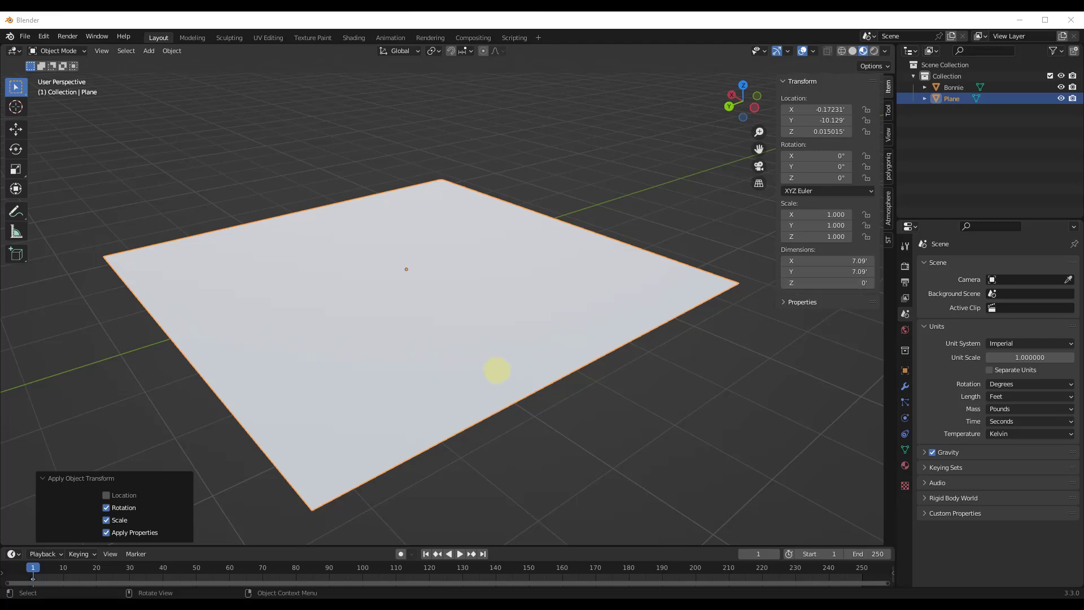
Step: Add a Geometry Nodes workspace from the General templates and switch to it
scroll(497, 308, "down", 1)
scroll(507, 332, "up", 1)
scroll(465, 332, "down", 1)
scroll(564, 205, "up", 2)
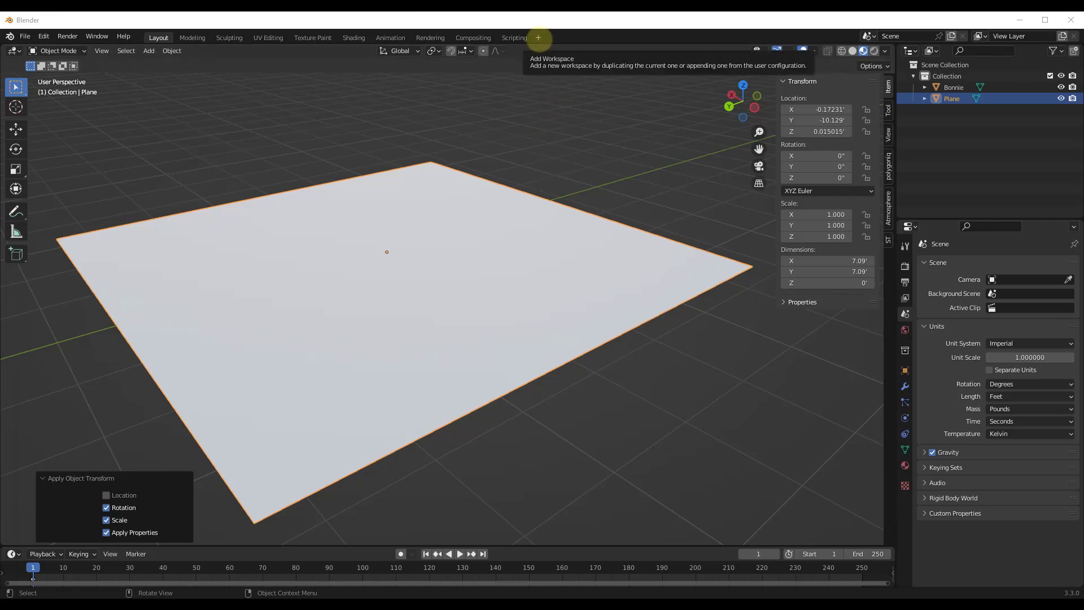
left_click(539, 38)
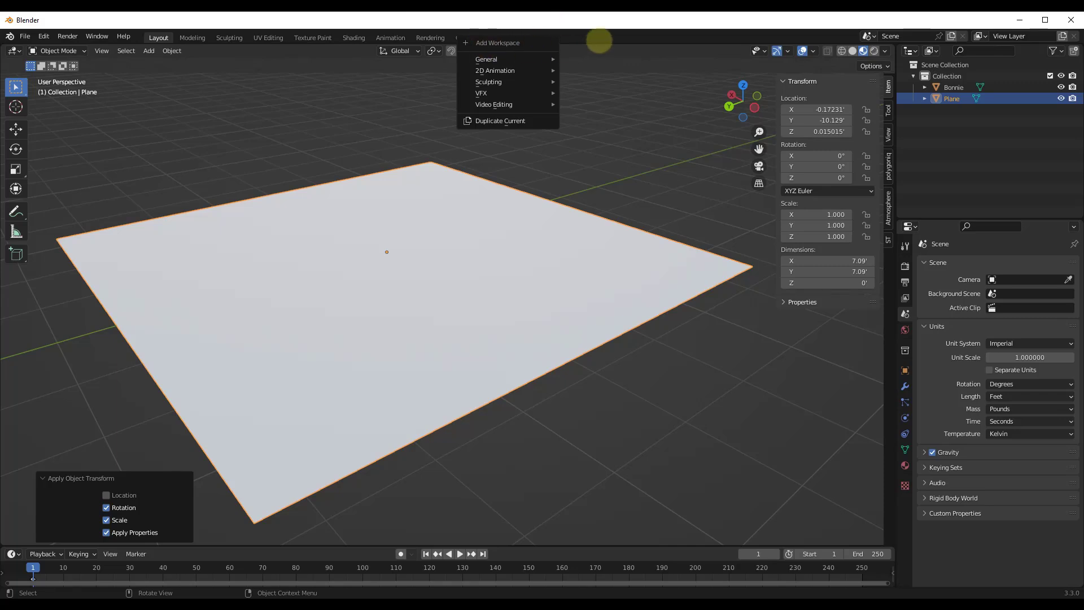
left_click(539, 38)
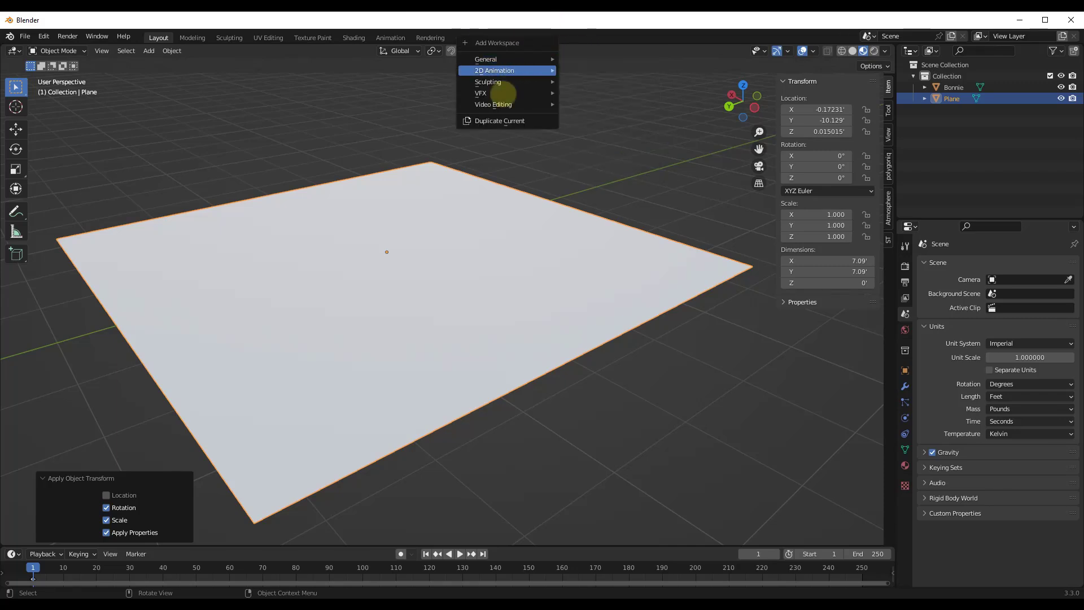
mouse_move(491, 59)
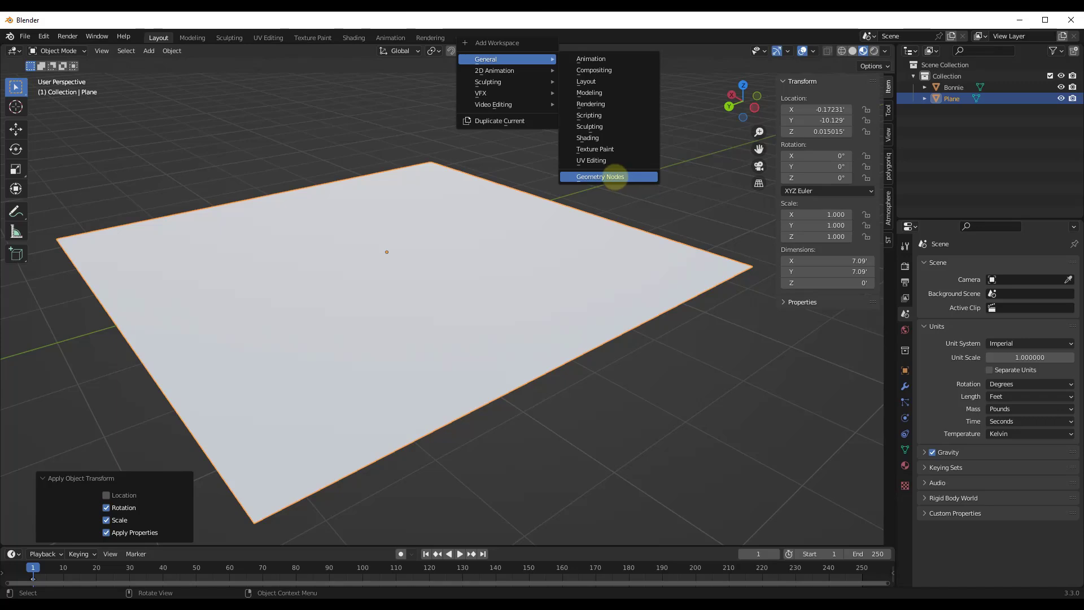
left_click(614, 177)
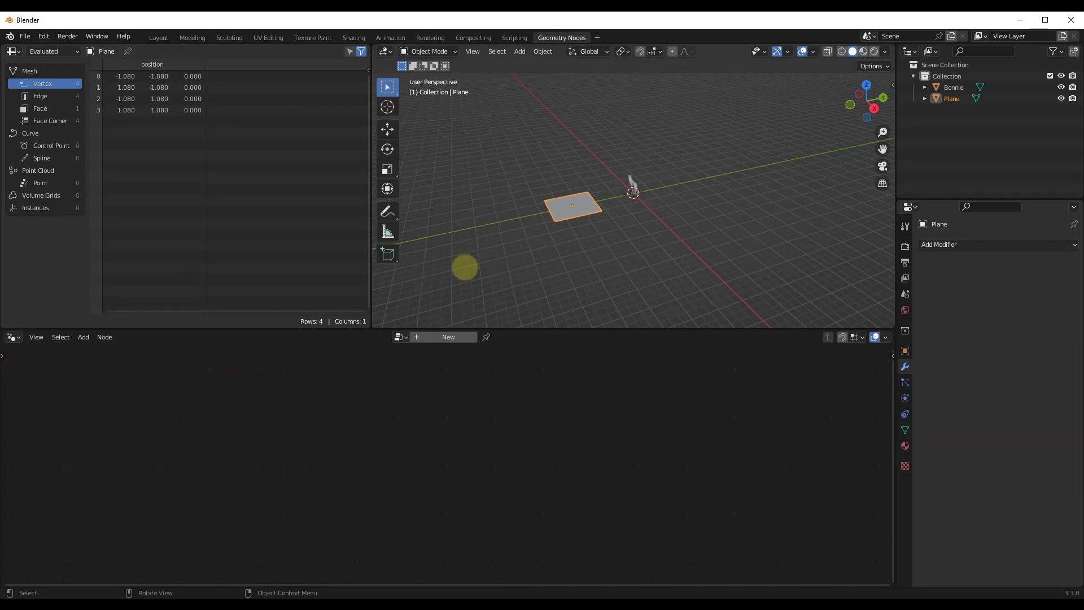
Step: Create a new GeometryNodes modifier tree on the plane, wiring Group Input to Group Output
middle_click_drag(573, 220, 701, 185)
scroll(593, 187, "up", 2)
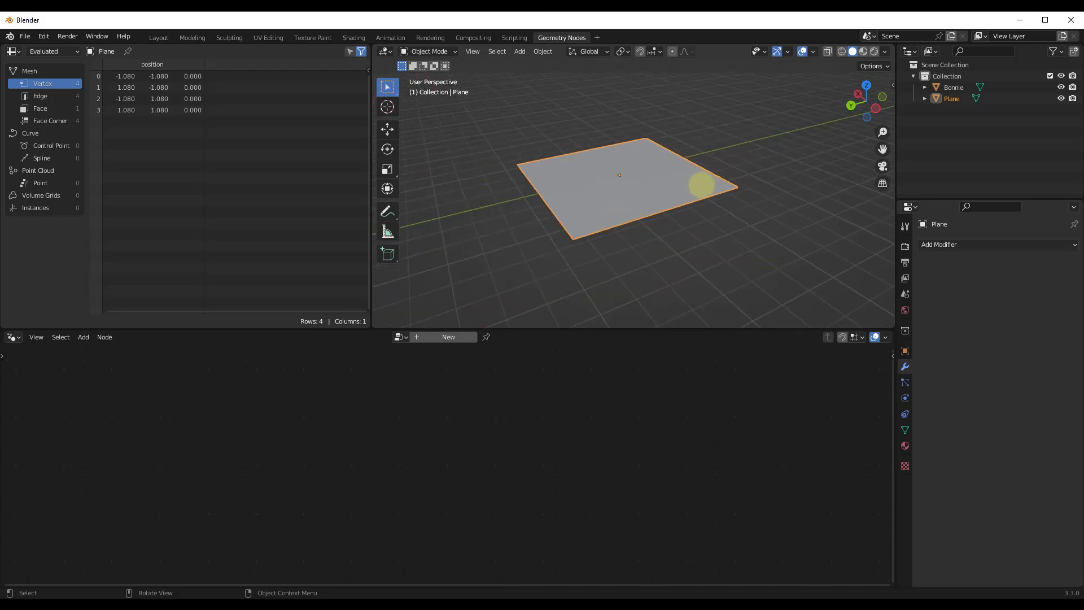
middle_click_drag(637, 204, 668, 189)
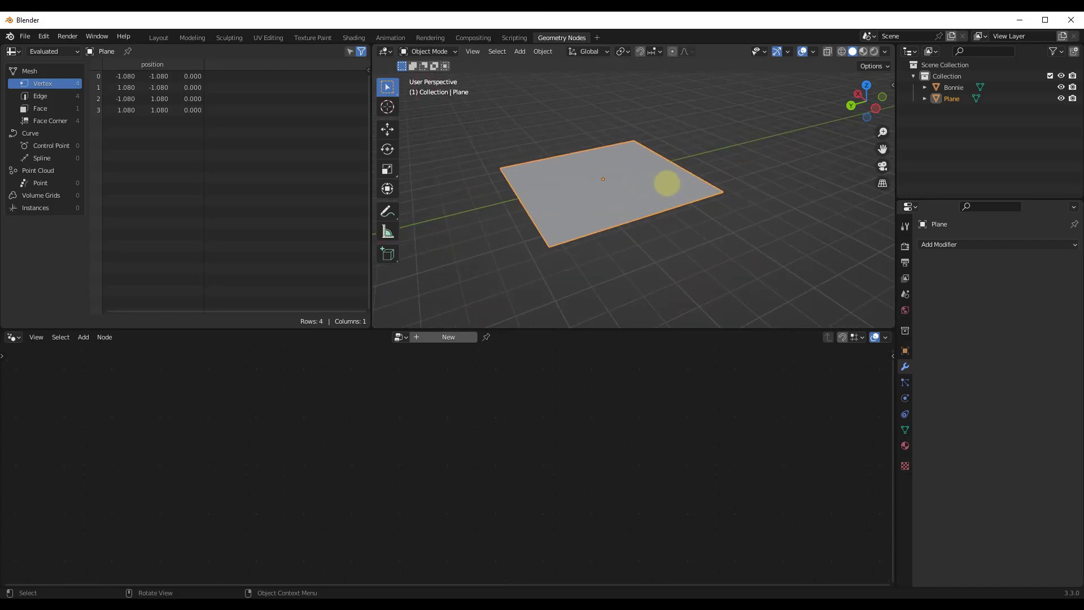
scroll(667, 183, "up", 2)
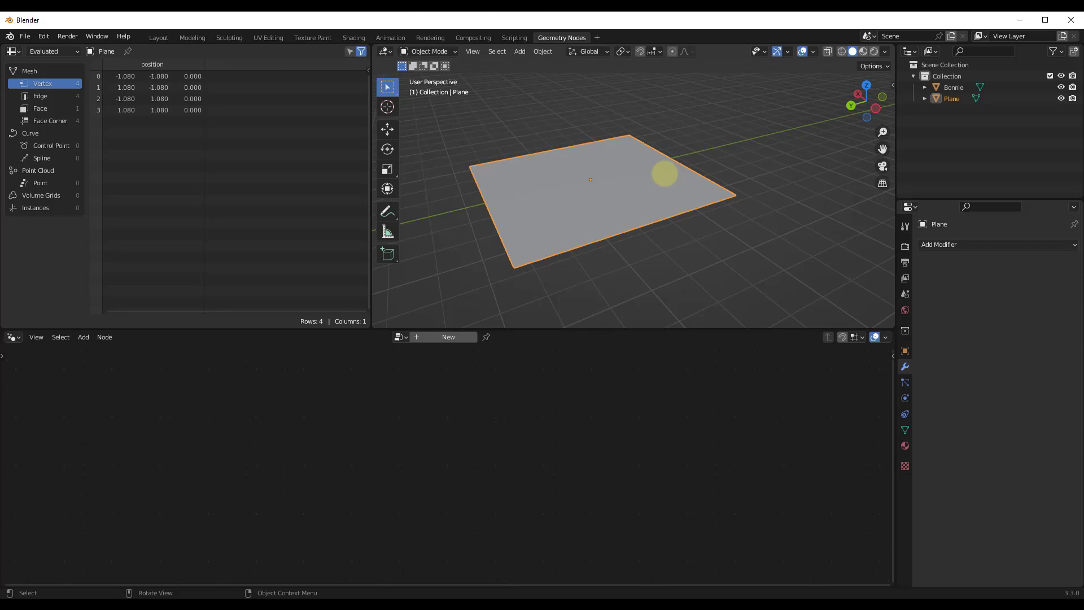
scroll(612, 216, "down", 2)
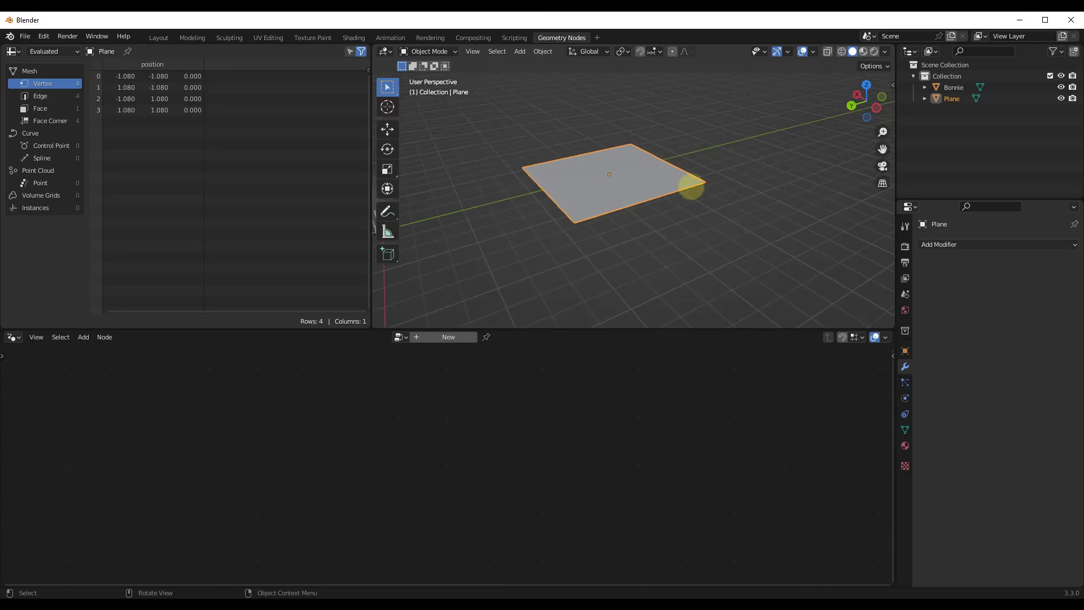
left_click(442, 337)
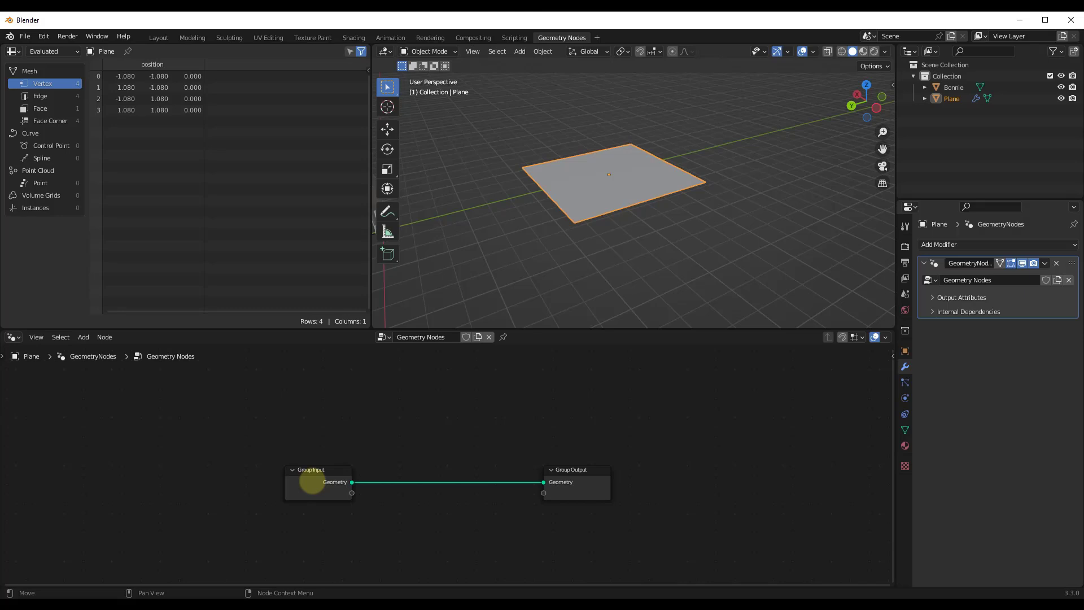
Step: Move Group Input left and up and Group Output right and up, keeping their Geometry link straight
left_click_drag(311, 482, 208, 475)
left_click_drag(588, 474, 796, 465)
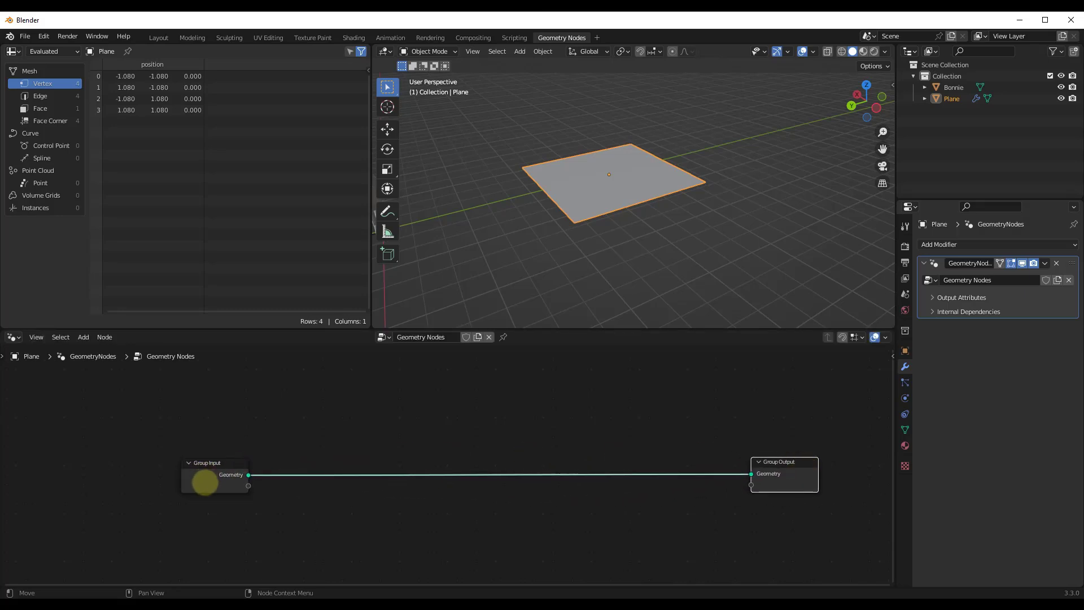
left_click(233, 484)
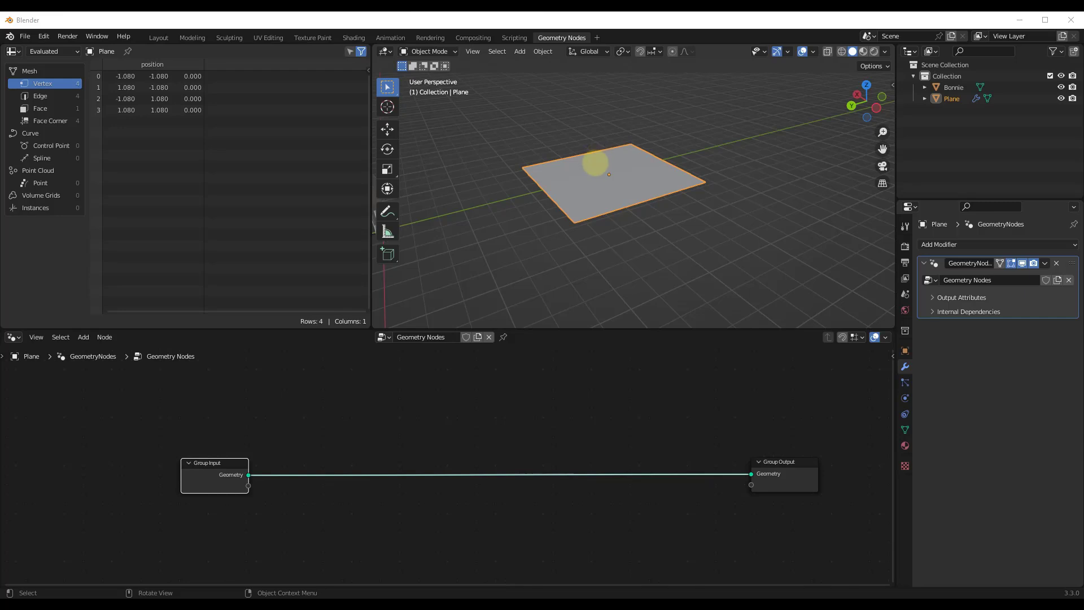
scroll(609, 174, "up", 2)
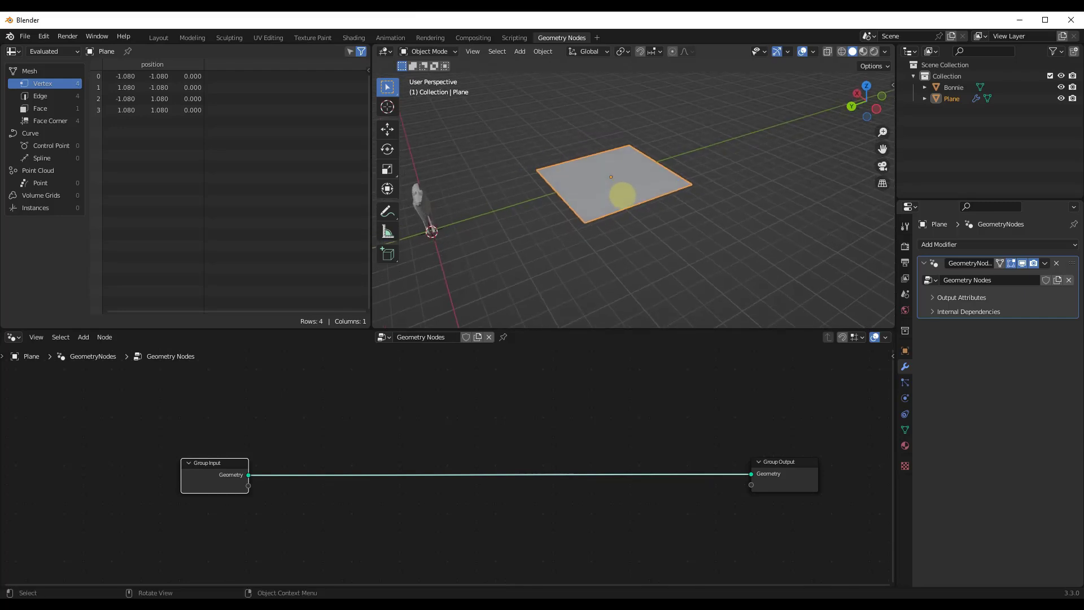
scroll(613, 154, "up", 1)
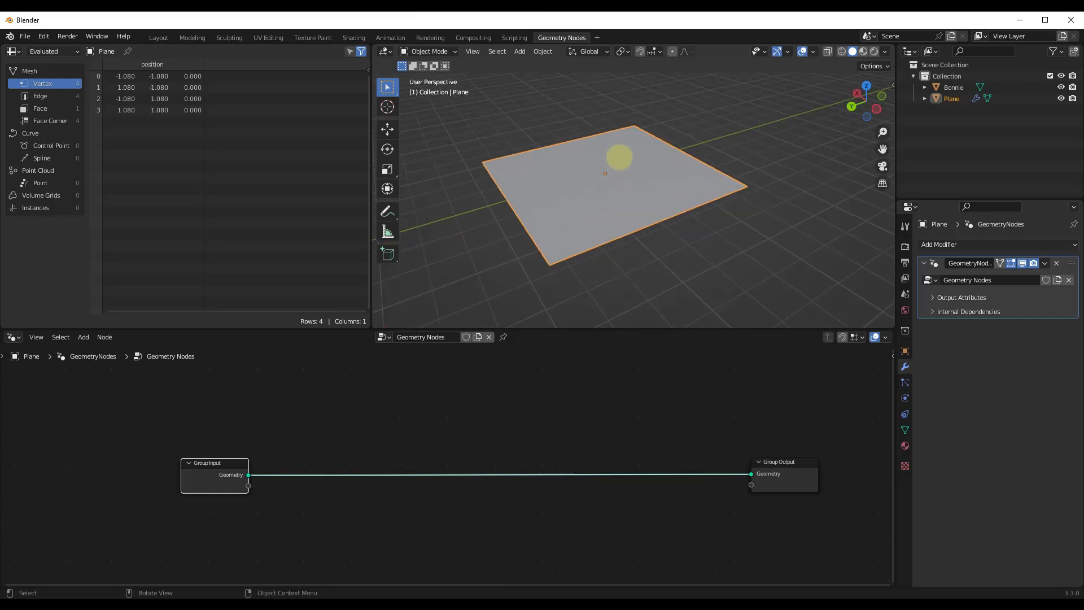
left_click_drag(230, 477, 193, 419)
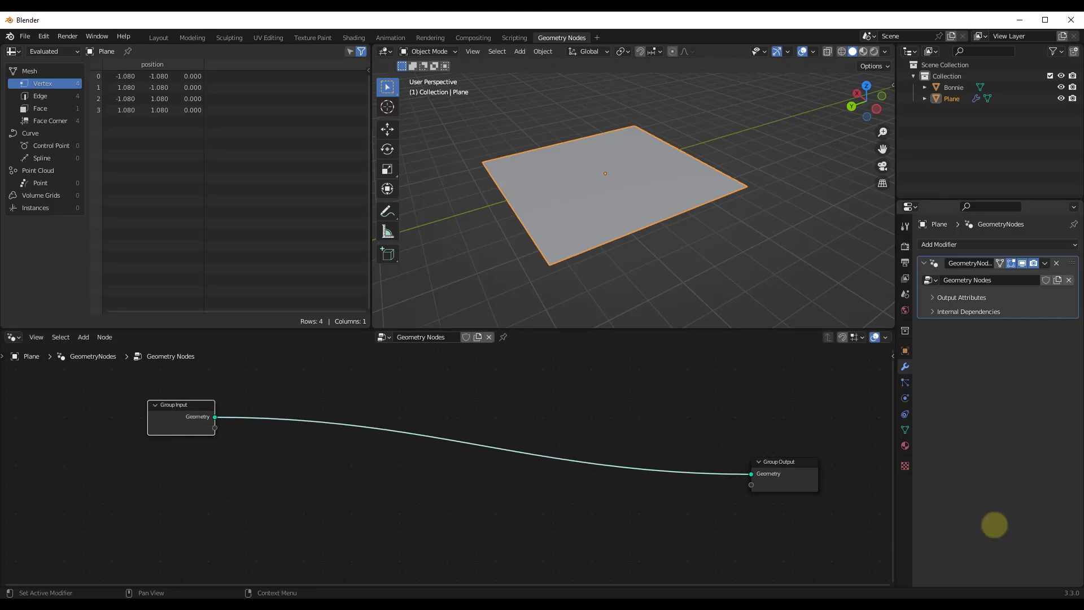
left_click_drag(798, 479, 796, 418)
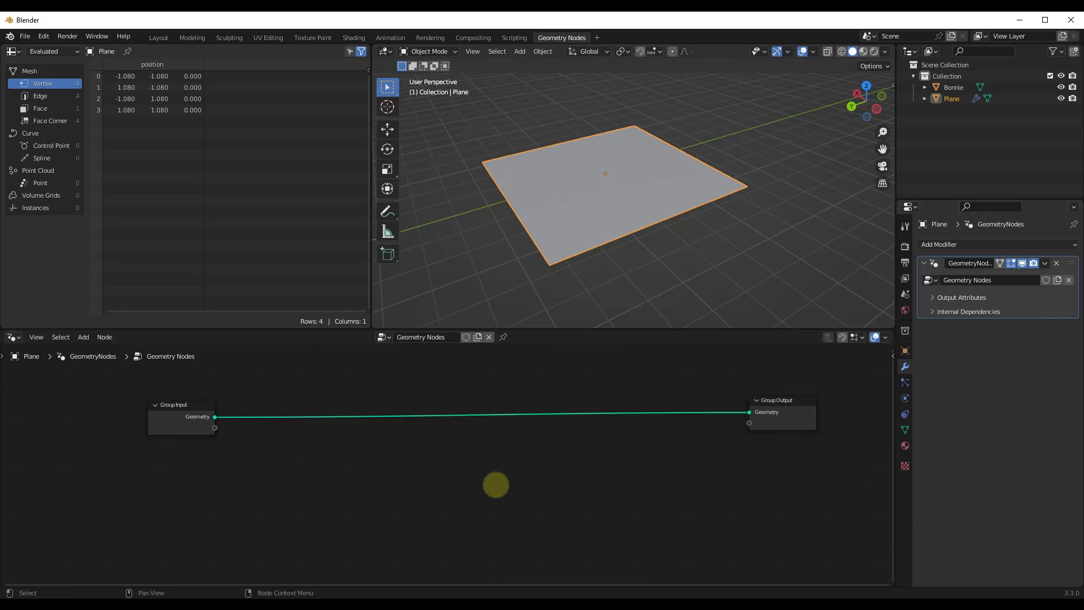
Step: Insert a Distribute Points on Faces node on the Group Input to Group Output link
key("shift+a")
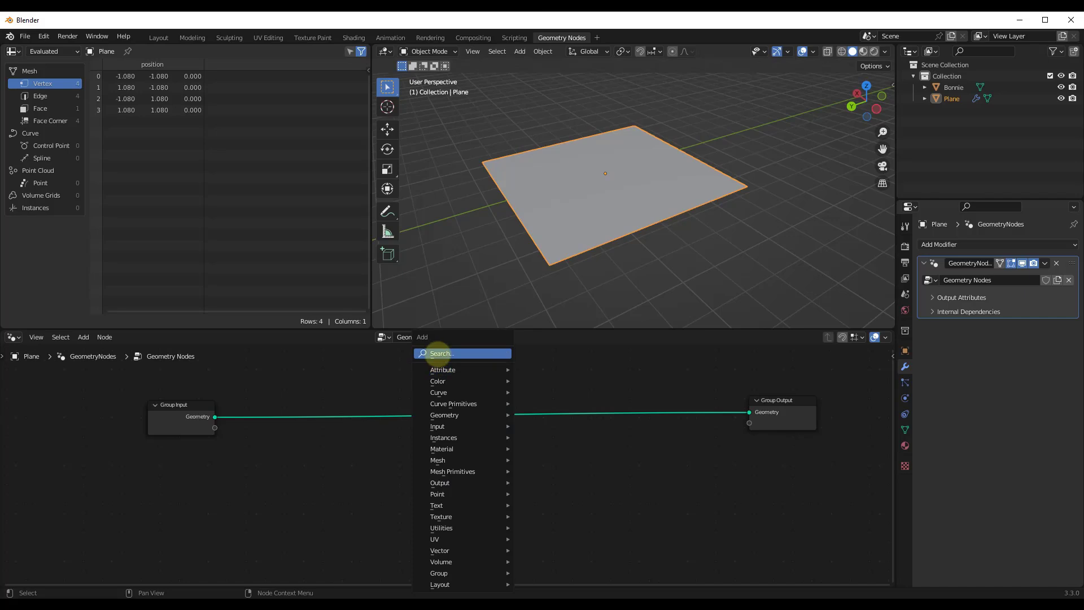
left_click(440, 353)
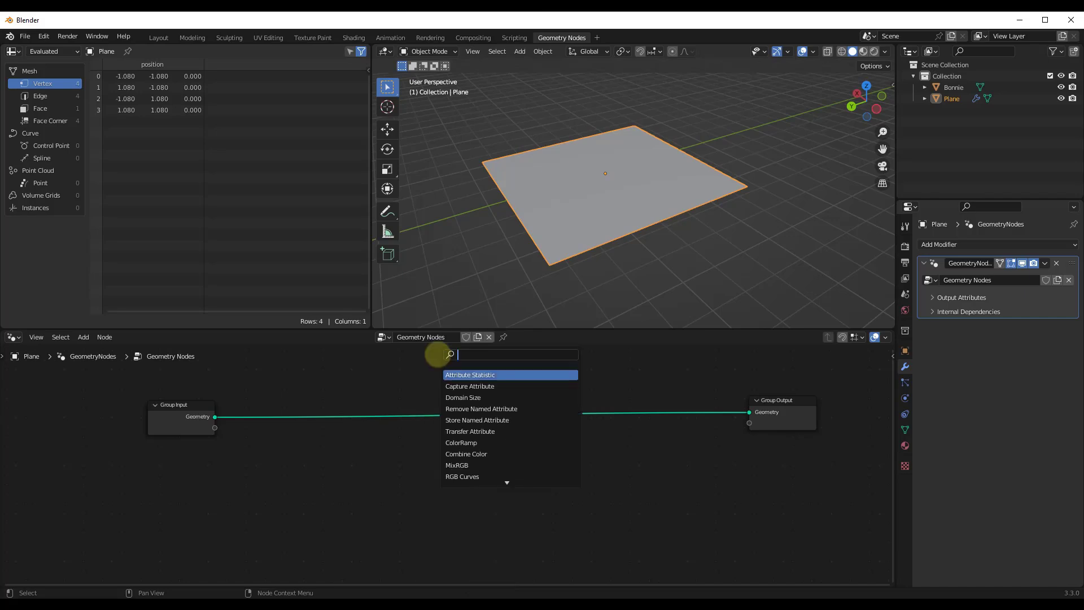
type("dist")
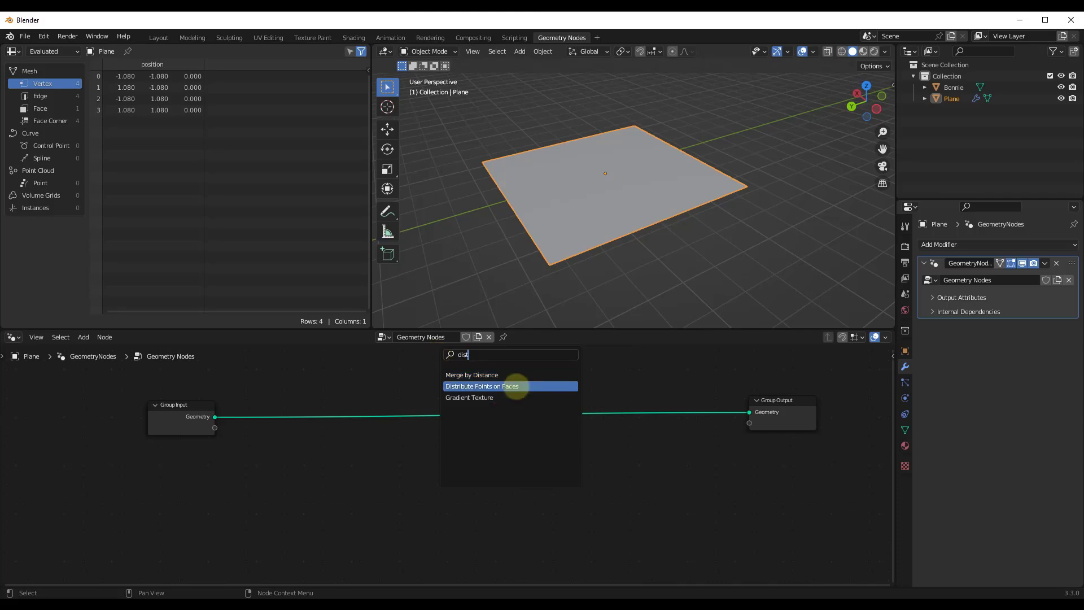
left_click(516, 386)
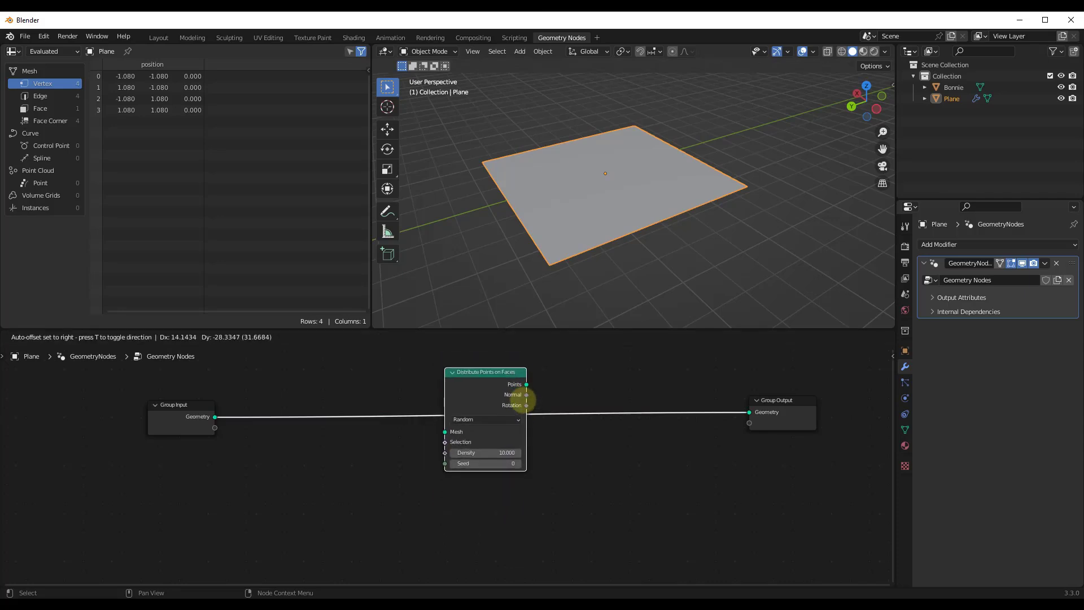
left_click(527, 400)
left_click_drag(486, 400, 474, 474)
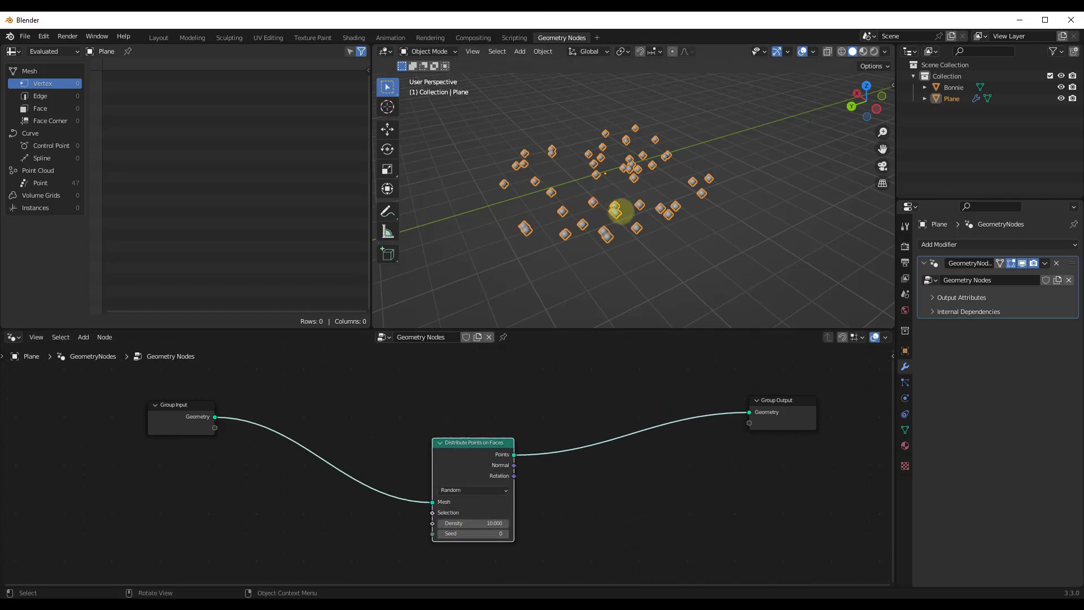
Step: Set the point density to 13.8 with seed 61 and tidy the node layout
mouse_move(619, 210)
middle_mouse_down()
mouse_move(634, 182)
mouse_move(654, 176)
mouse_move(656, 210)
mouse_move(618, 212)
middle_mouse_up()
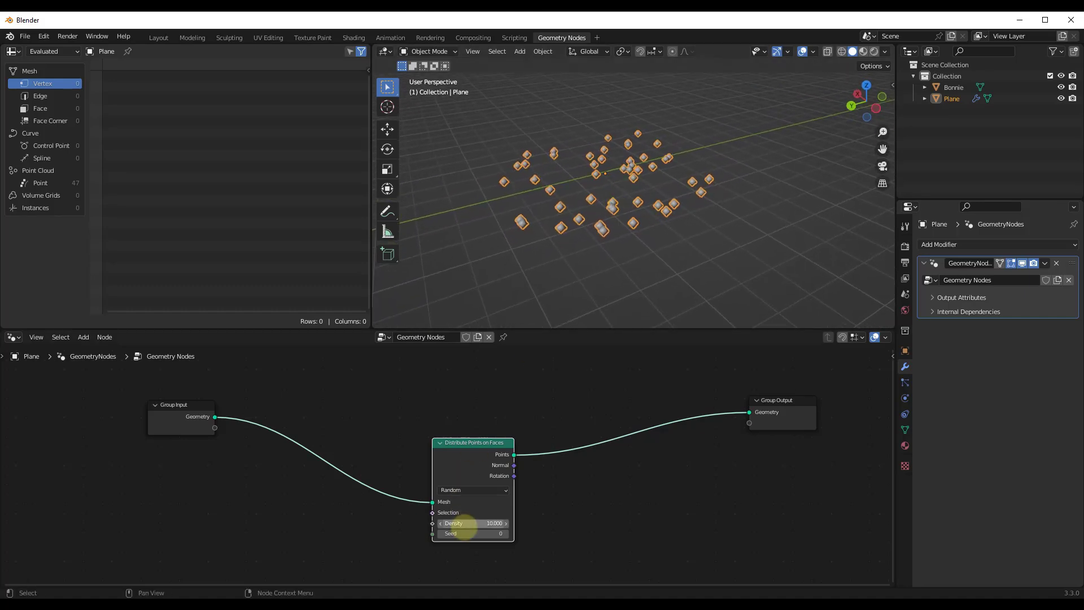
left_click_drag(479, 525, 616, 186)
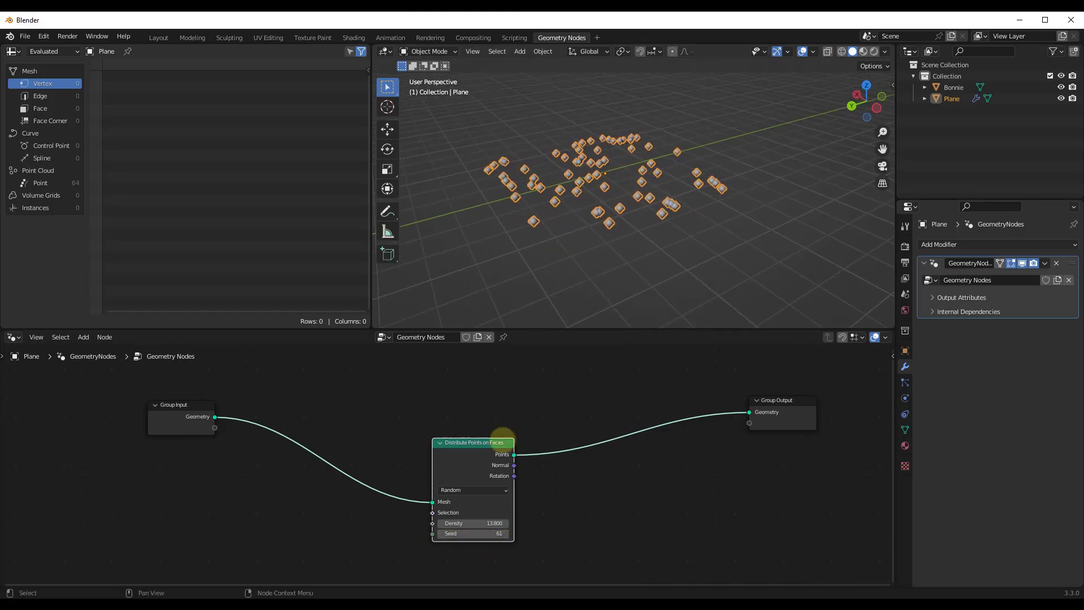
left_click_drag(475, 455, 487, 490)
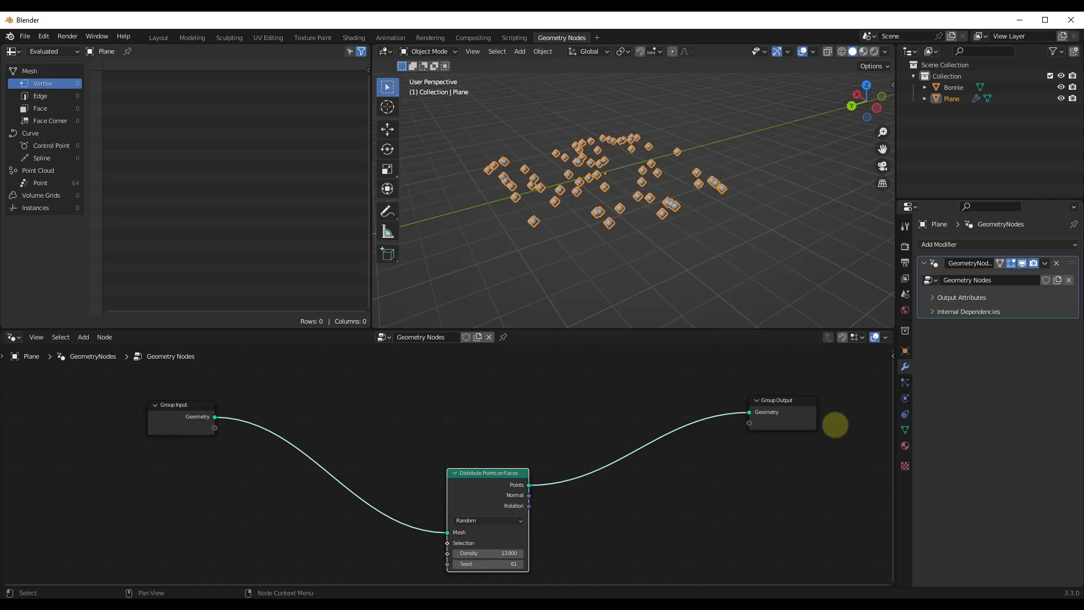
left_click_drag(775, 400, 777, 384)
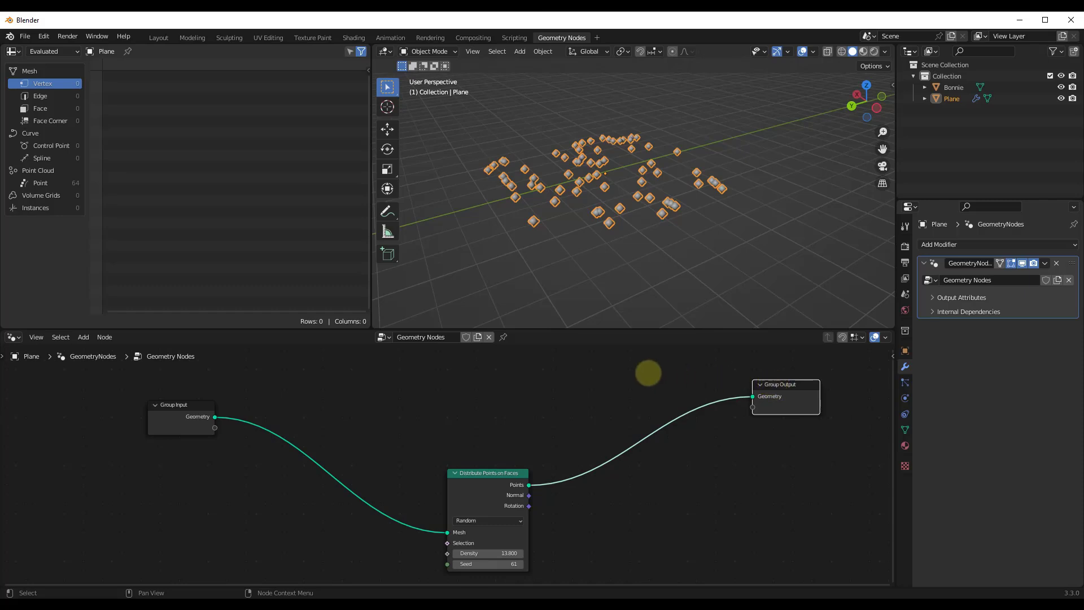
left_click_drag(480, 493, 413, 494)
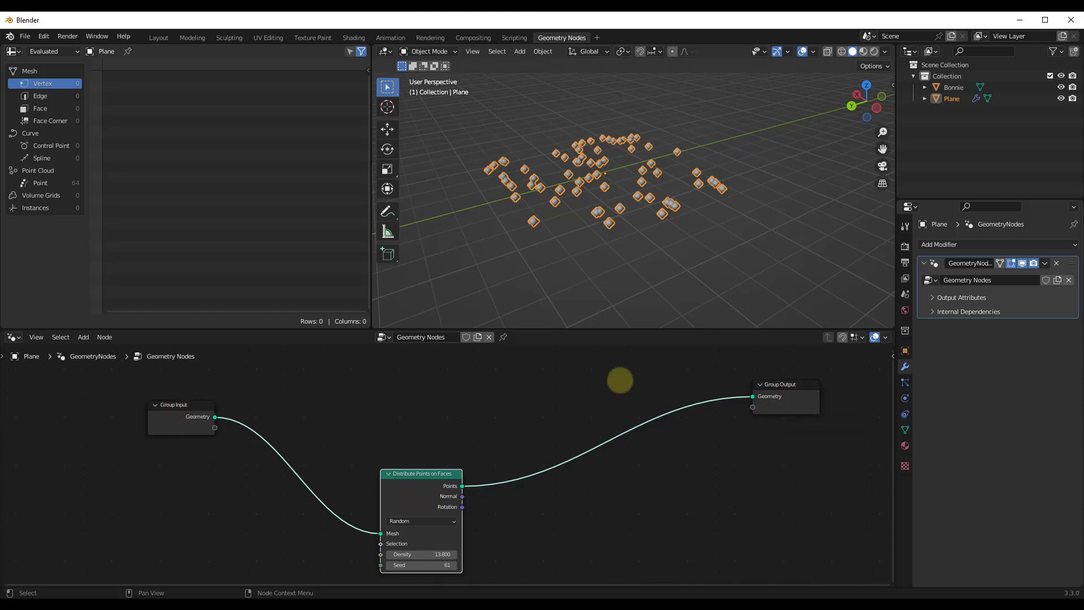
Step: Insert a Join Geometry node between the scattered points and Group Output
left_click(607, 381)
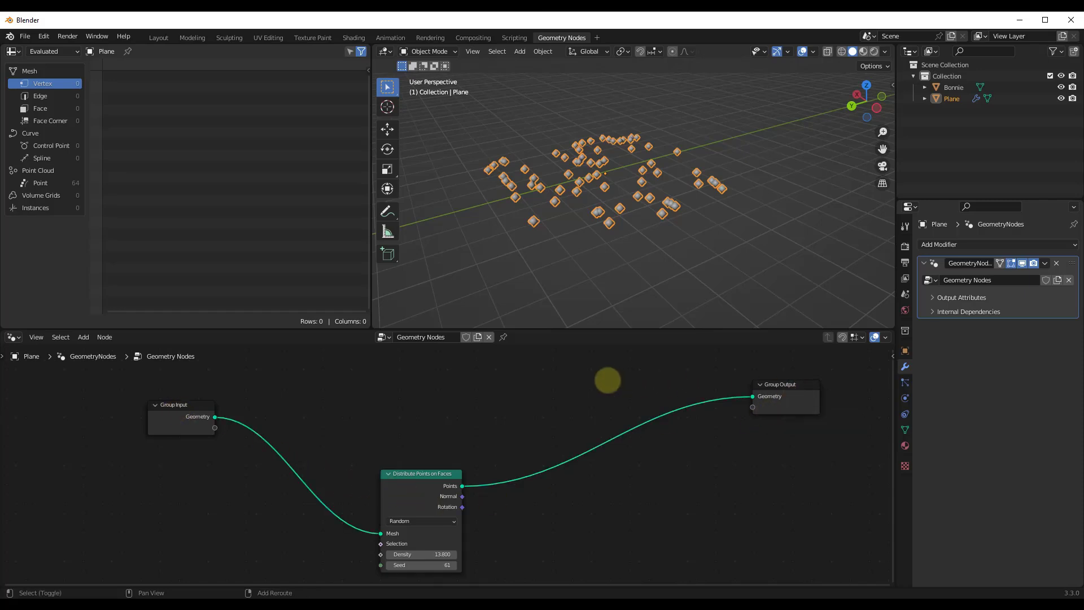
key("shift+a")
left_click(551, 354)
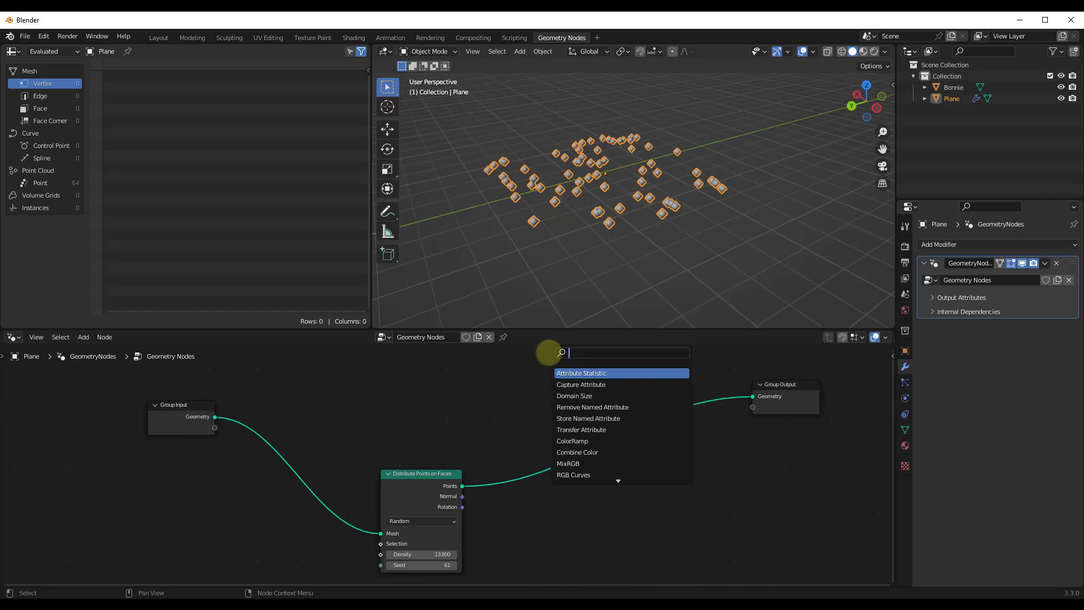
type("join")
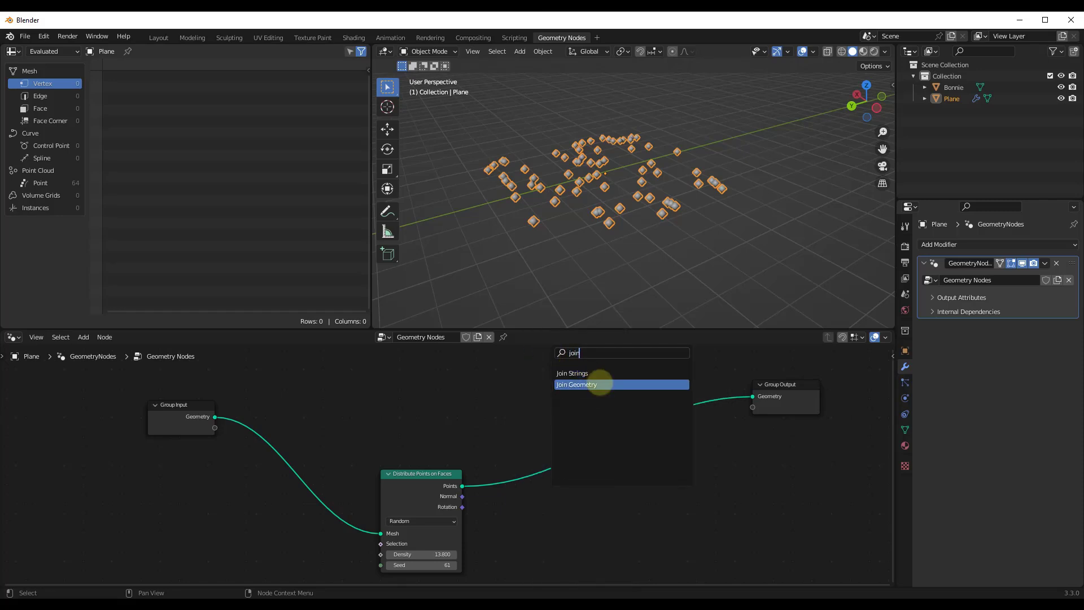
left_click(598, 384)
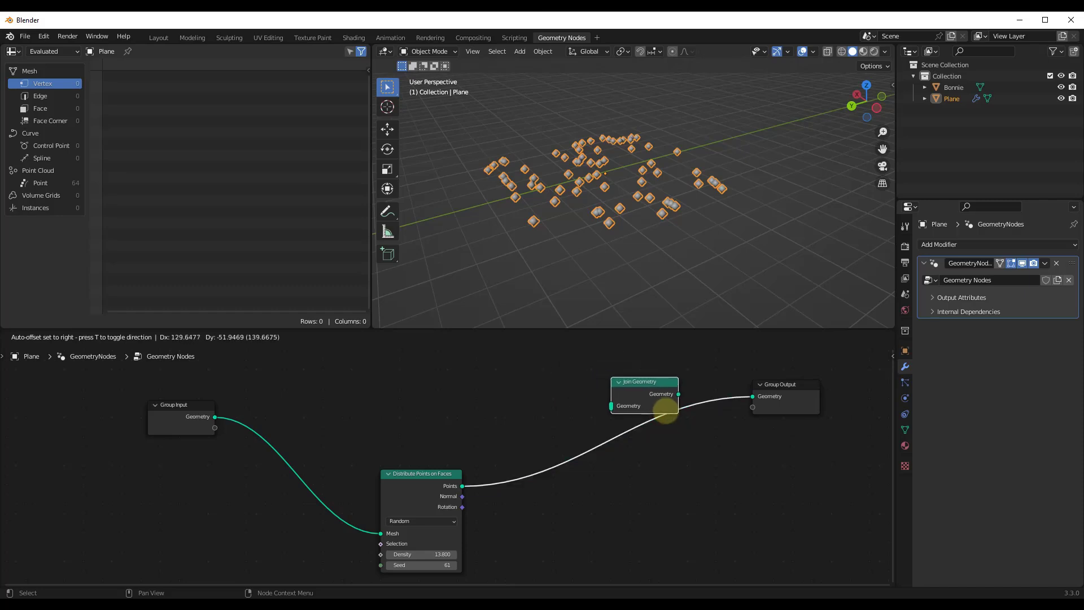
left_click(667, 414)
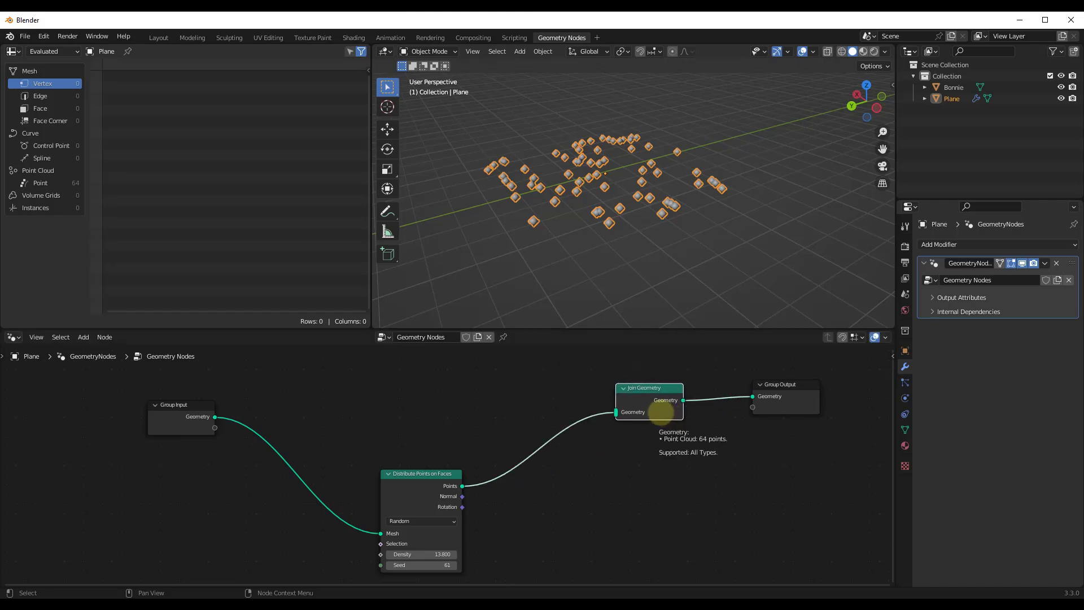
left_click_drag(664, 406, 674, 407)
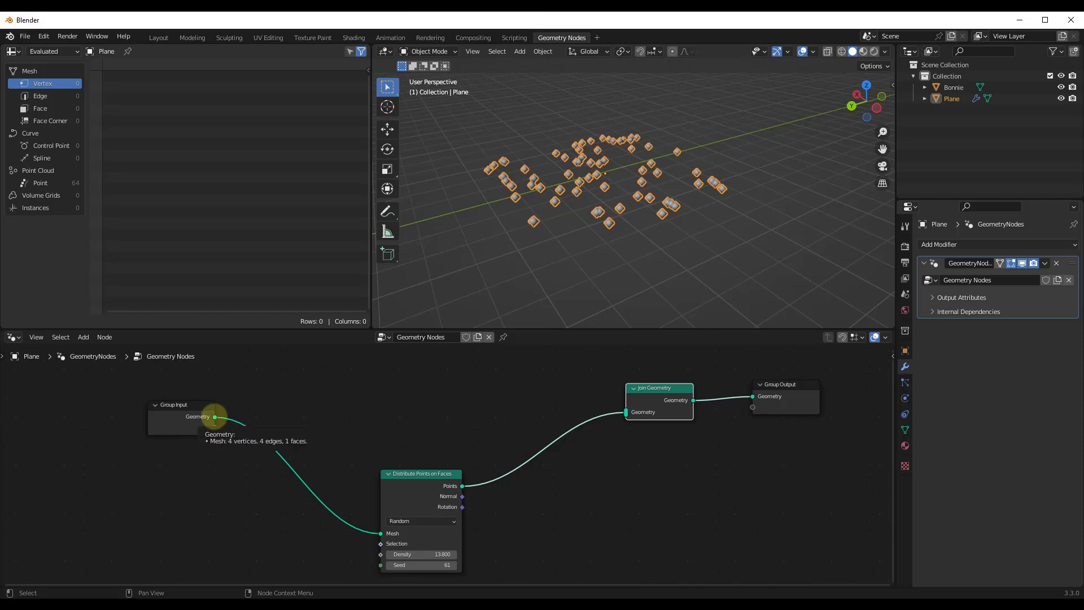
Step: Feed the Group Input geometry into Join Geometry so the plane shows beneath its points
left_click_drag(215, 417, 625, 412)
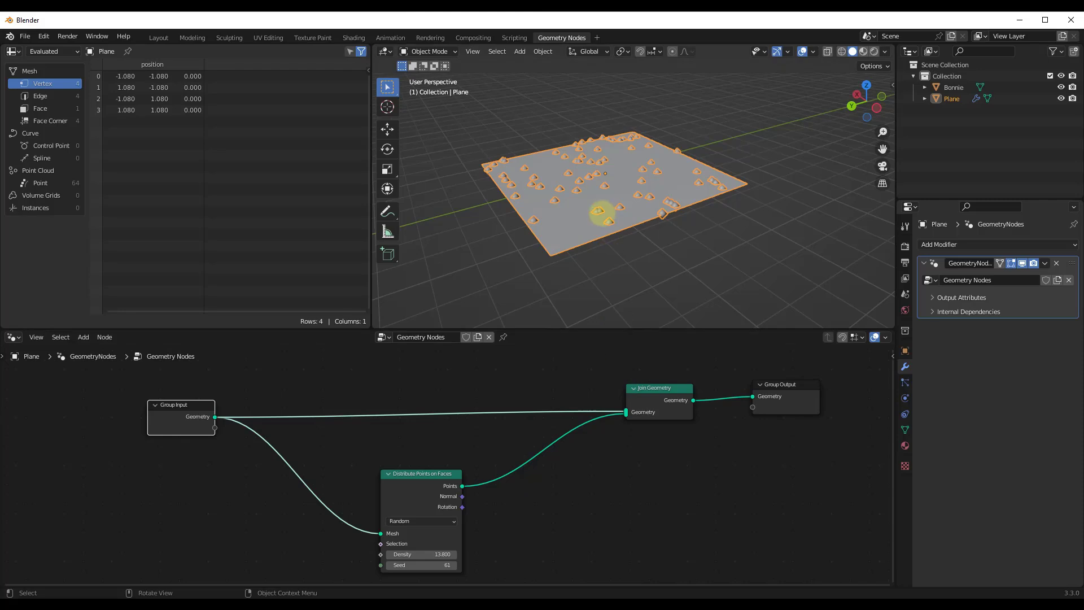
middle_click_drag(605, 202, 627, 238)
scroll(659, 194, "up", 2)
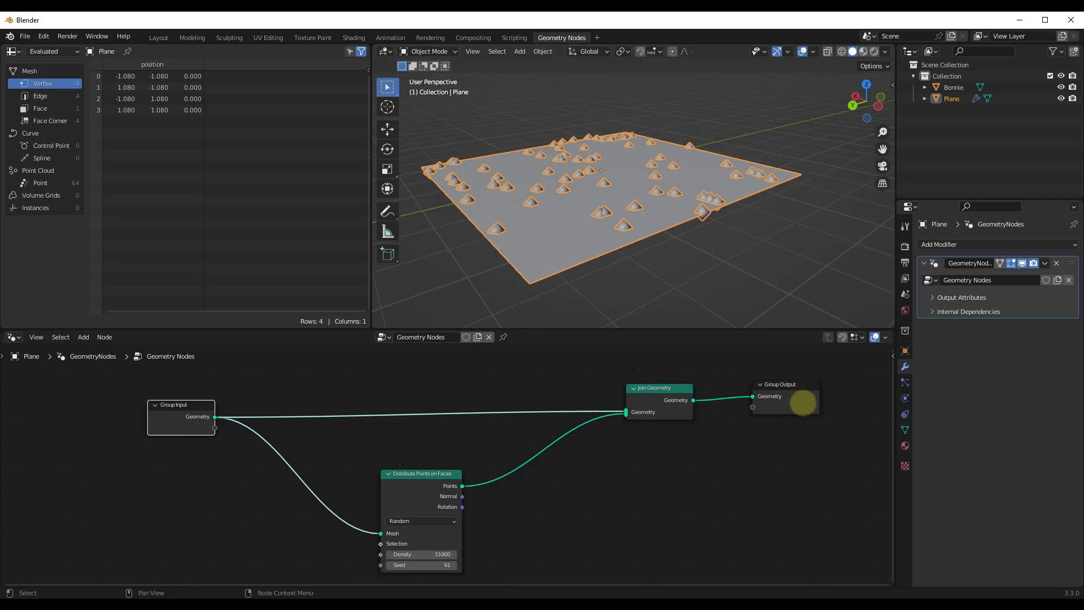
left_click_drag(801, 397, 845, 395)
left_click_drag(658, 406, 677, 418)
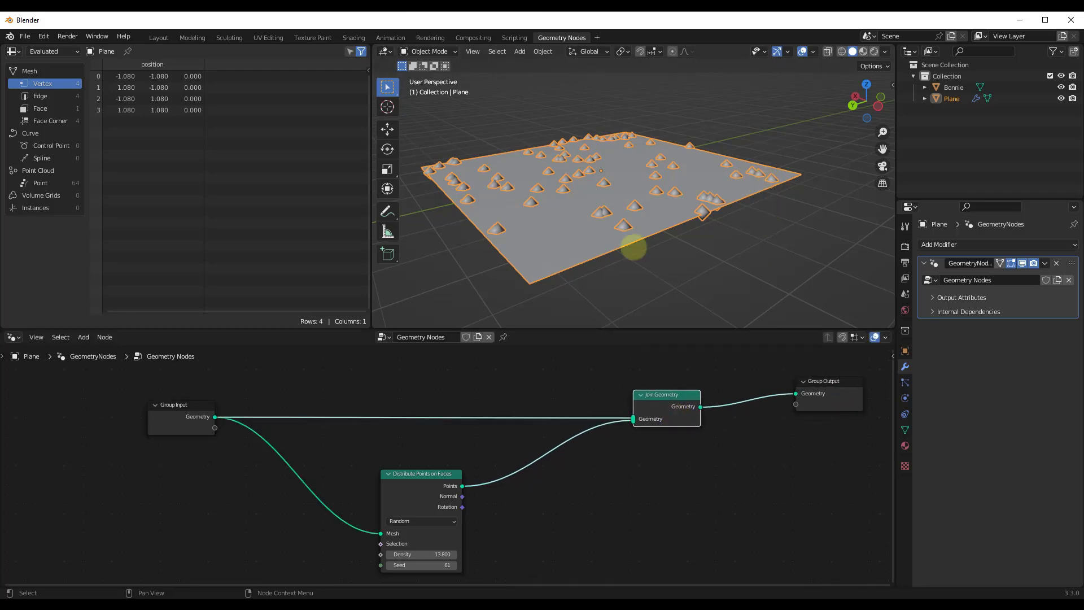
middle_click_drag(620, 207, 620, 221)
middle_click_drag(636, 163, 634, 159)
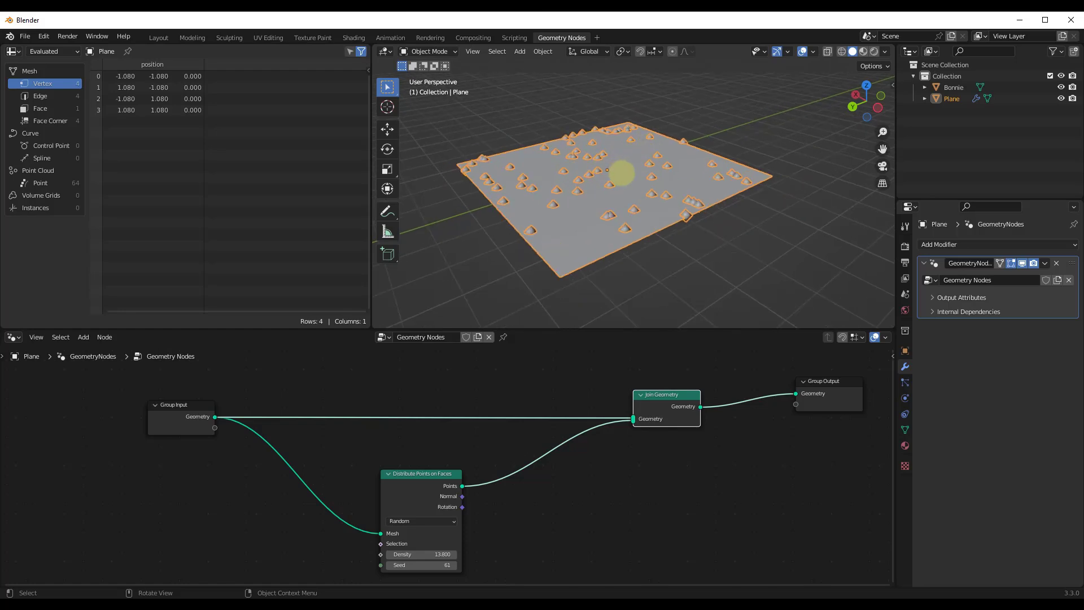
Step: Subdivide all of the plane's faces with 10 cuts in Edit Mode
key("Tab")
key("3")
right_click(623, 170)
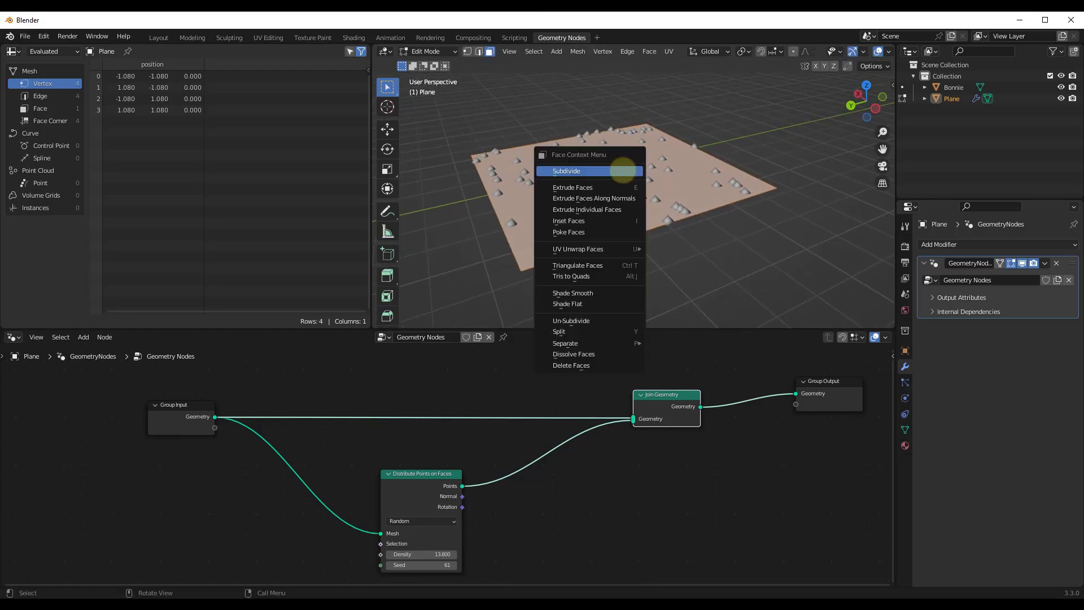
left_click(615, 171)
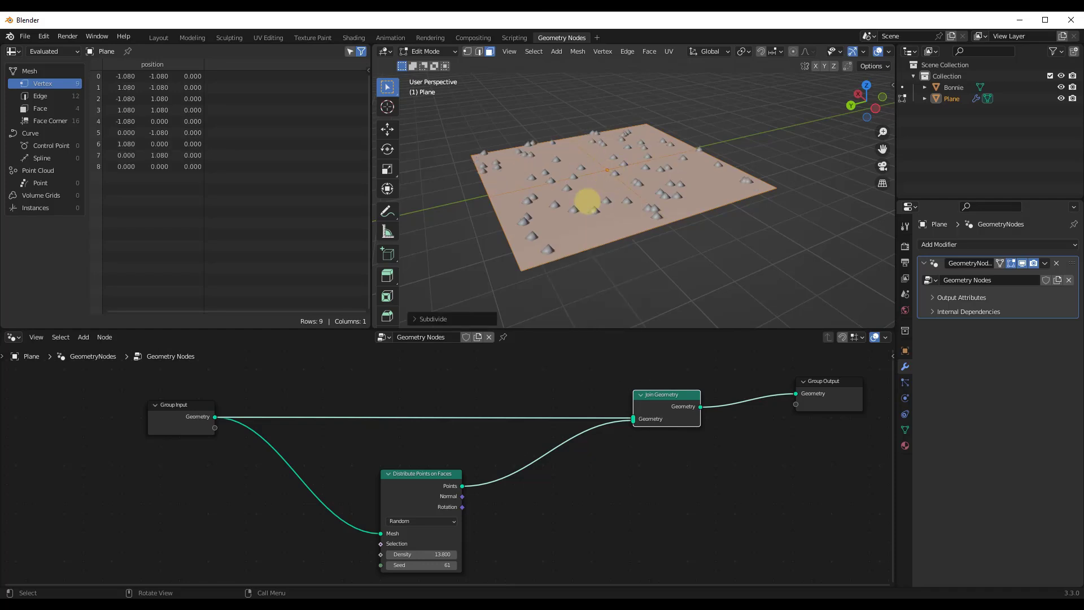
left_click(442, 320)
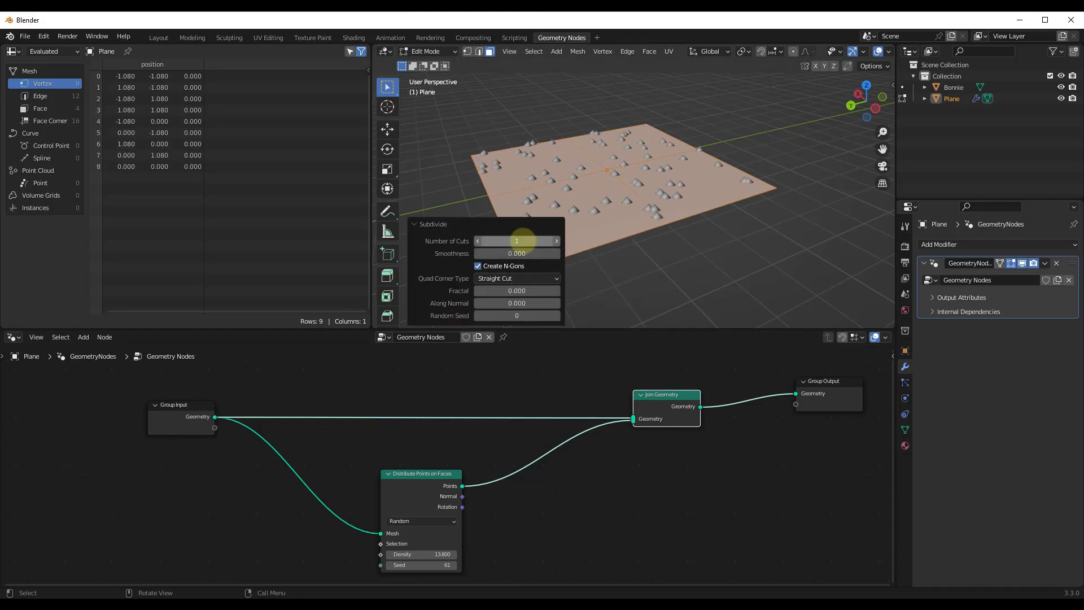
left_click(526, 239)
type("10")
key("Return")
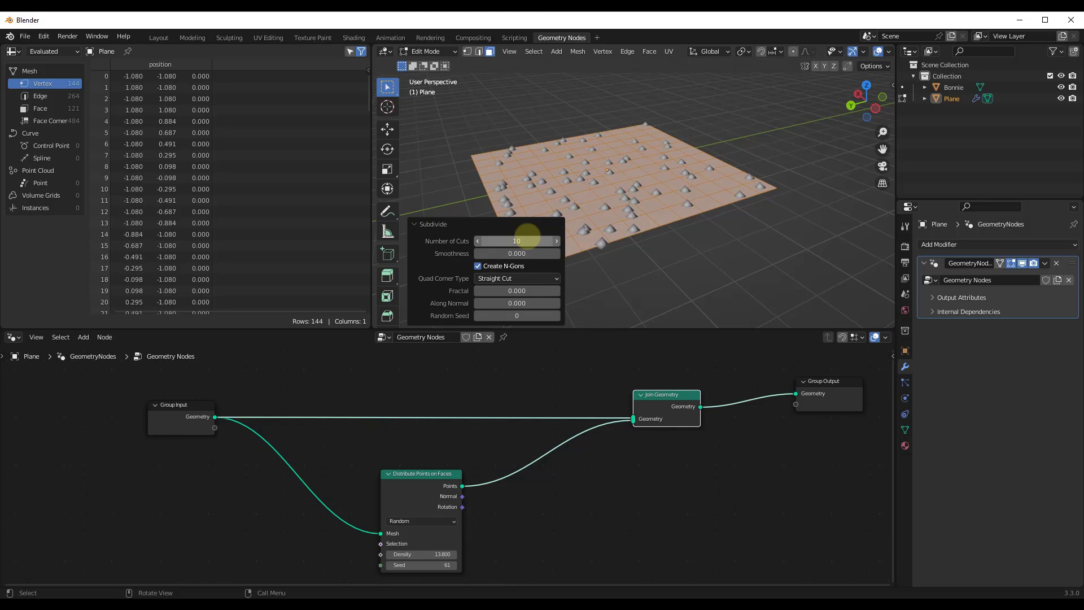
Step: Subdivide the mesh again with 2 cuts, reaching 1,156 vertices
right_click(585, 184)
left_click(585, 184)
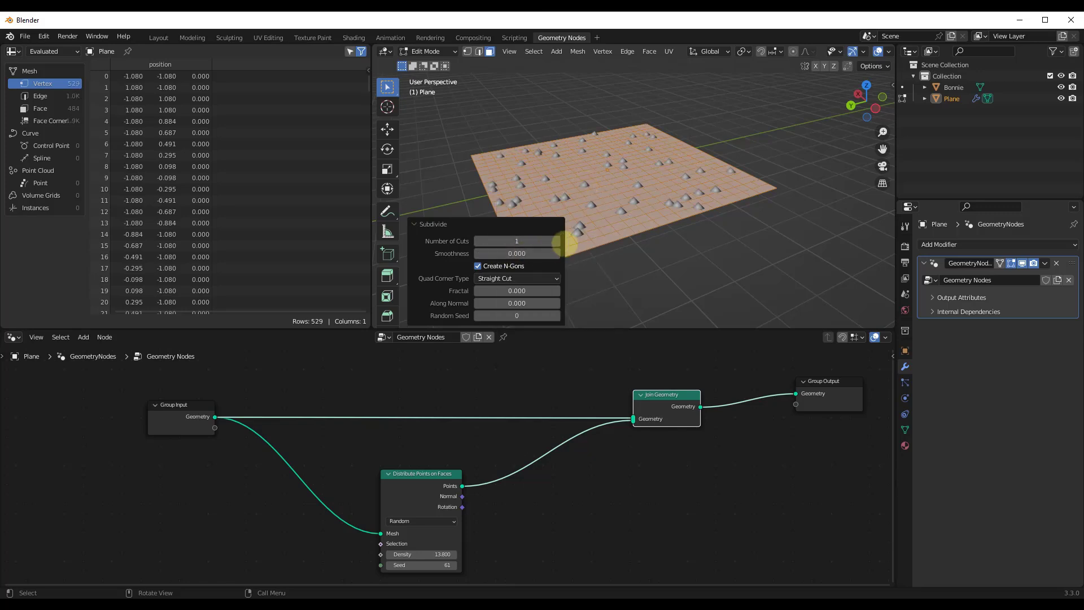
left_click(557, 240)
key("Tab")
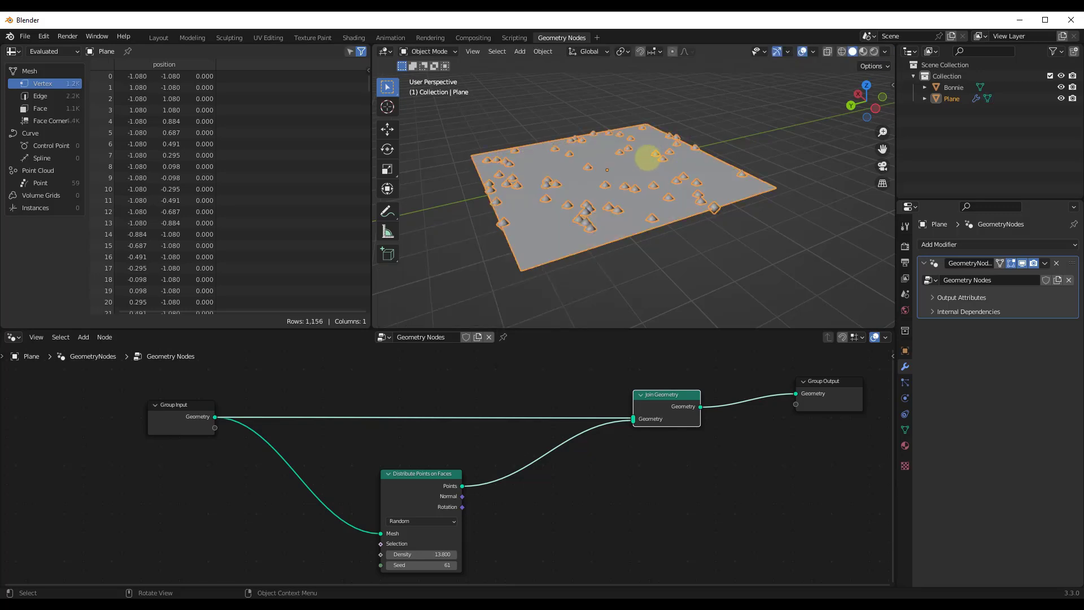
key("Tab")
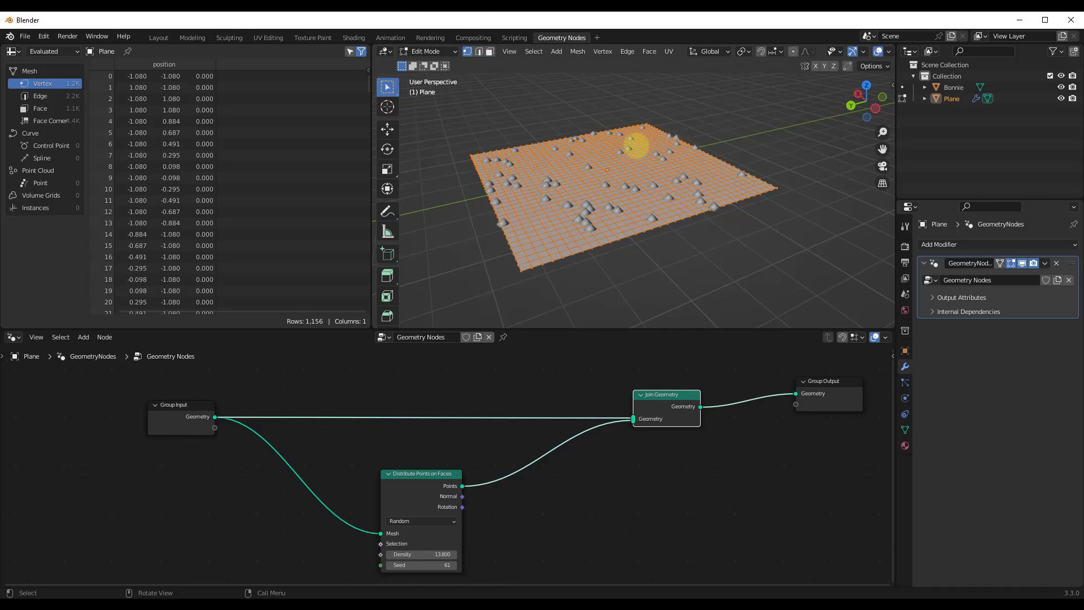
Step: Pull a vertex up 1.18 with proportional editing to form a smooth hill, then return to Object Mode
key("alt+a")
left_click(793, 52)
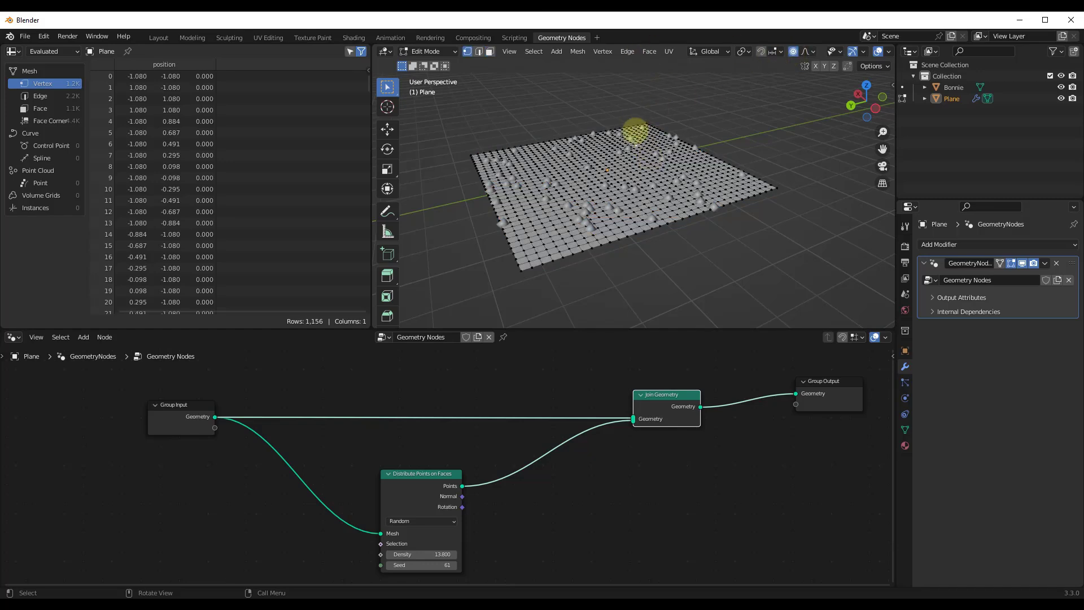
key("g")
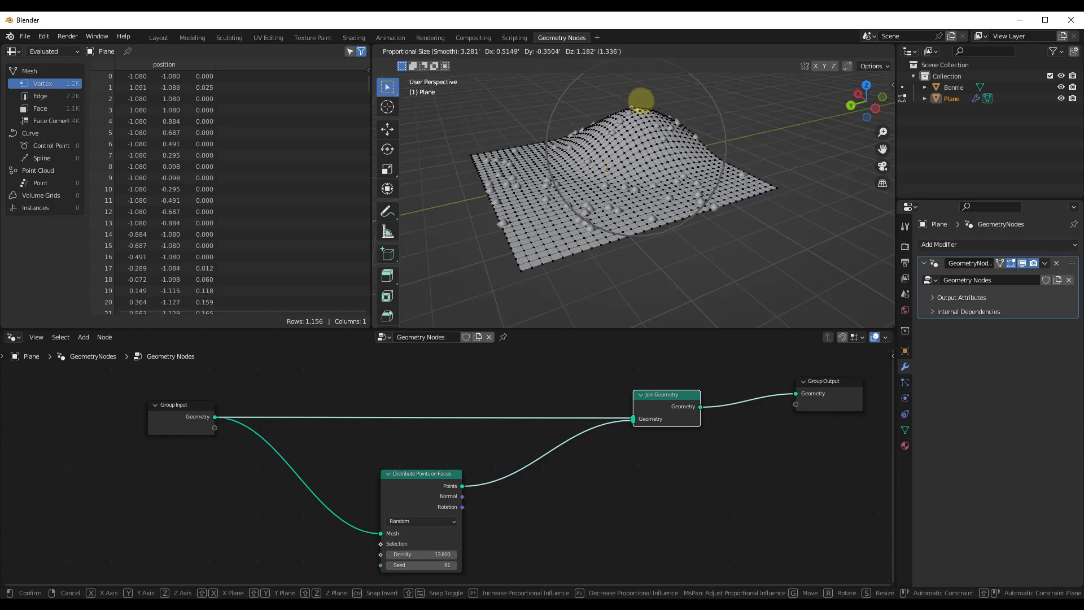
left_click(641, 100)
mouse_move(634, 133)
middle_mouse_down()
mouse_move(654, 210)
mouse_move(661, 121)
mouse_move(634, 113)
middle_mouse_up()
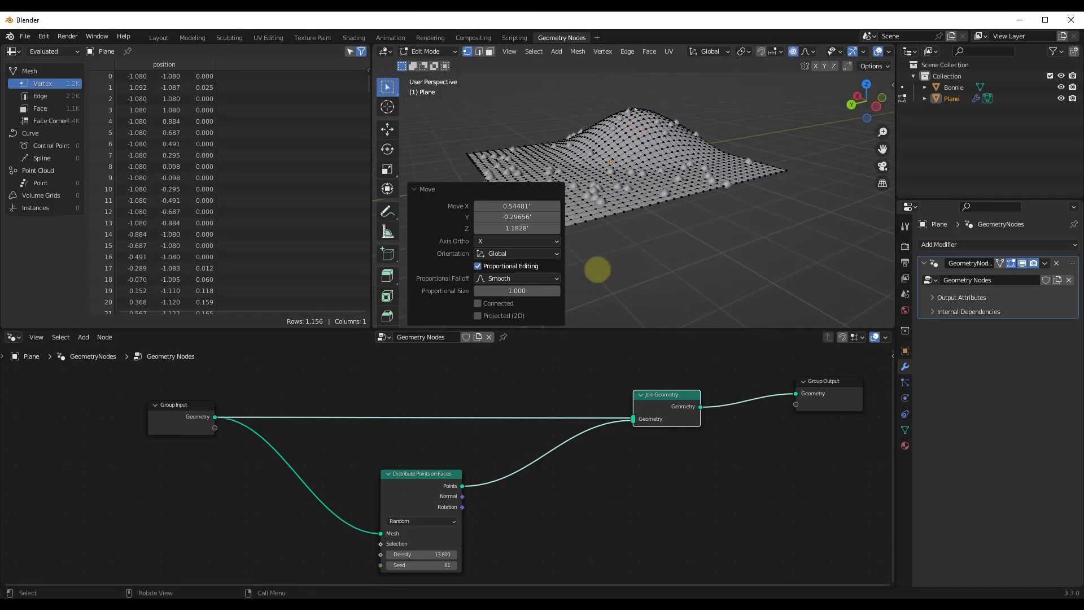
key("Tab")
middle_click_drag(687, 240, 648, 155)
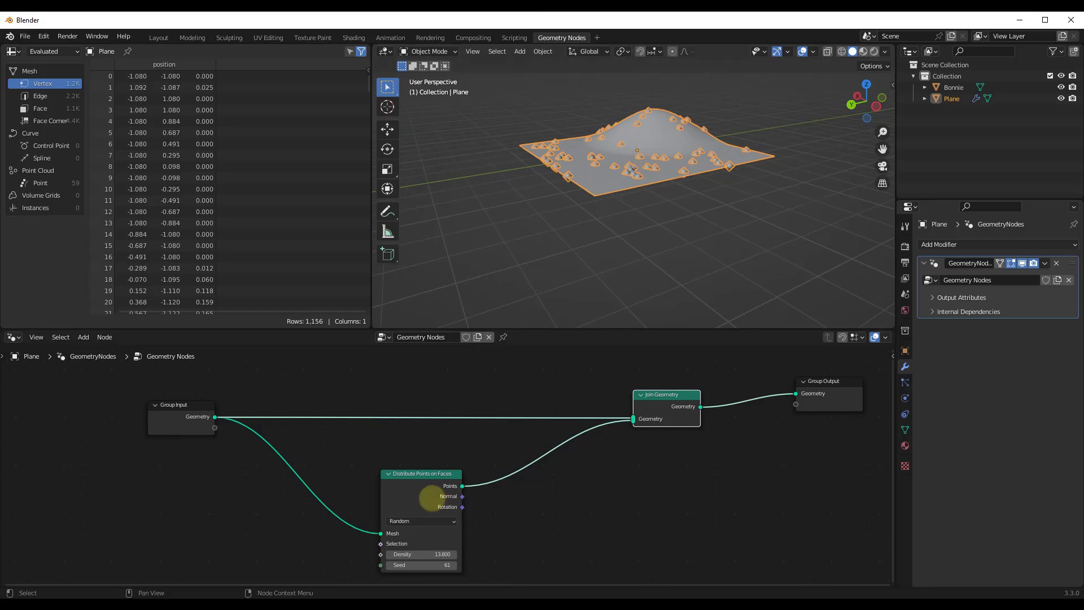
Step: Nudge the Distribute Points on Faces node left and bring up the Add > Mesh primitives list
left_click_drag(432, 498, 405, 495)
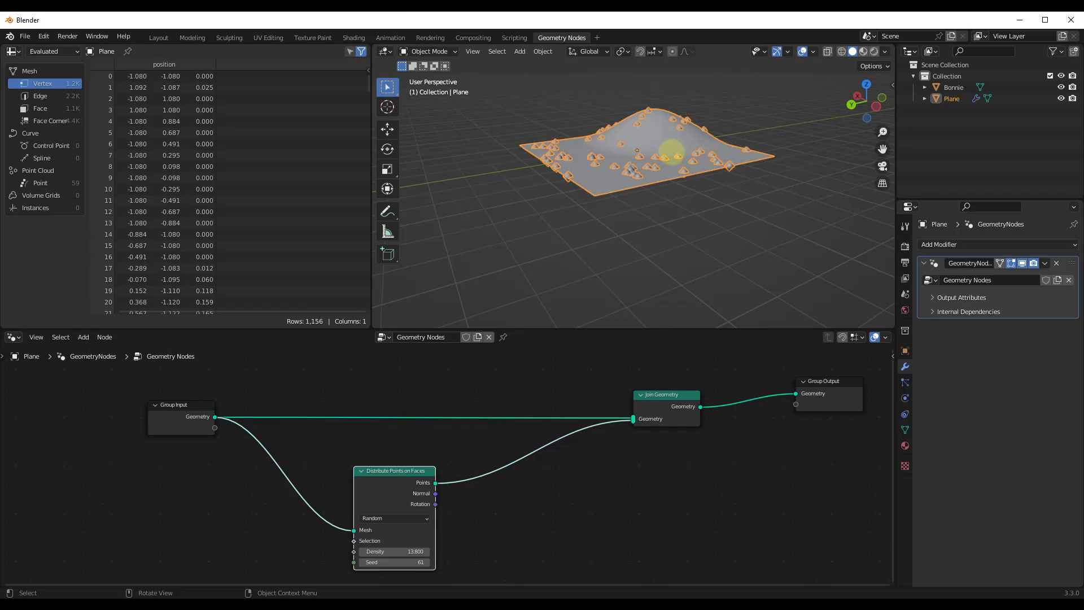
middle_click_drag(667, 167, 668, 175)
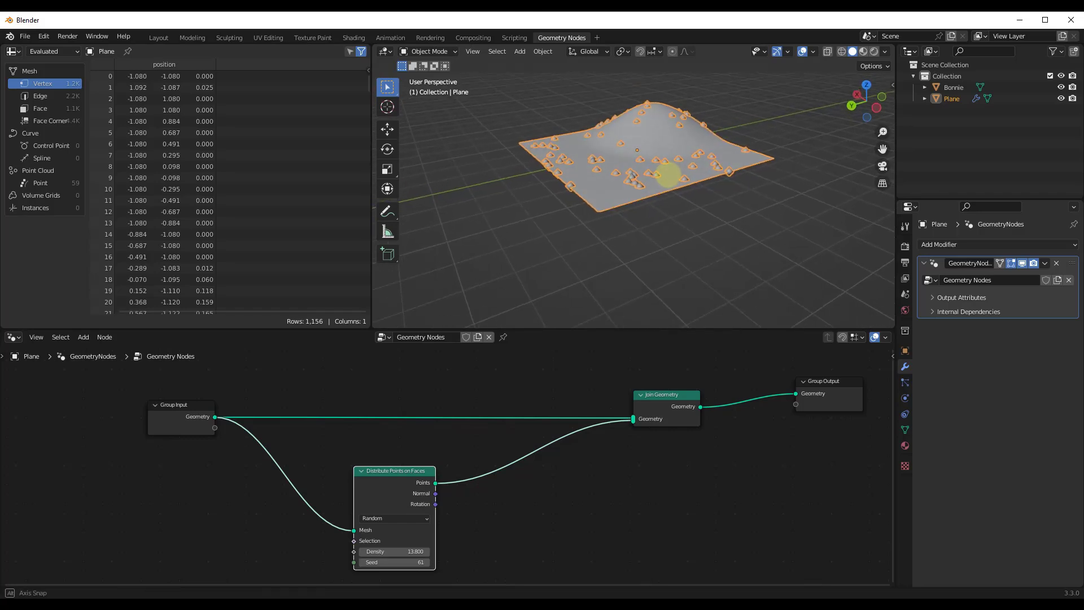
scroll(689, 142, "down", 2)
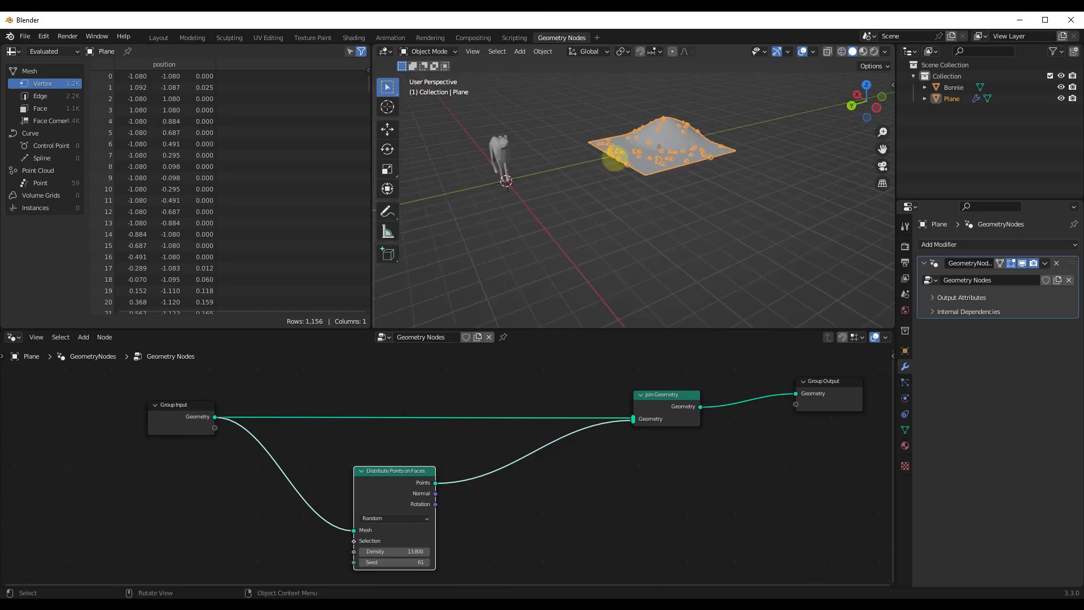
key("shift+a")
mouse_move(531, 178)
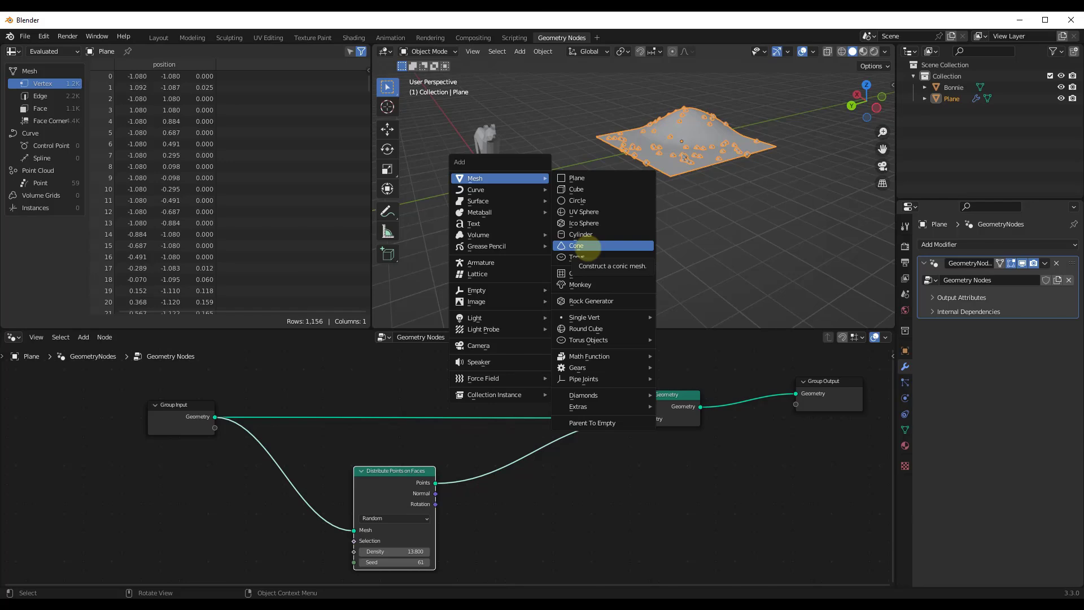
Step: Add a Suzanne monkey, move it along Y beside the plane, and rotate it -90° around Z
left_click(580, 285)
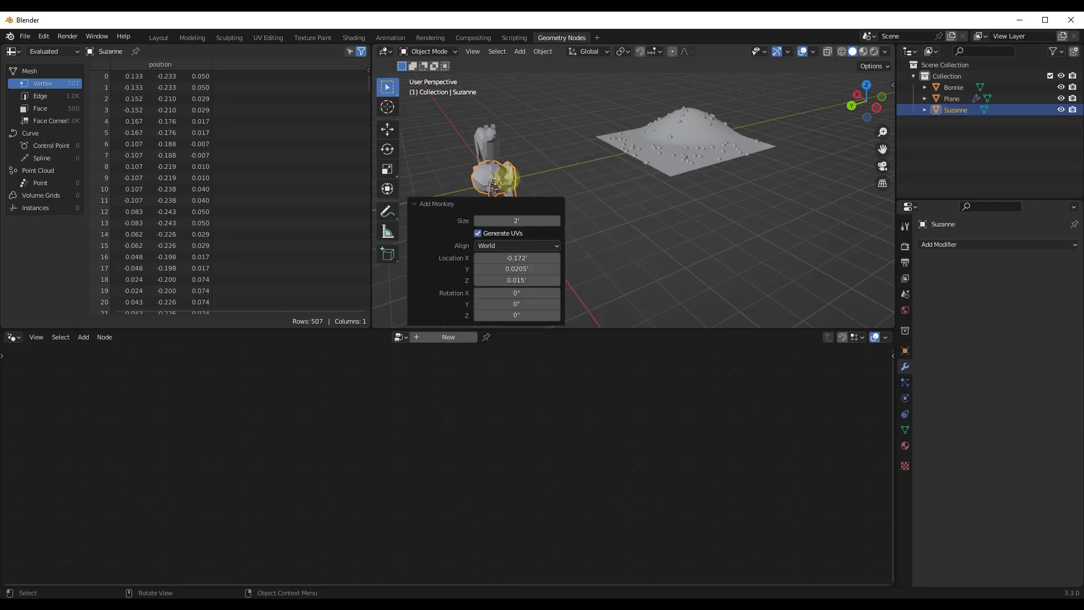
key("g")
key("y")
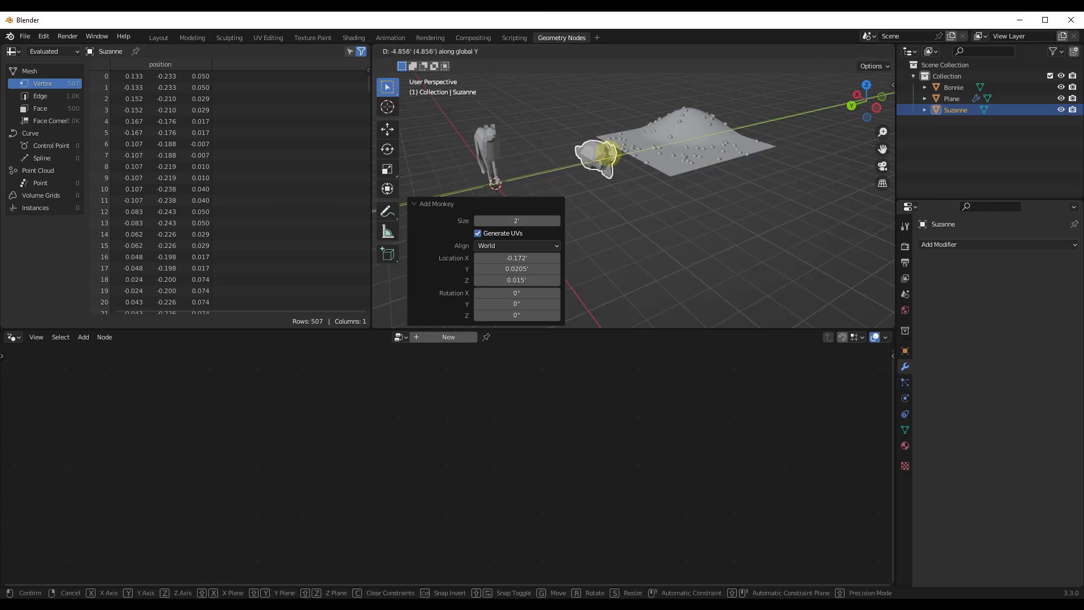
left_click(604, 154)
key("r")
key("z")
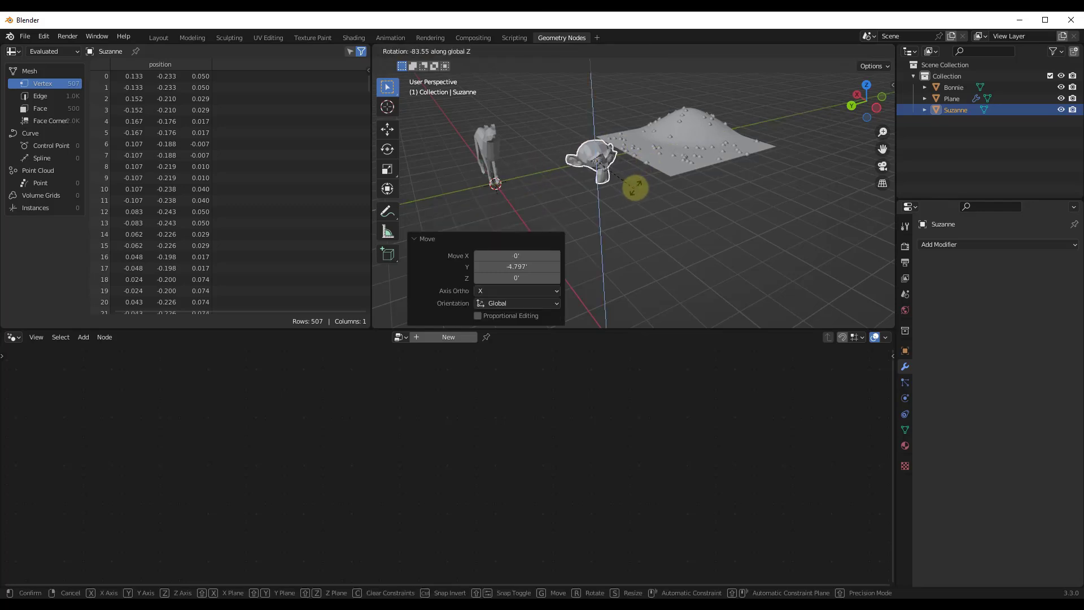
type("-90")
key("Return")
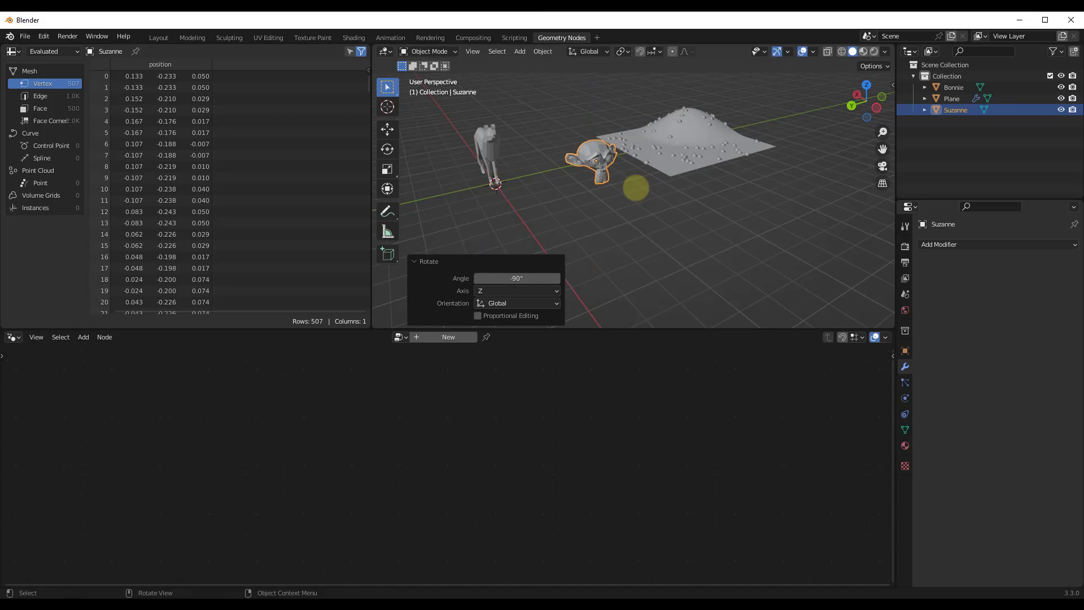
Step: Scale Suzanne uniformly to 0.291, then select the Plane to show its node tree
key("s")
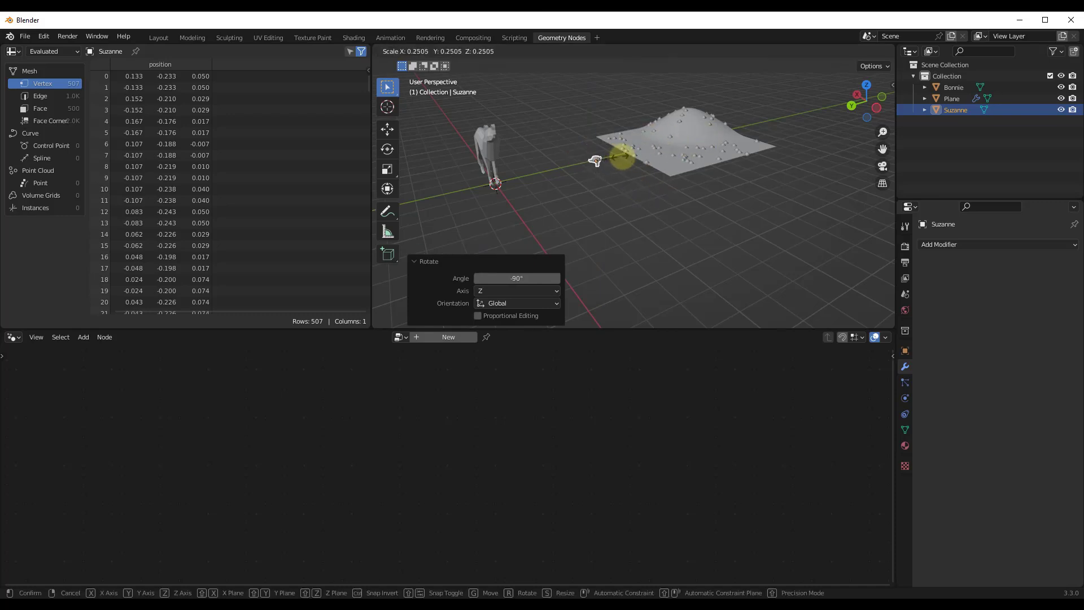
left_click(624, 157)
scroll(685, 145, "up", 5)
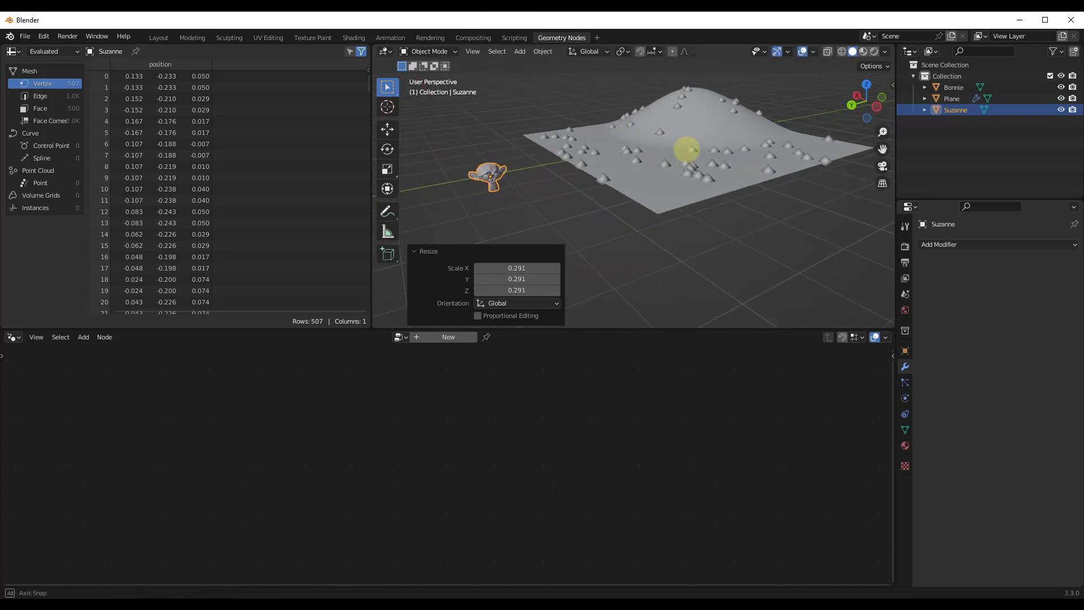
scroll(488, 176, "up", 3)
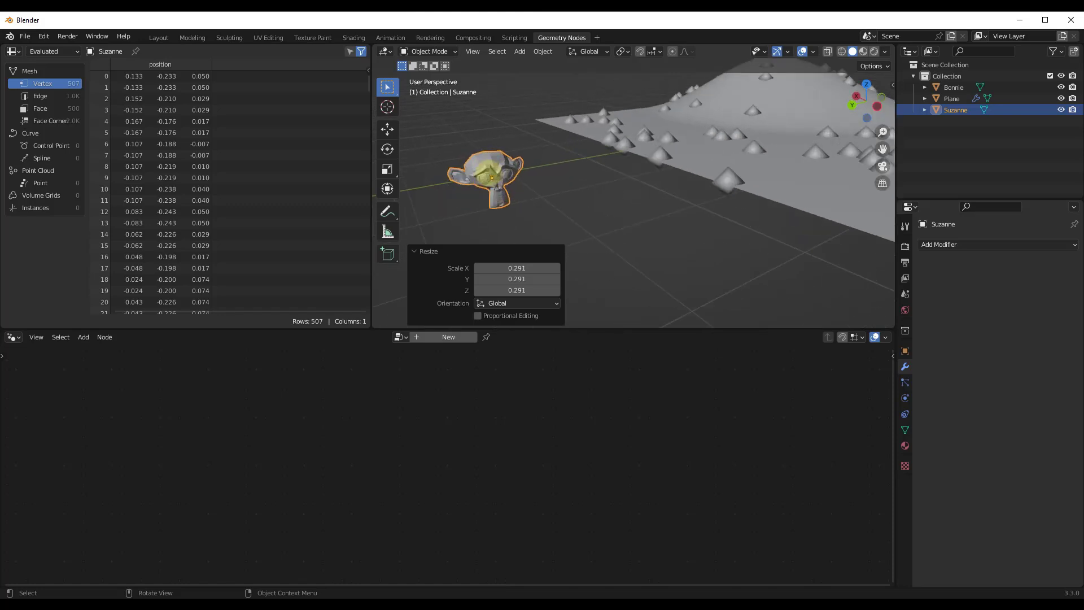
scroll(487, 175, "down", 2)
left_click(543, 51)
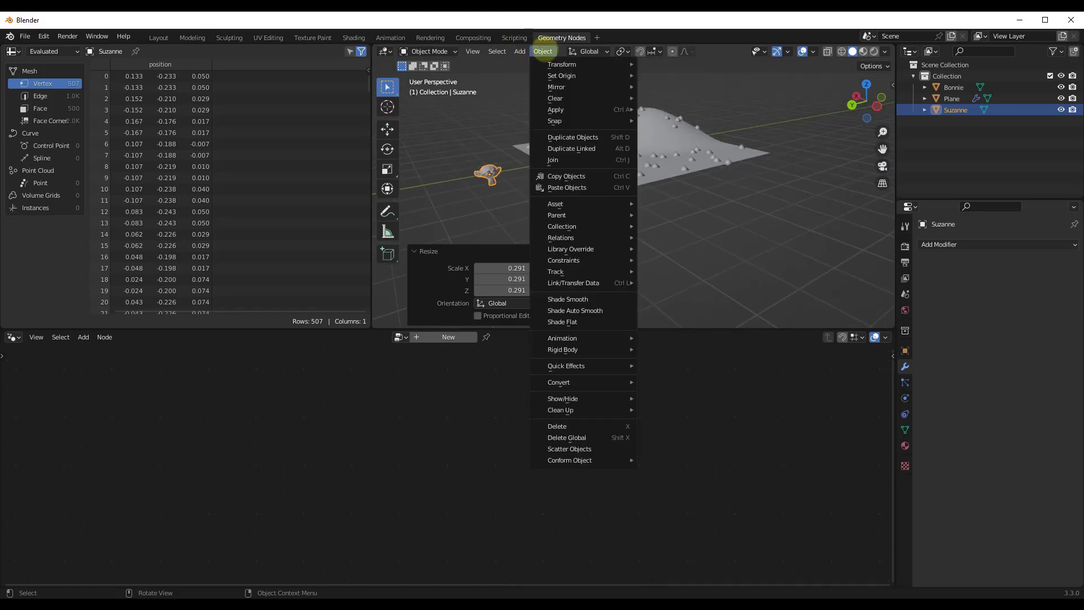
mouse_move(581, 110)
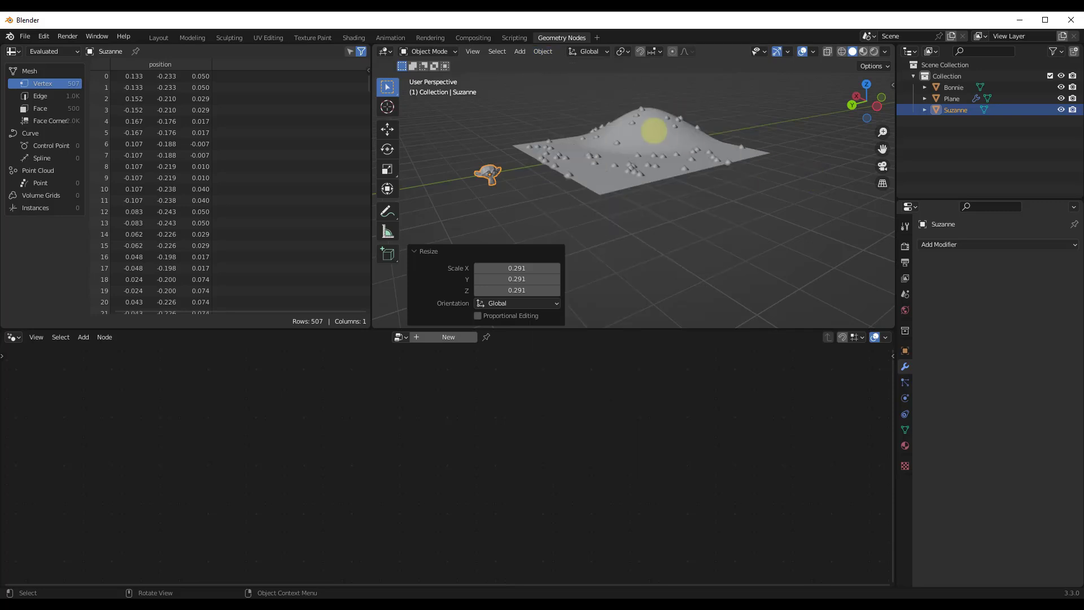
left_click(696, 131)
Step: Insert an Instance on Points node on the link from Distribute Points on Faces to Join Geometry
scroll(641, 158, "up", 2)
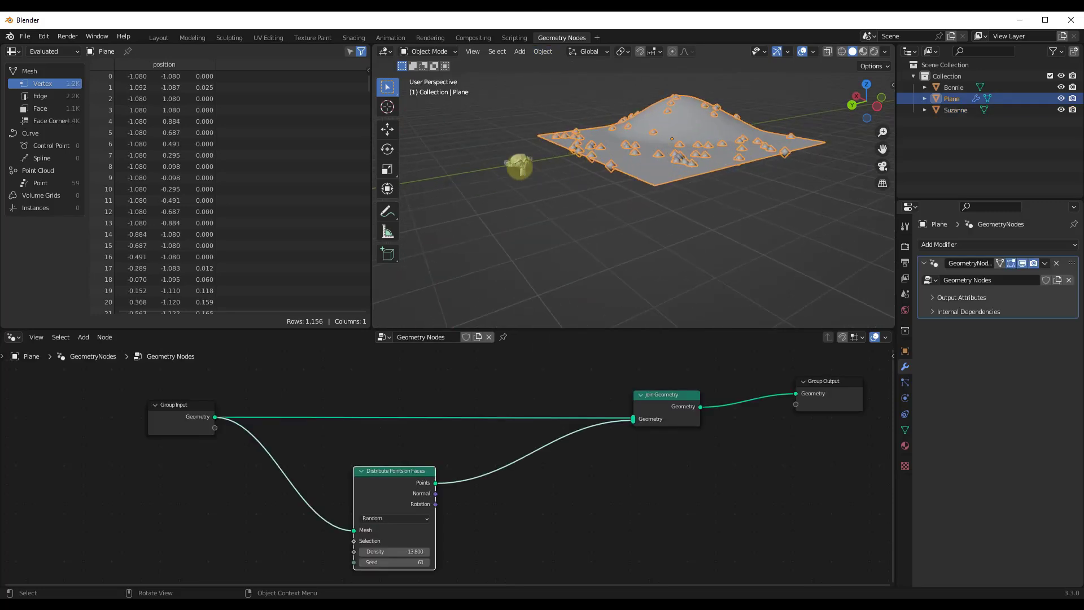
scroll(655, 172, "down", 2)
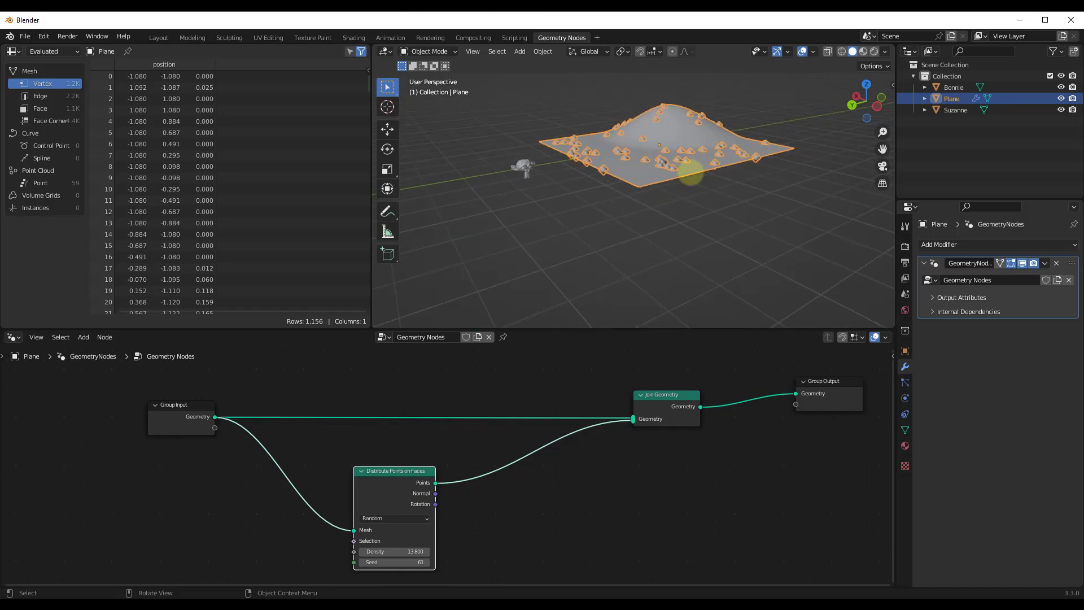
left_click_drag(390, 473, 357, 451)
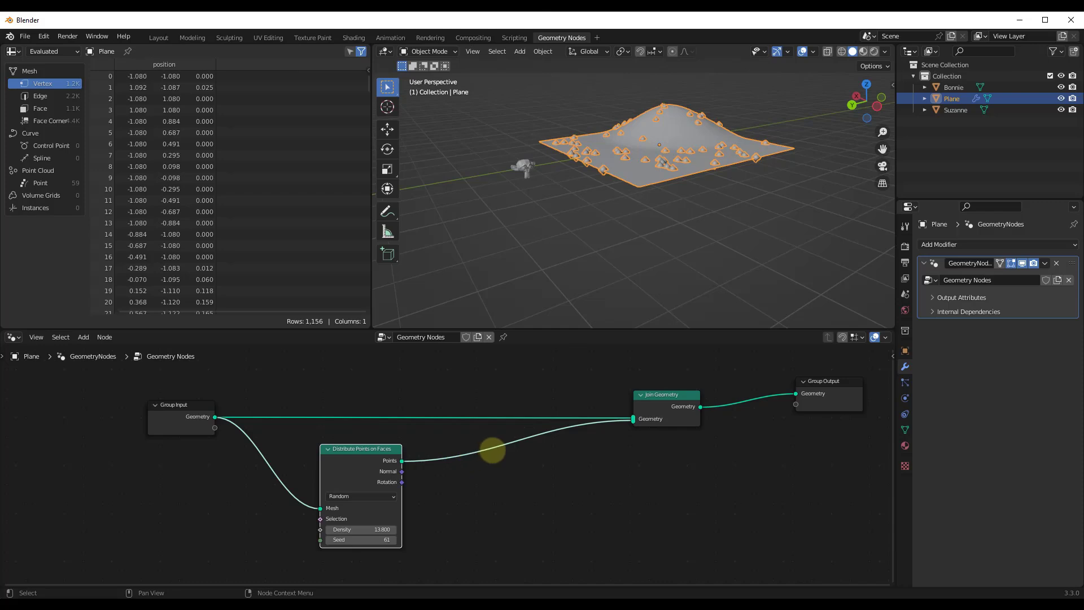
key("shift+a")
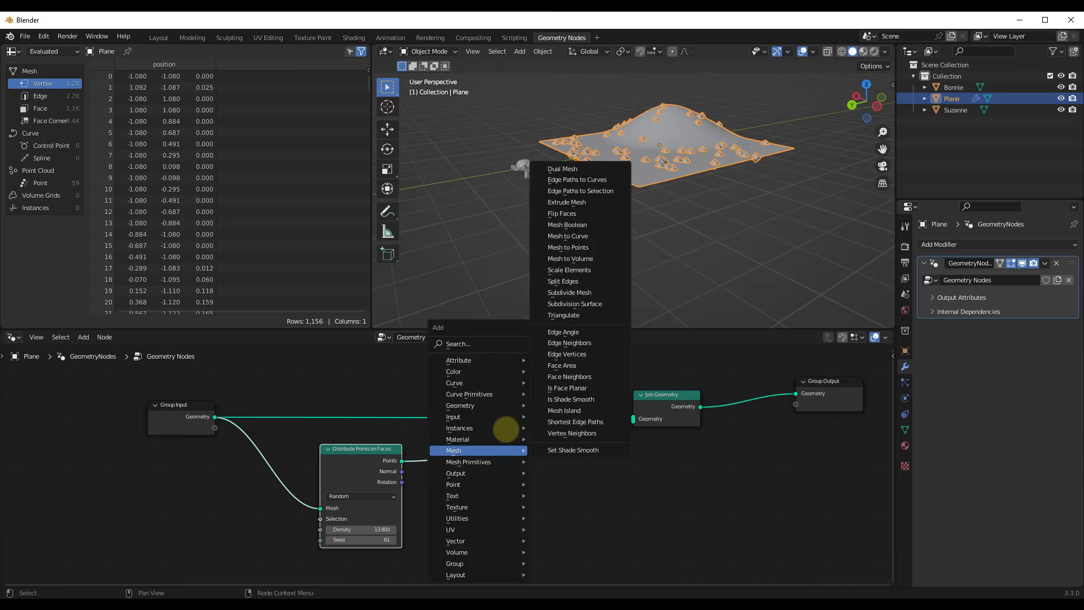
left_click(462, 340)
type("instance")
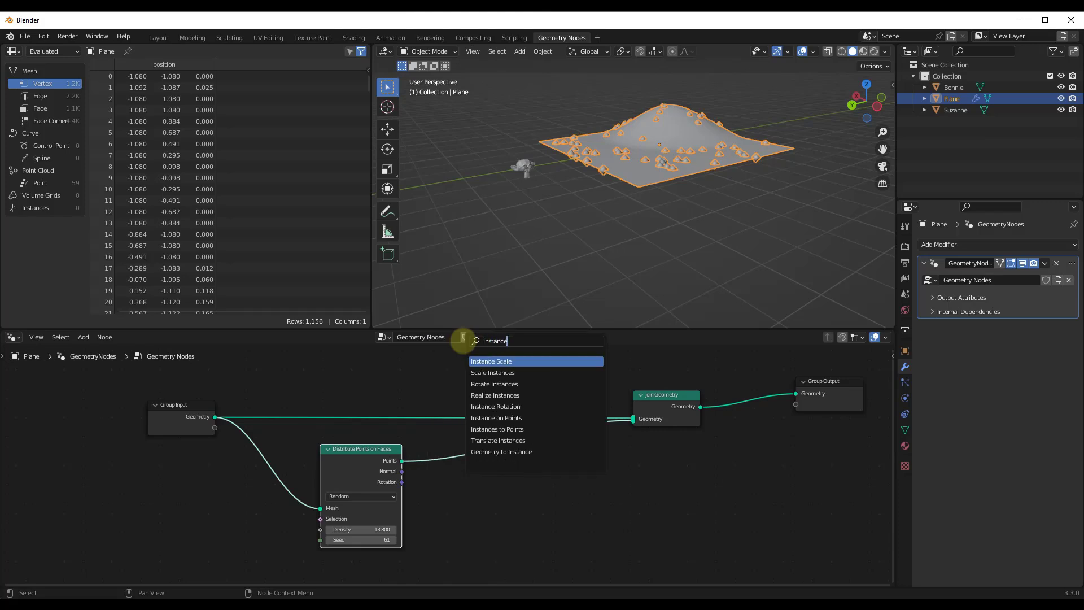
left_click(496, 417)
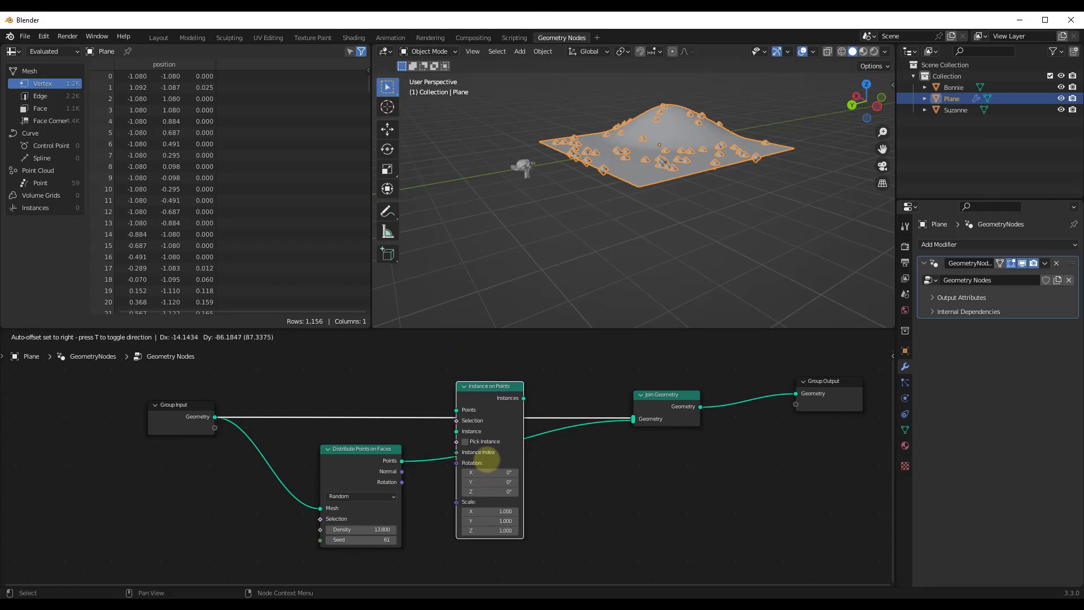
left_click(502, 502)
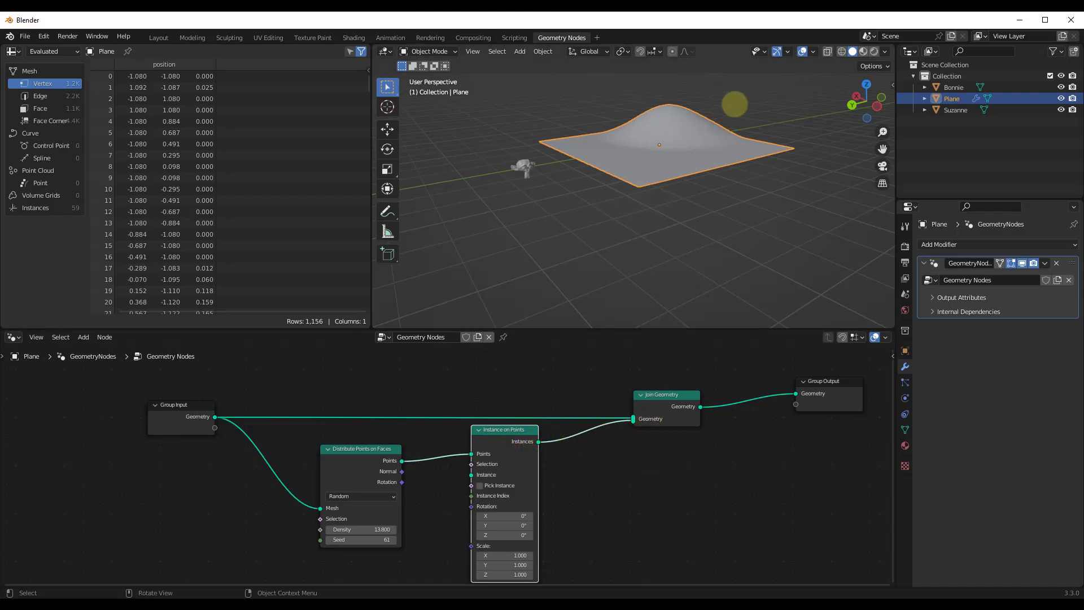
scroll(706, 127, "up", 4)
scroll(707, 139, "down", 2)
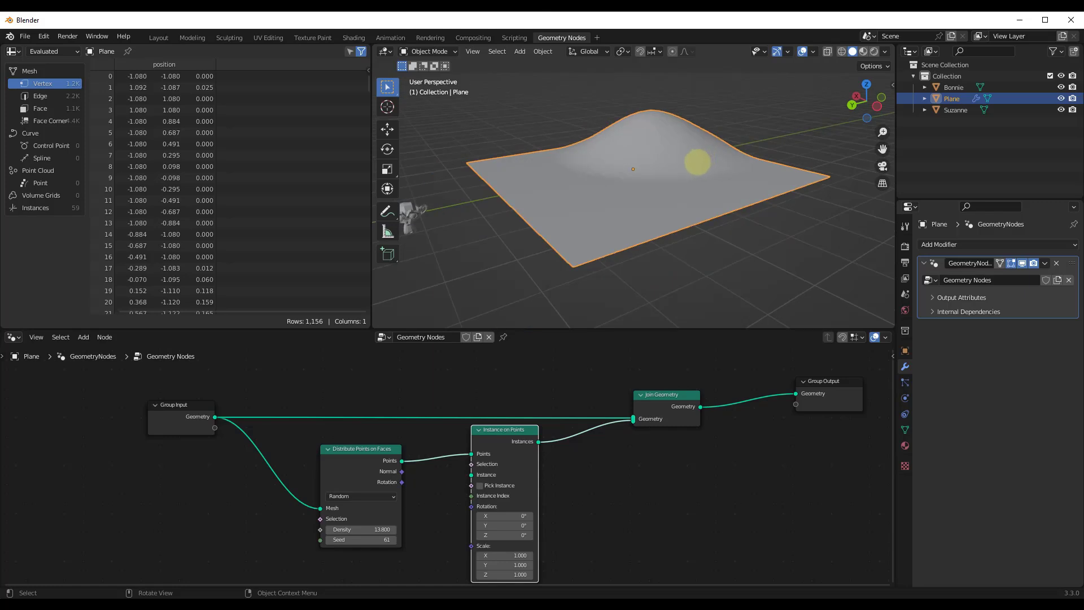
scroll(598, 310, "down", 2)
scroll(571, 358, "down", 3)
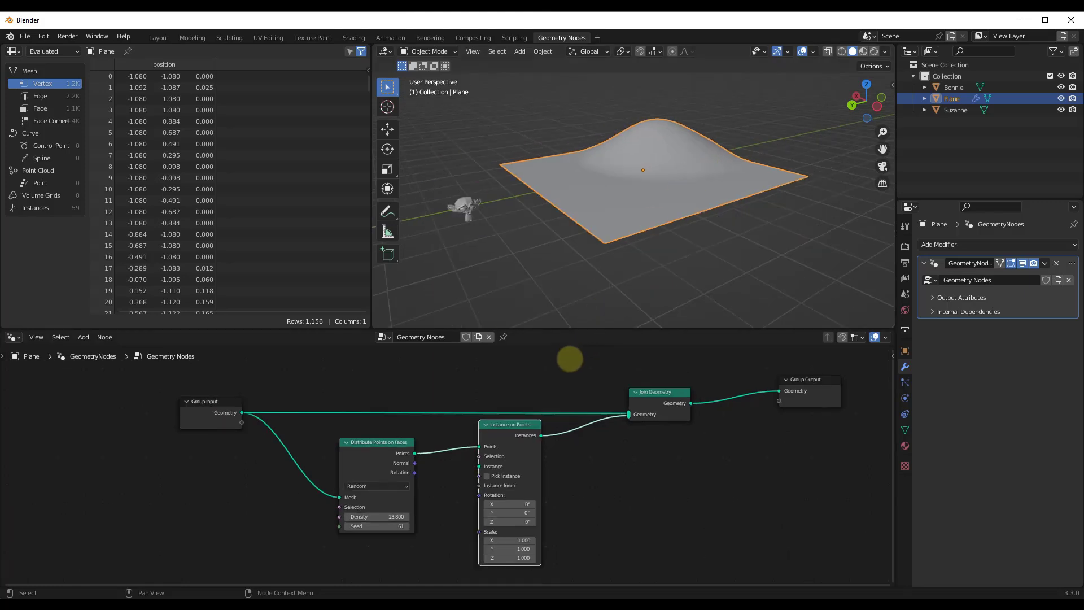
left_click_drag(526, 417, 569, 455)
scroll(564, 491, "up", 2)
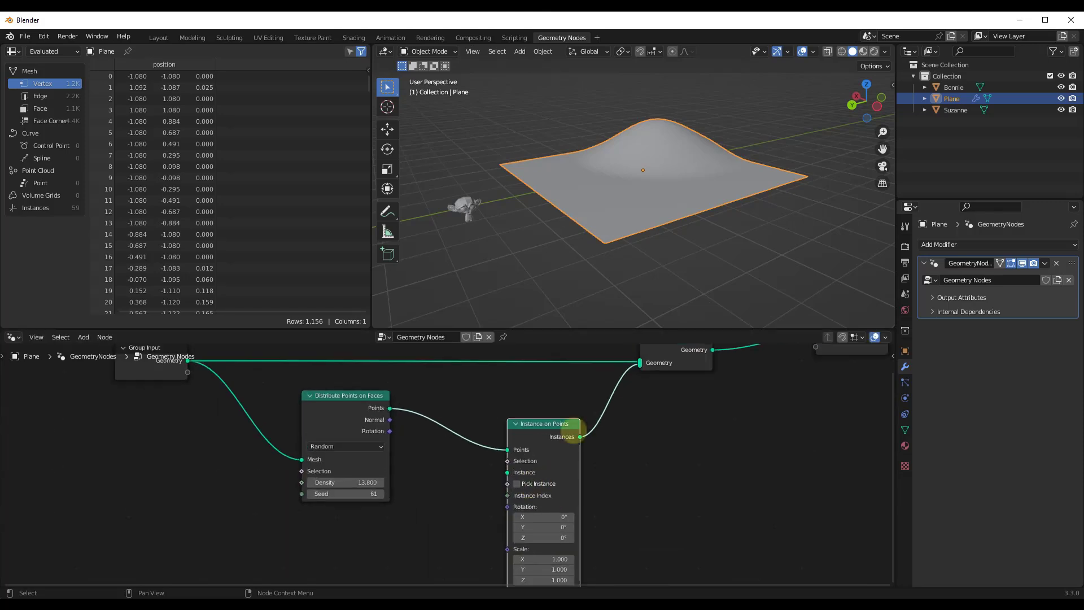
scroll(549, 494, "up", 1)
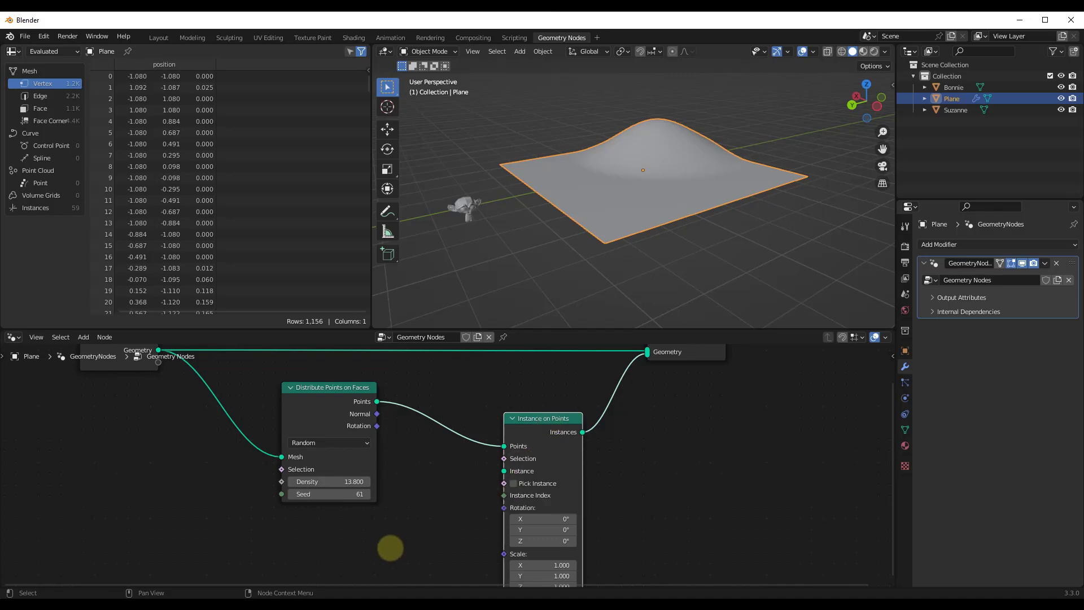
scroll(668, 411, "down", 3)
scroll(520, 536, "up", 1)
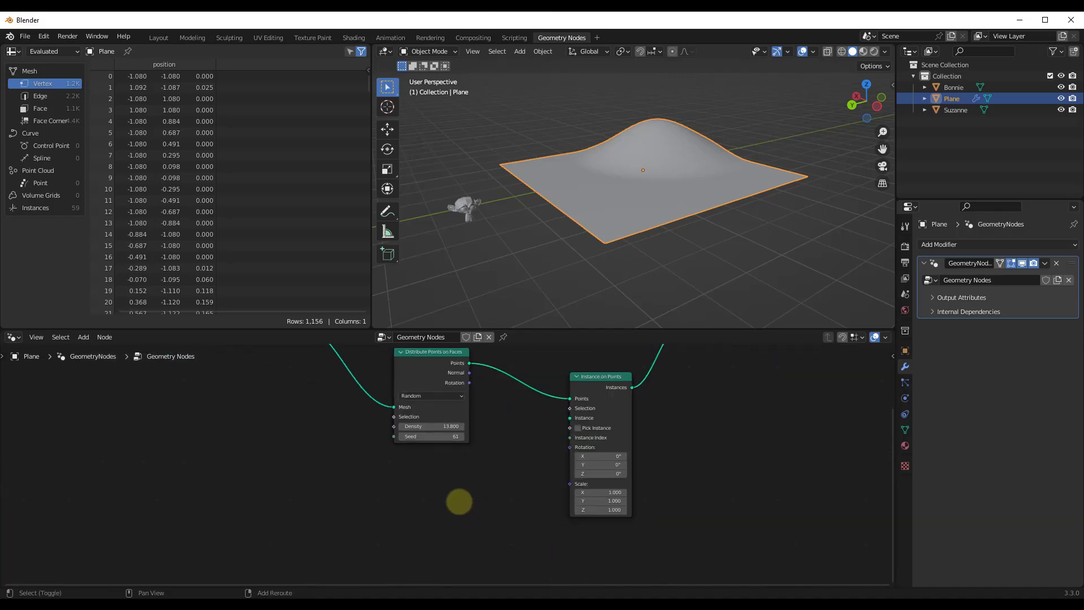
key("shift+a")
Step: Add an Object Info node set to Suzanne and wire its Geometry into the Instance socket
left_click(408, 353)
type("objec")
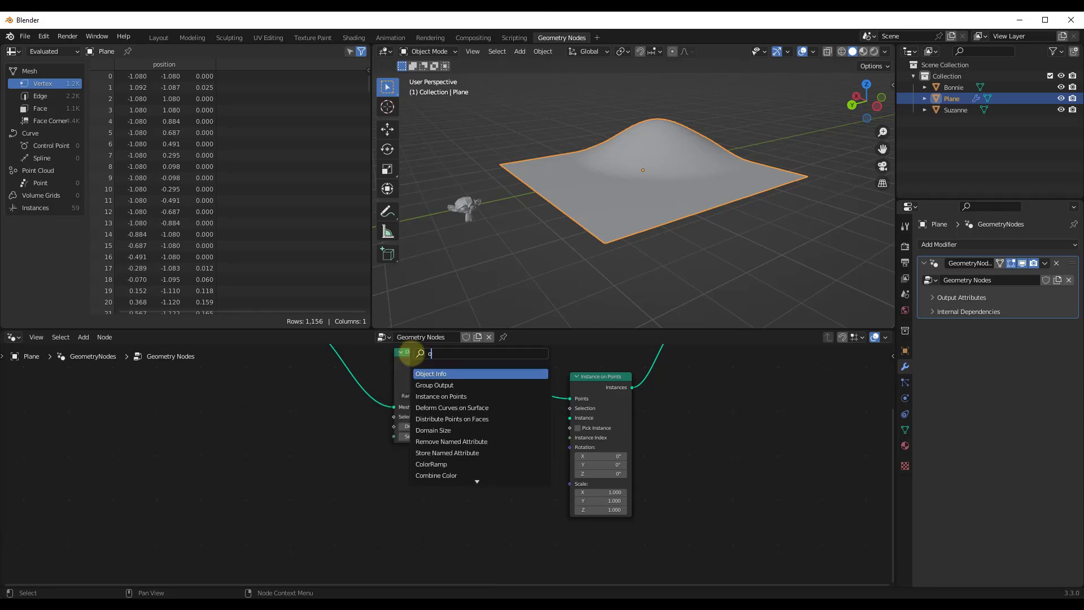
left_click(441, 373)
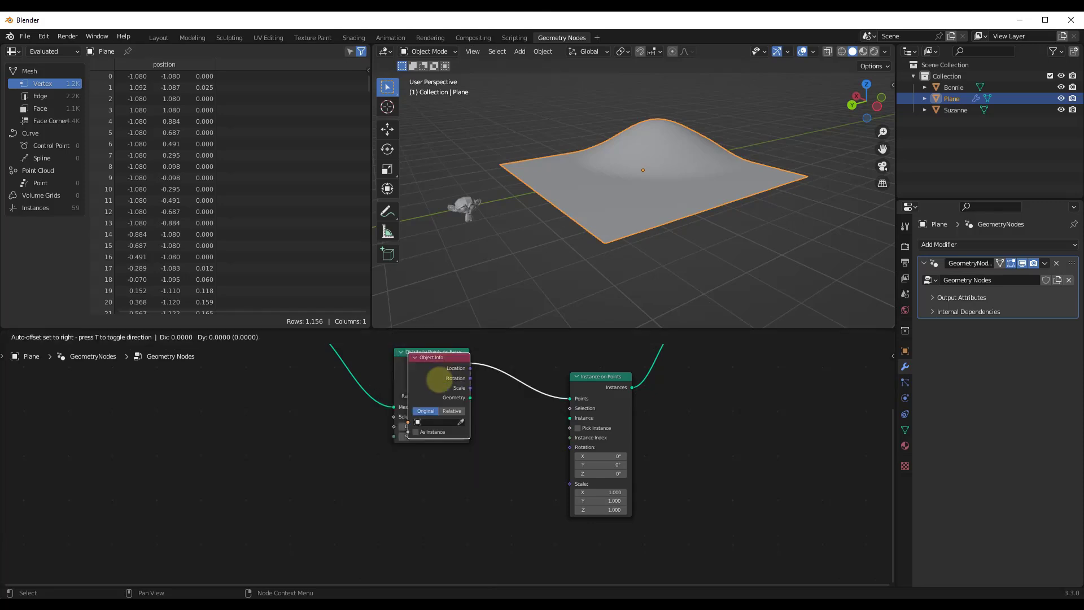
left_click(433, 485)
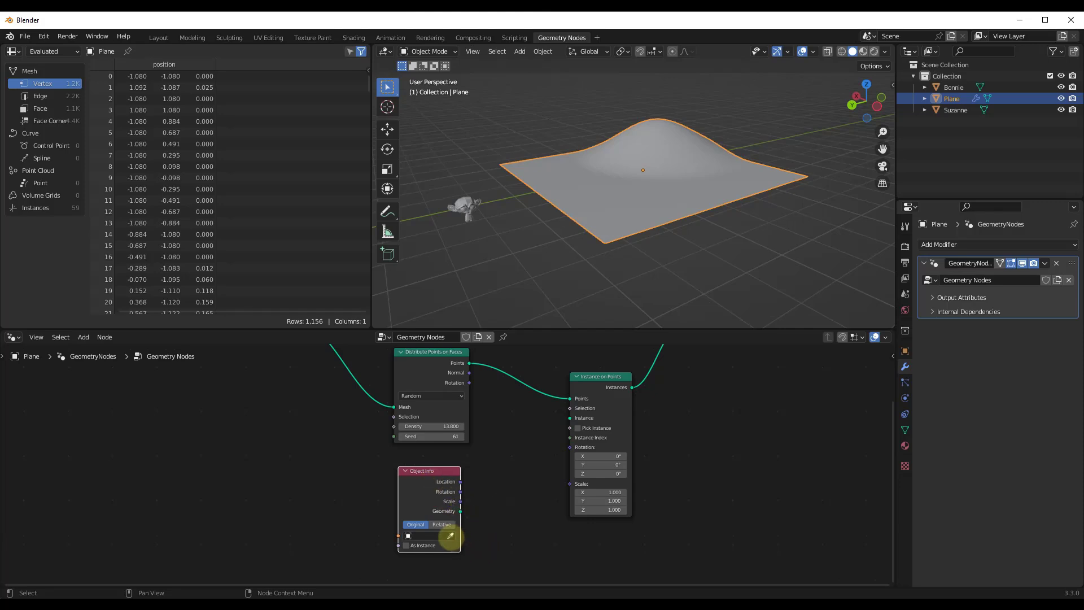
left_click(450, 535)
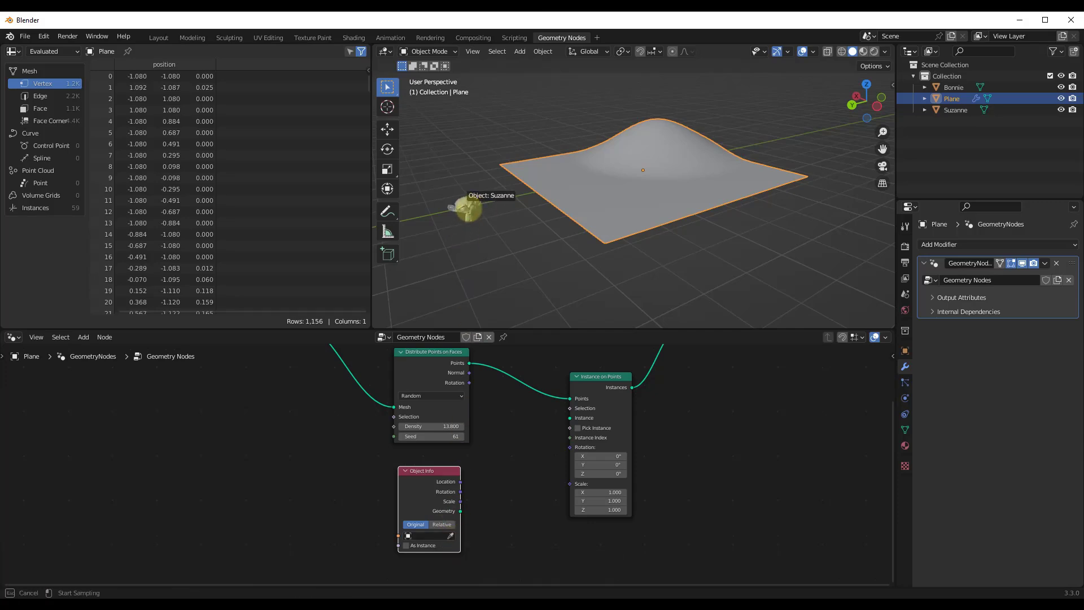
left_click(452, 207)
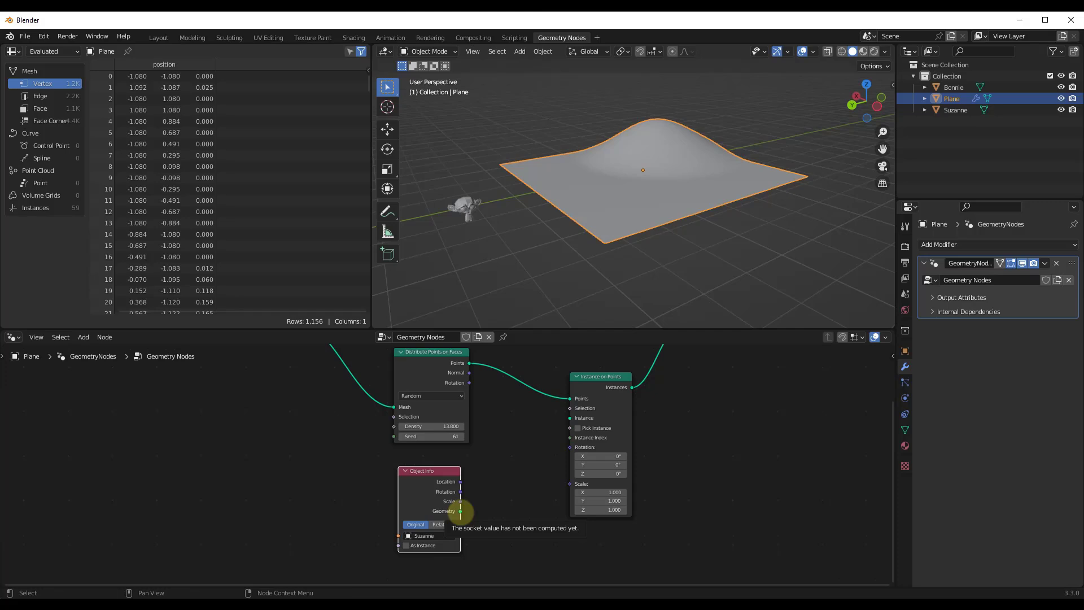
left_click_drag(461, 511, 570, 418)
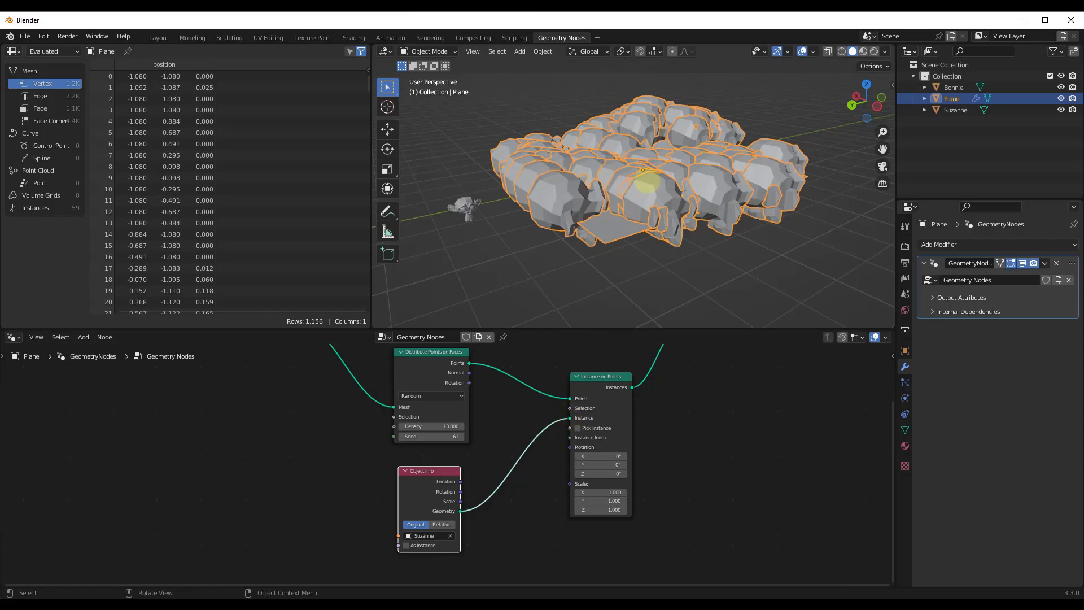
middle_click_drag(720, 172, 653, 146)
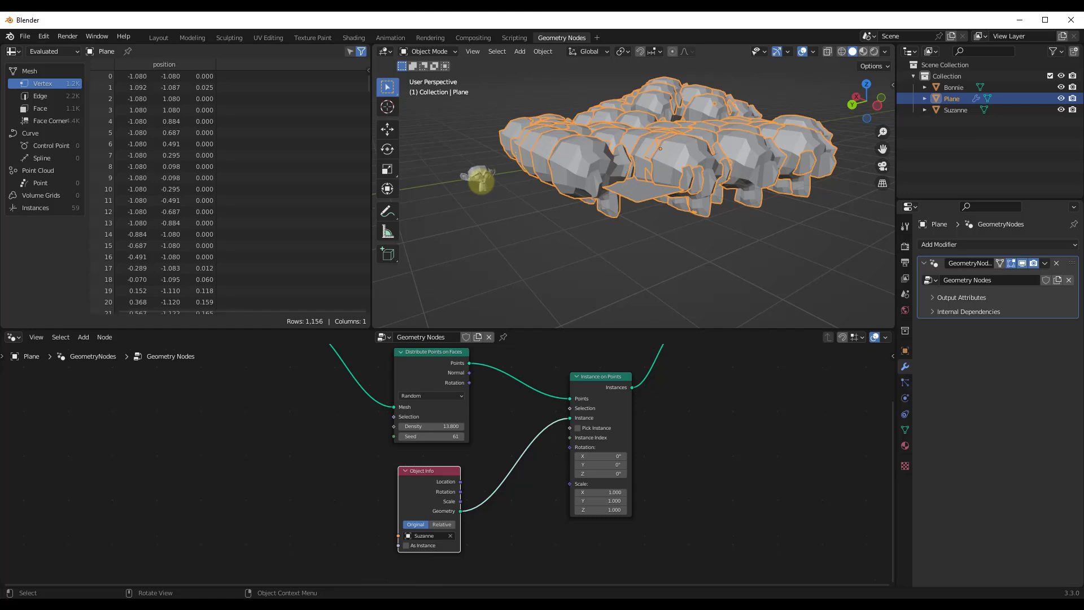
middle_click_drag(658, 113, 649, 125)
Step: Select the Suzanne monkey and apply its rotation and scale
left_click(473, 179)
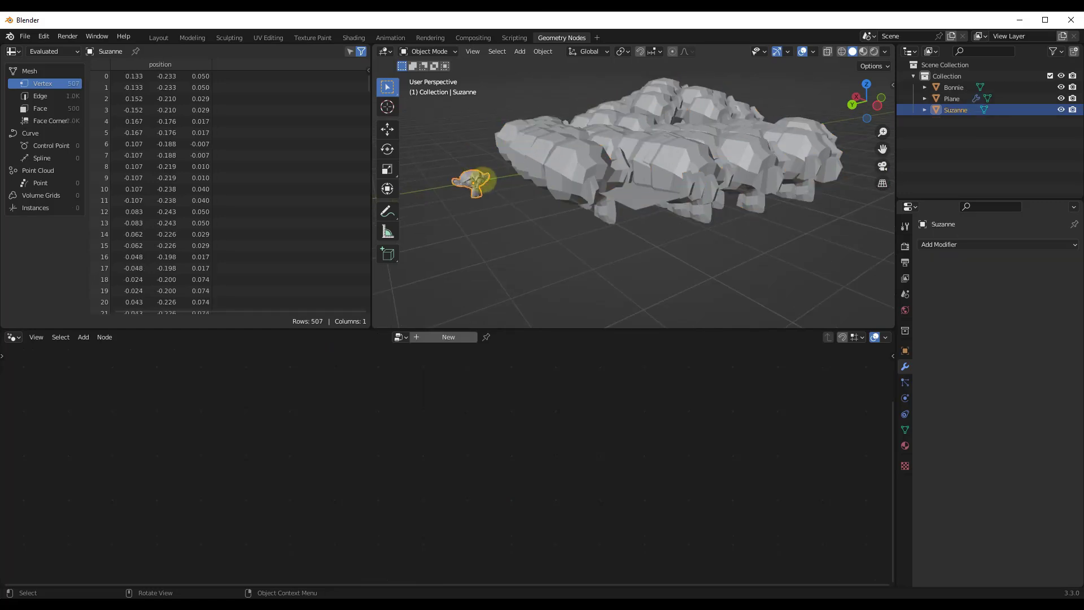
middle_click_drag(483, 180, 477, 185)
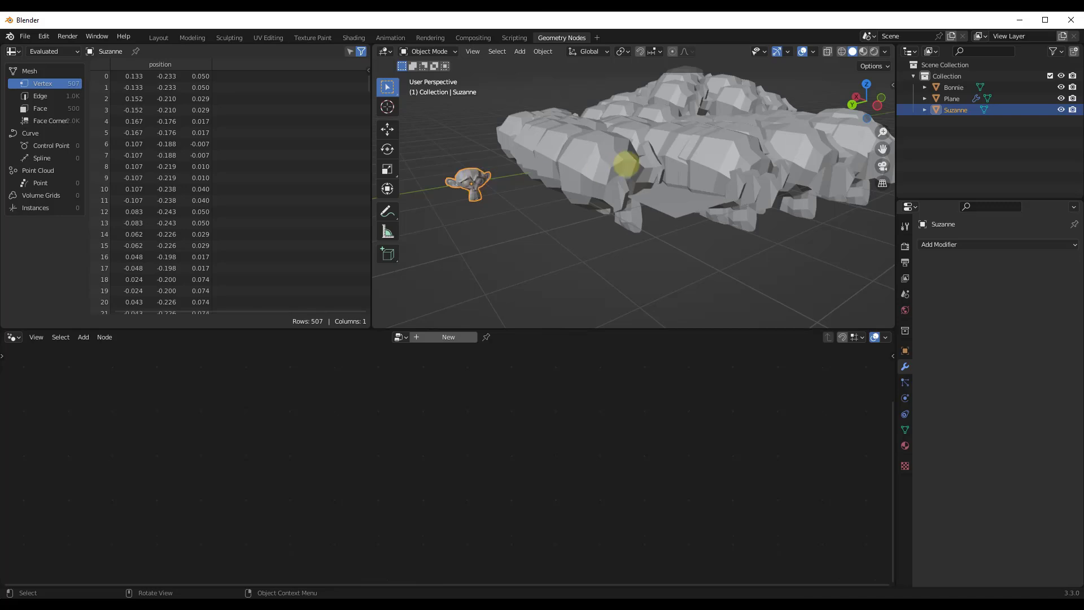
middle_click_drag(730, 160, 515, 184)
left_click(543, 52)
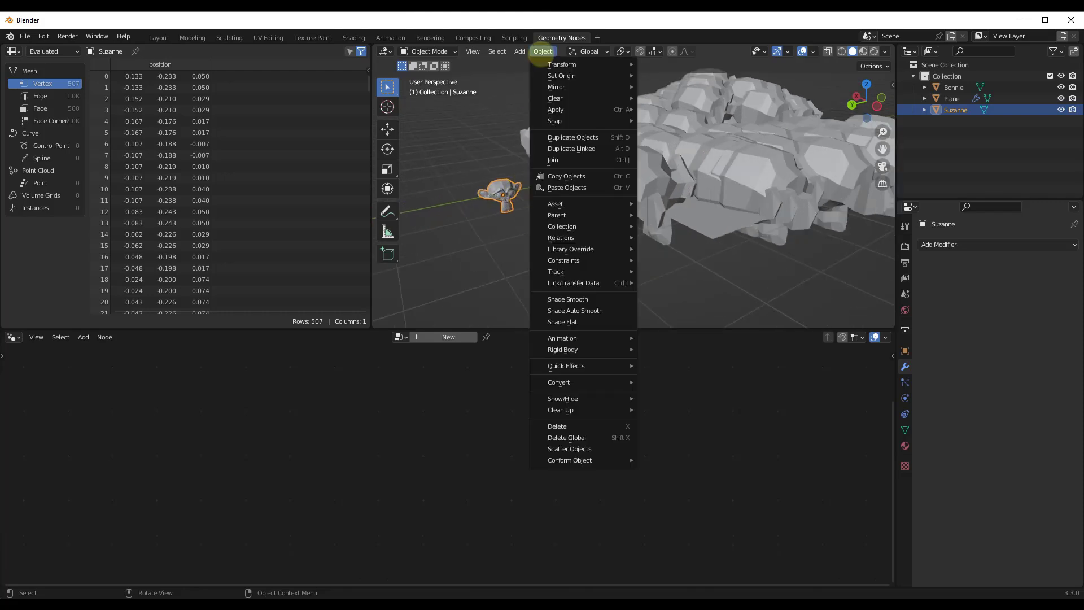
mouse_move(556, 109)
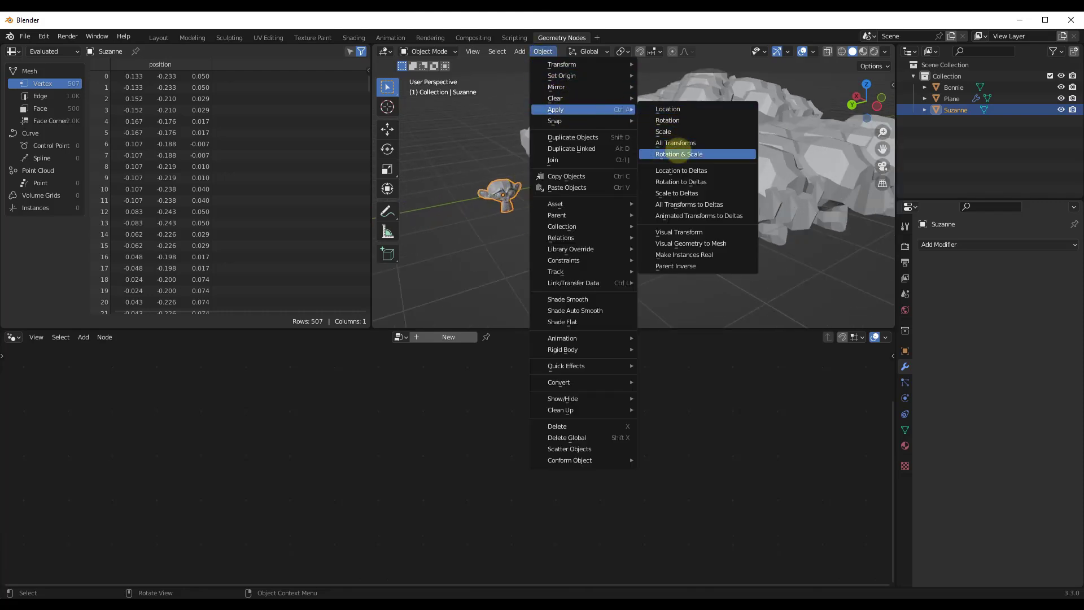
left_click(678, 154)
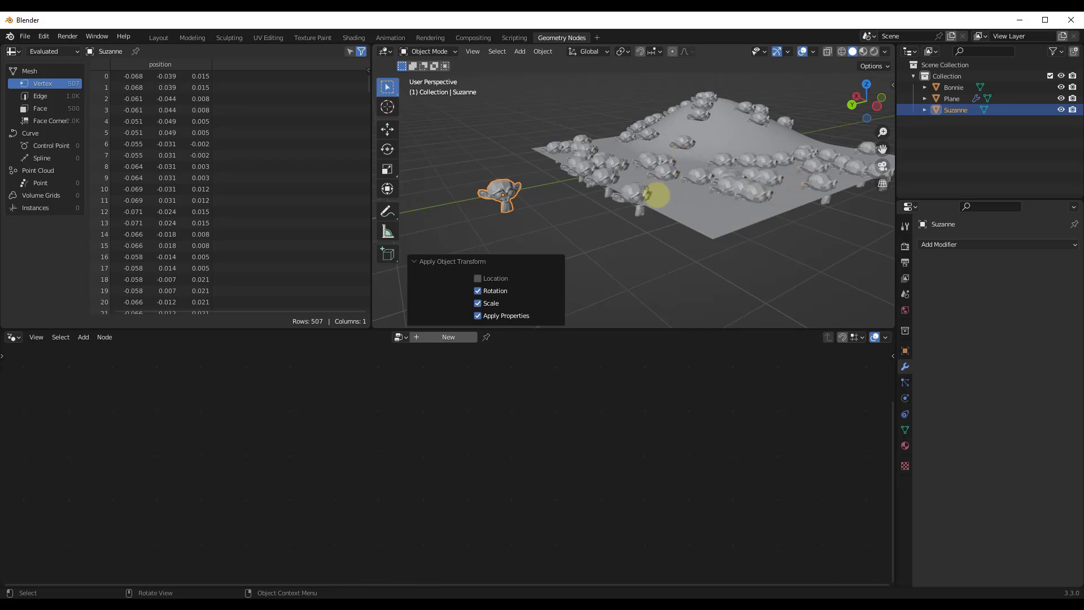
Step: Reselect the original Suzanne beside the scattered plane and inspect it from the side
middle_click_drag(739, 204, 500, 194)
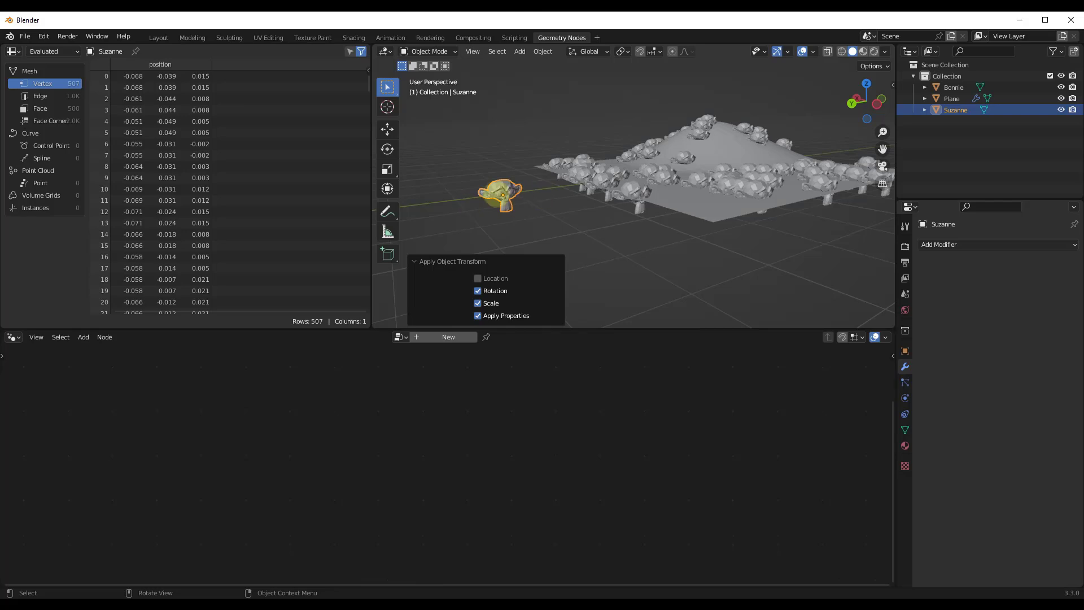
middle_click_drag(727, 191, 661, 196)
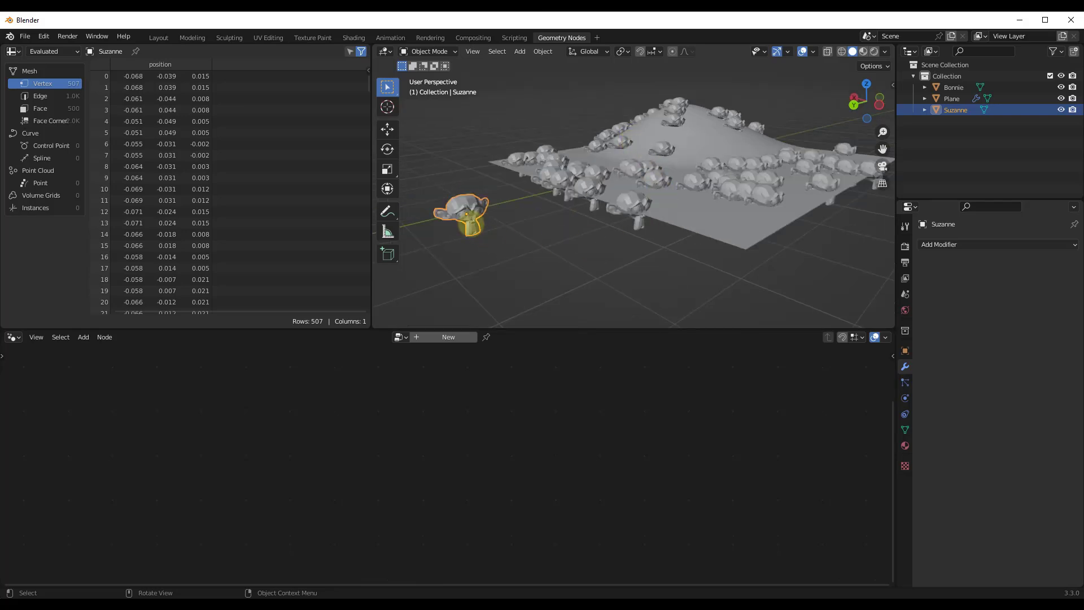
middle_click_drag(712, 219, 717, 186)
left_click(734, 194)
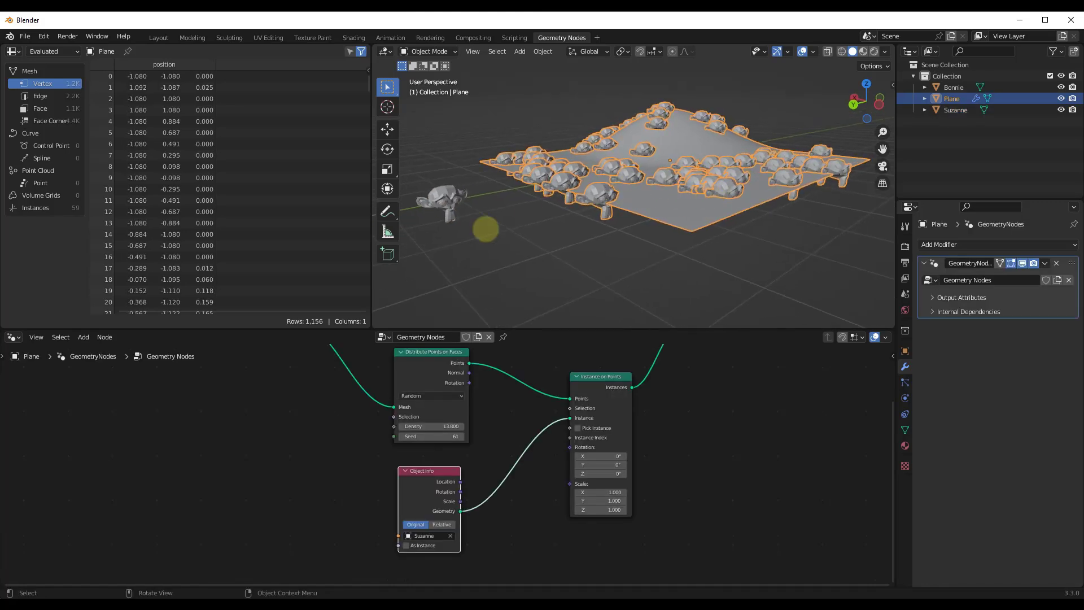
left_click(444, 203)
middle_click_drag(444, 203, 453, 146)
mouse_move(557, 196)
middle_mouse_down()
mouse_move(508, 200)
mouse_move(554, 174)
mouse_move(662, 161)
mouse_move(548, 194)
middle_mouse_up()
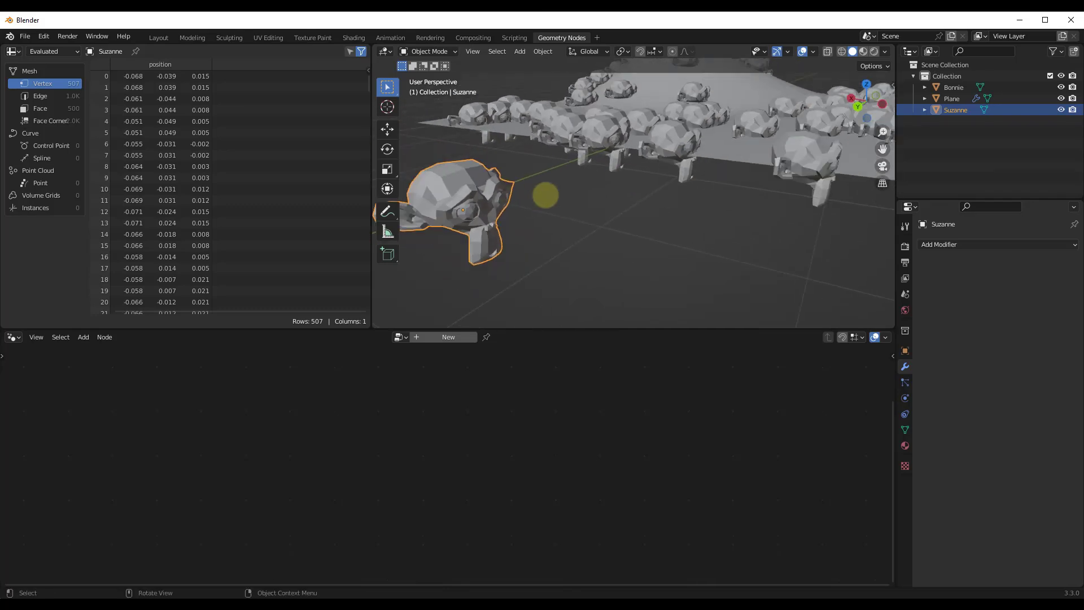
scroll(720, 128, "up", 4)
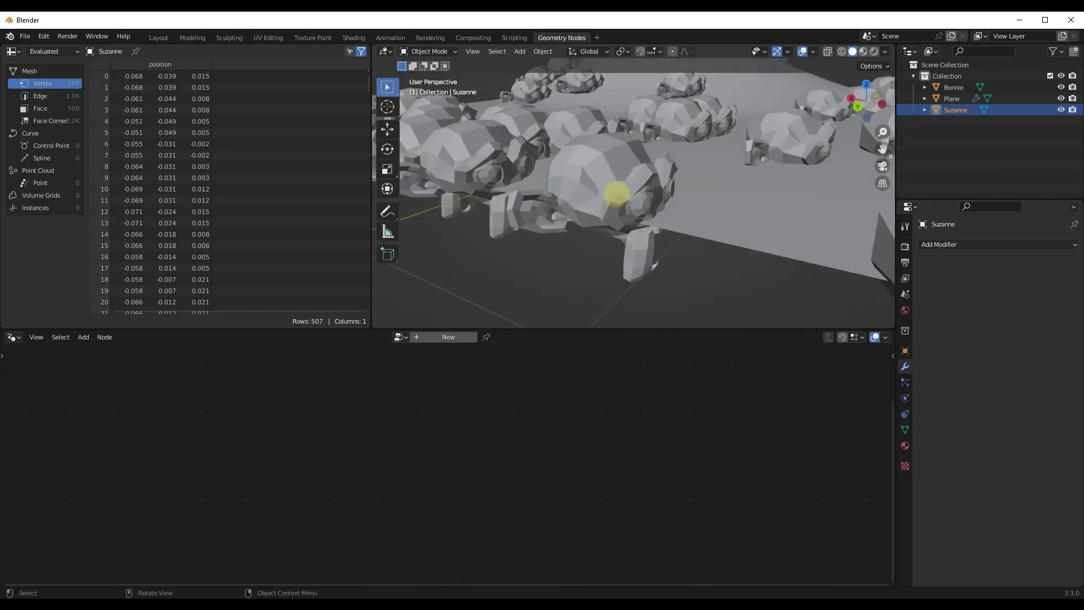
scroll(621, 209, "down", 8)
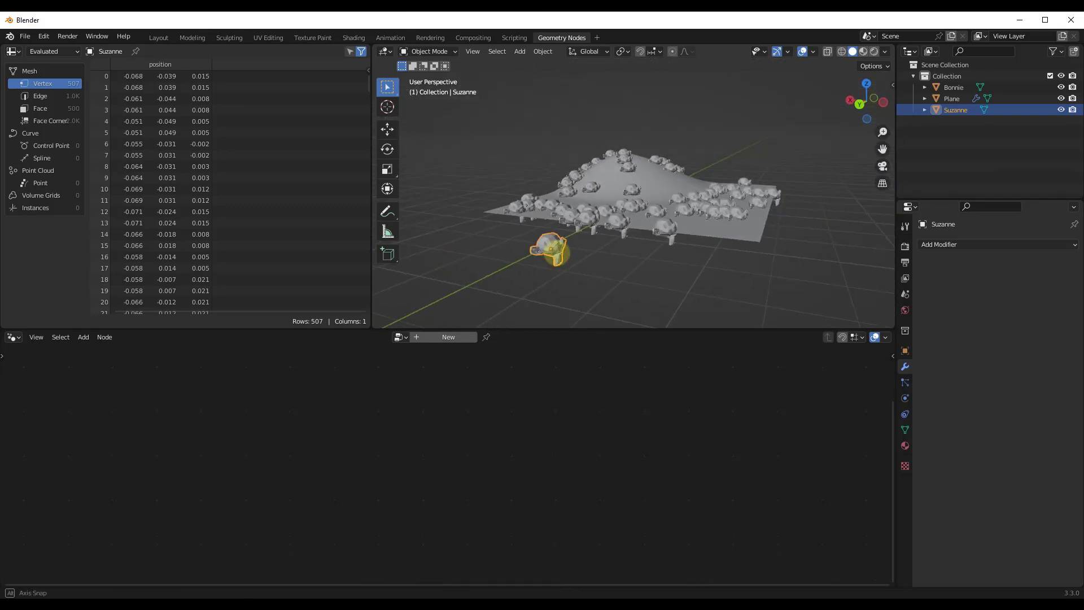
scroll(545, 244, "up", 8)
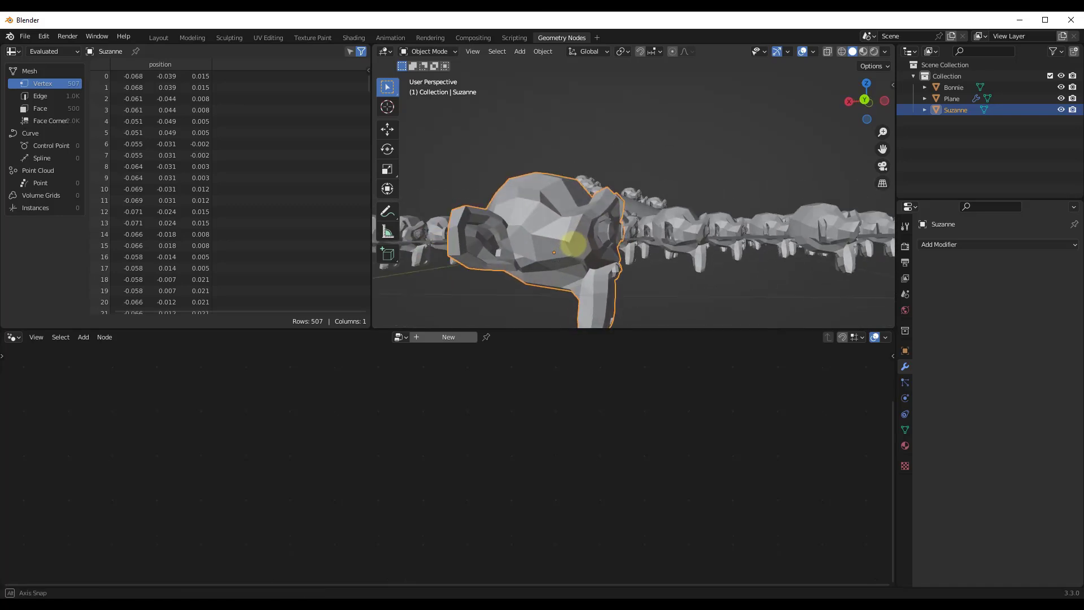
scroll(581, 248, "down", 3)
Step: Tilt Suzanne about 38° around the Y axis
key("r")
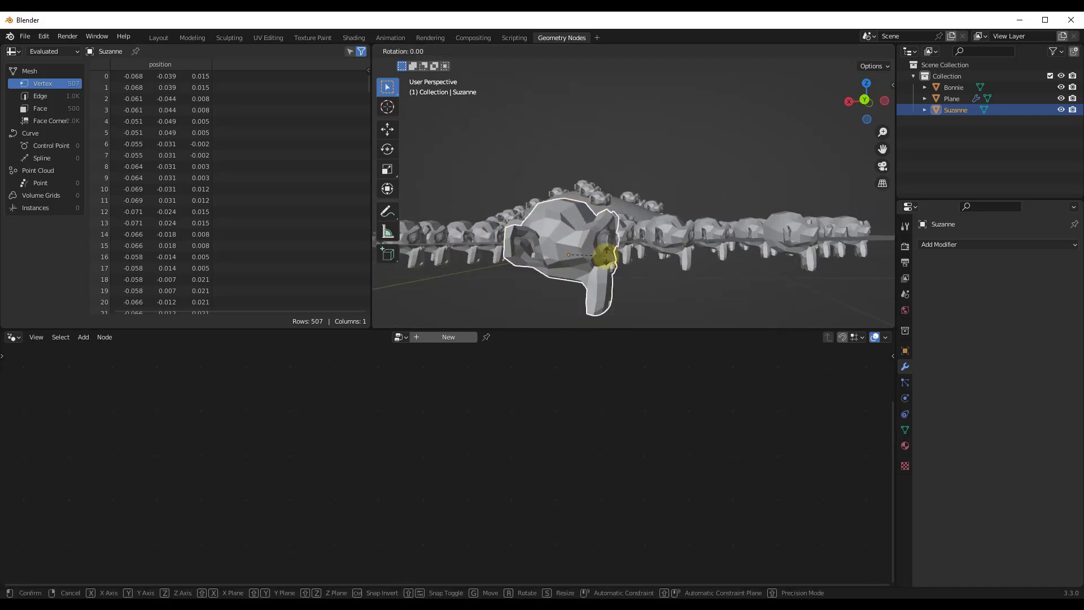
key("z")
key("y")
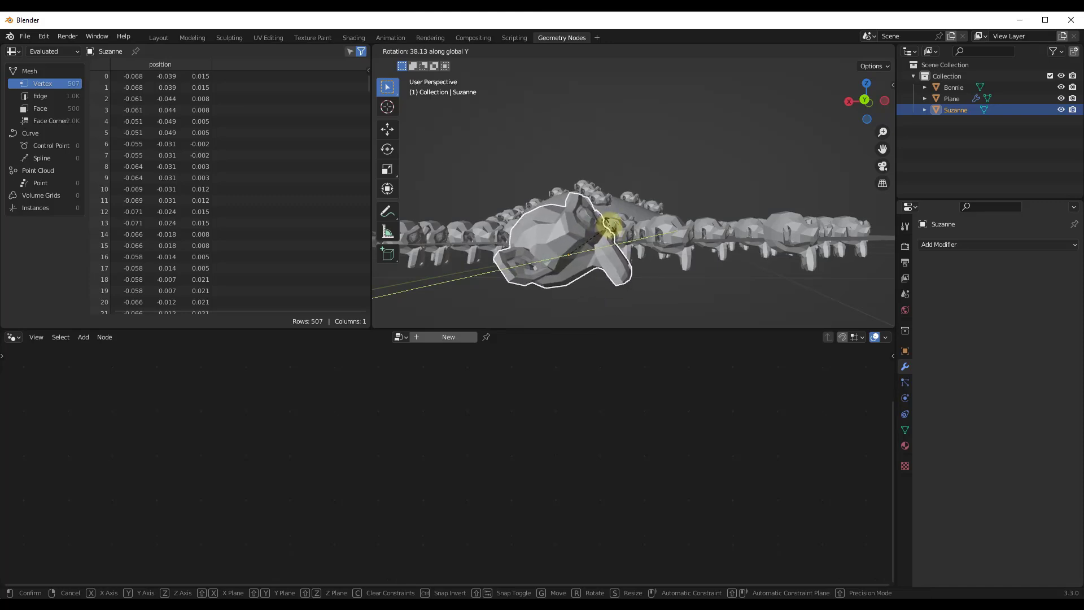
left_click(610, 225)
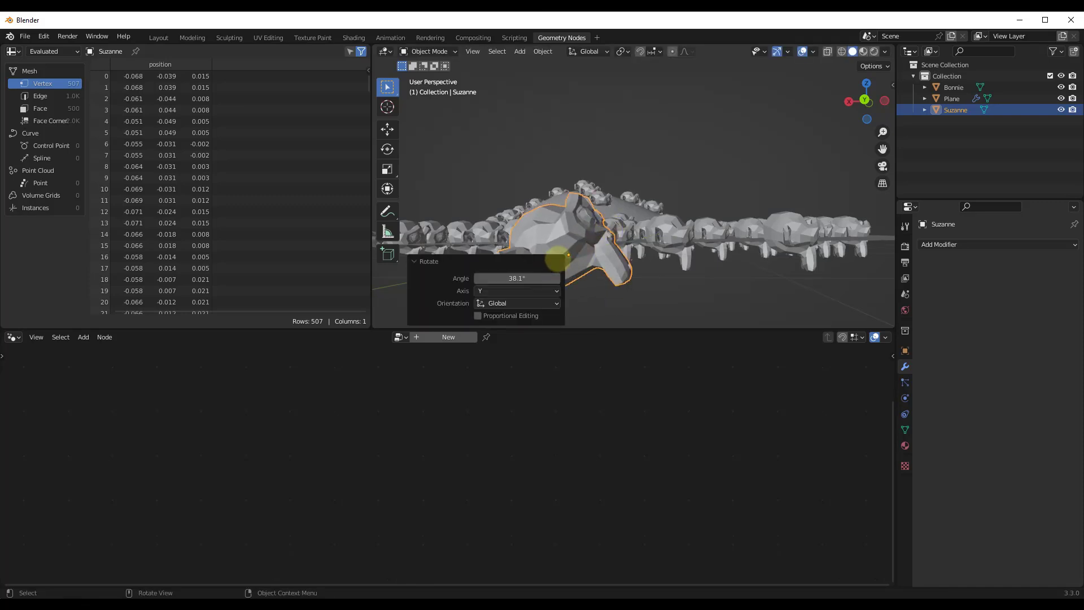
Step: Apply Suzanne's rotation and scale into its mesh with Apply All Transforms
left_click(628, 188)
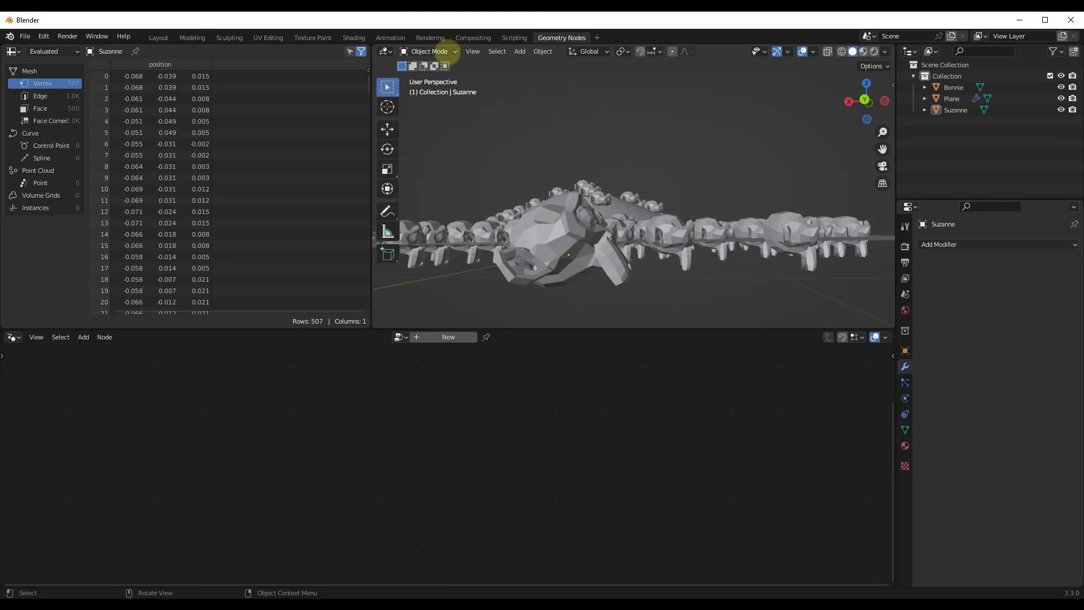
left_click(542, 51)
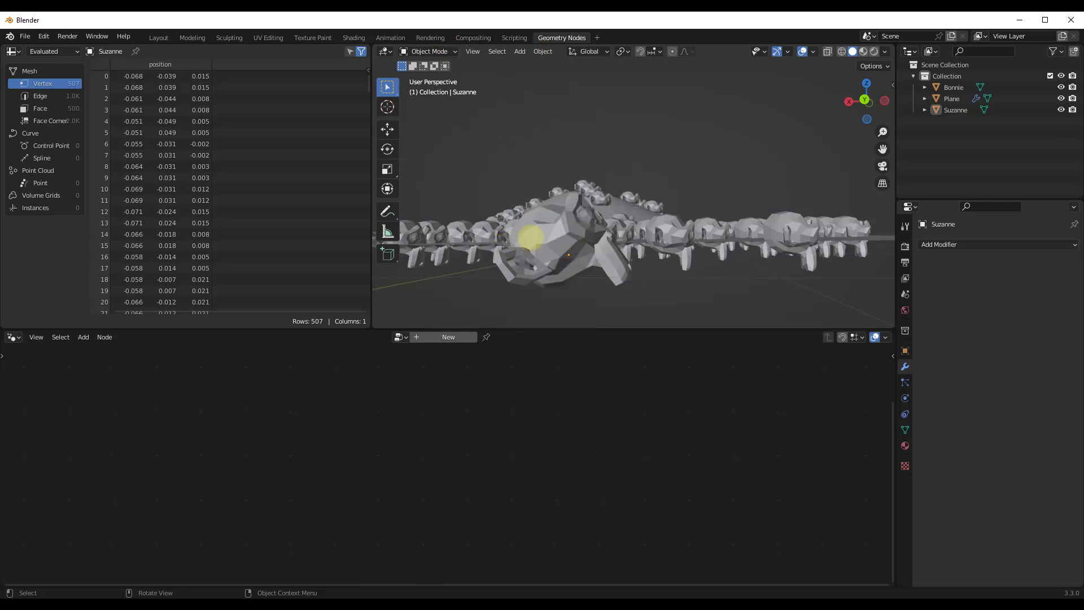
left_click(530, 237)
left_click(543, 51)
mouse_move(565, 109)
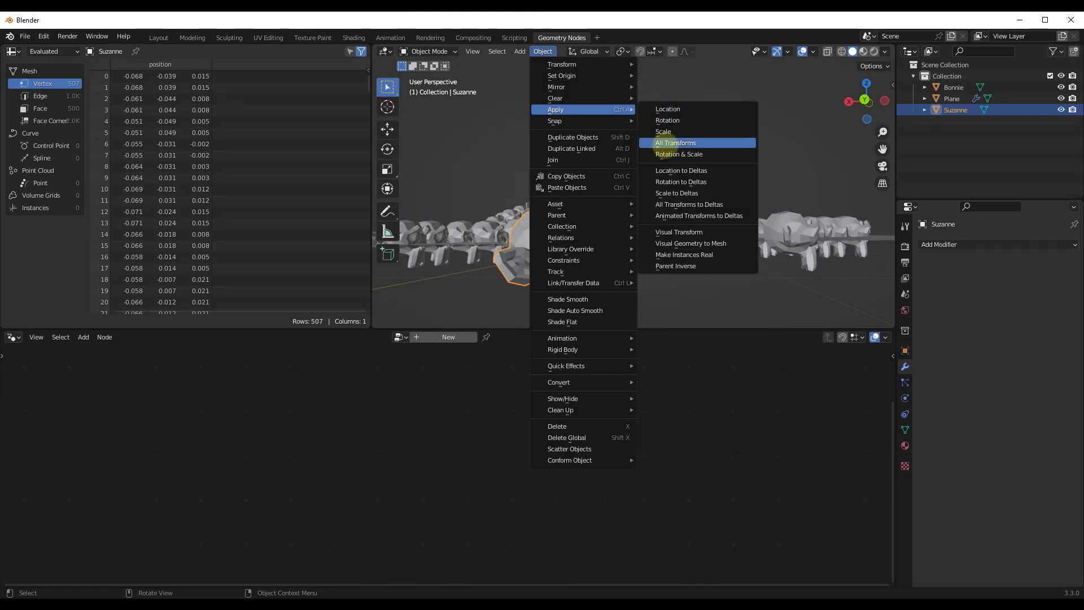
left_click(667, 153)
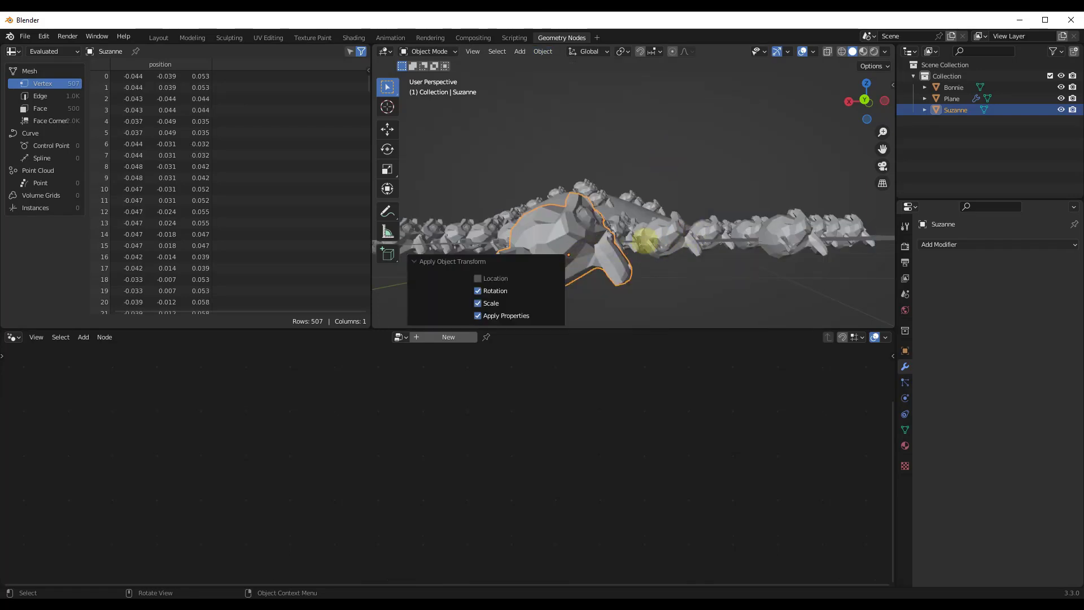
scroll(645, 241, "up", 1)
scroll(587, 265, "up", 2)
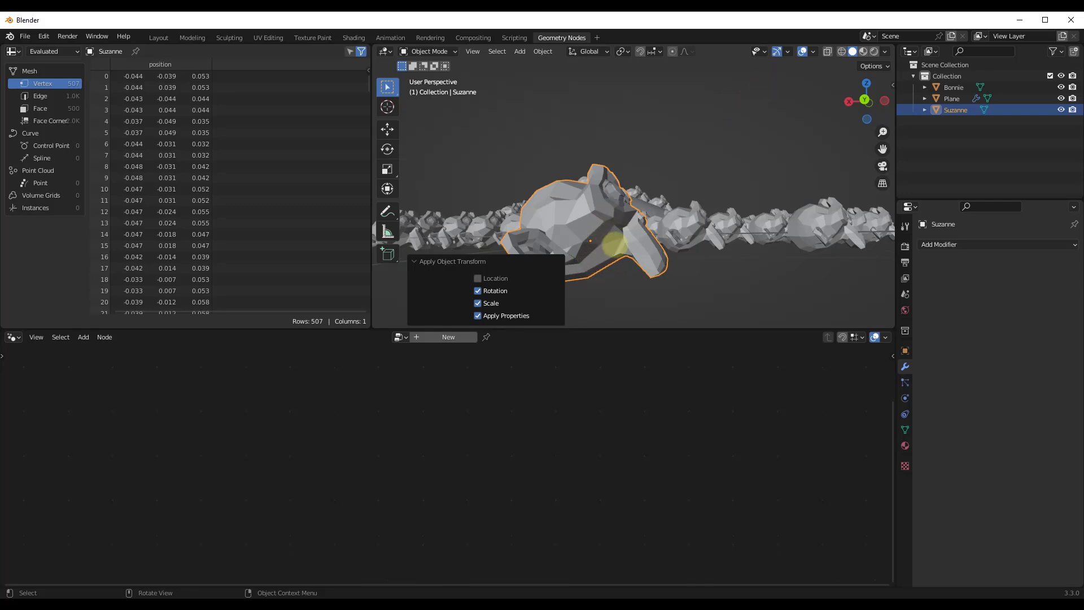
middle_click_drag(660, 215, 665, 181)
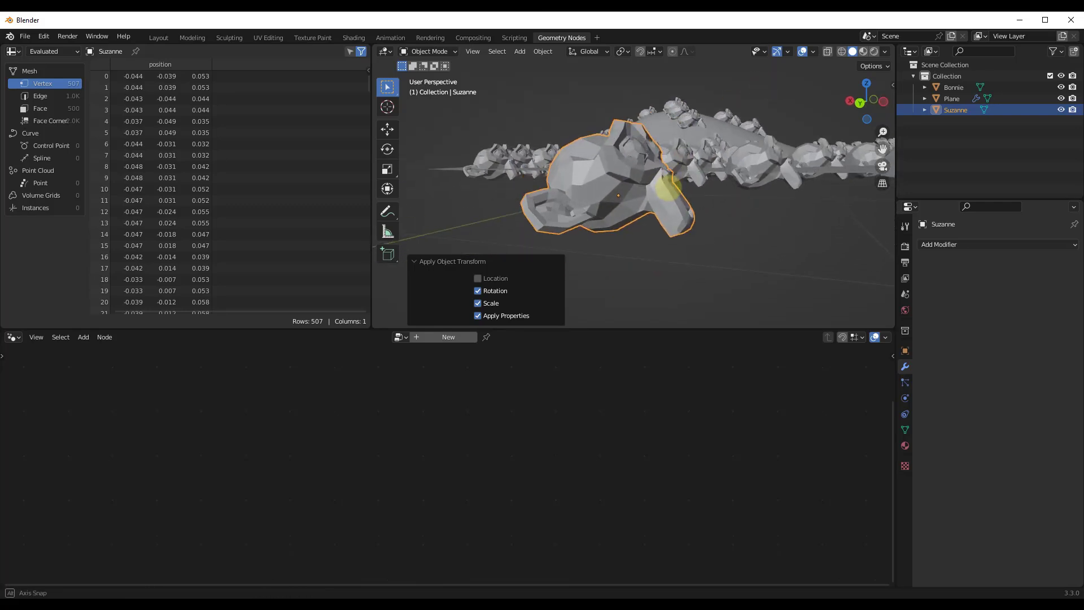
Step: Turn on Affect Only Origins and lower Suzanne's origin along Z
left_click(871, 66)
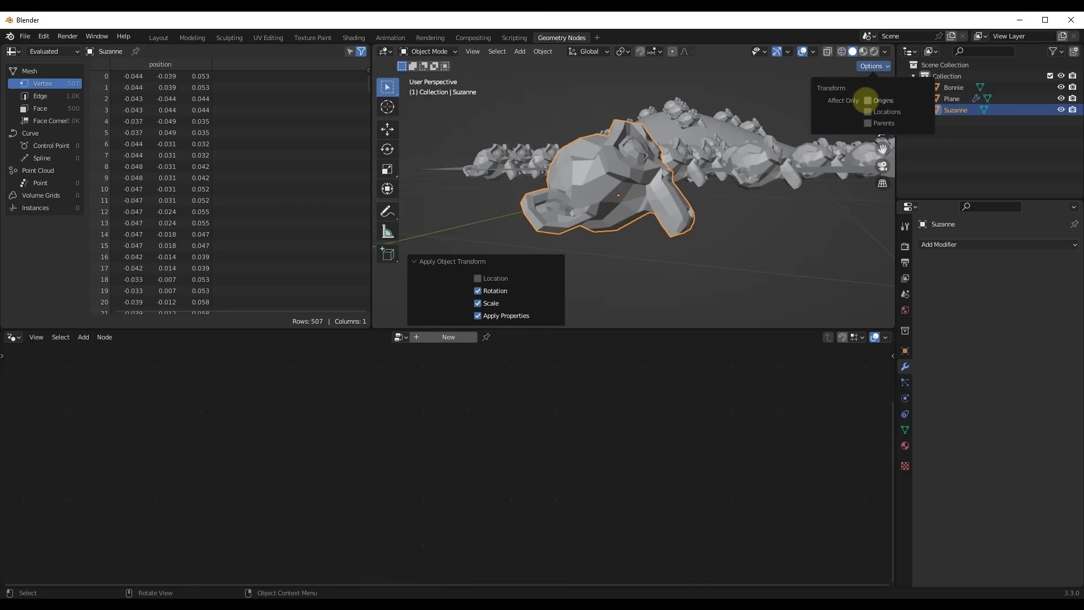
left_click(868, 100)
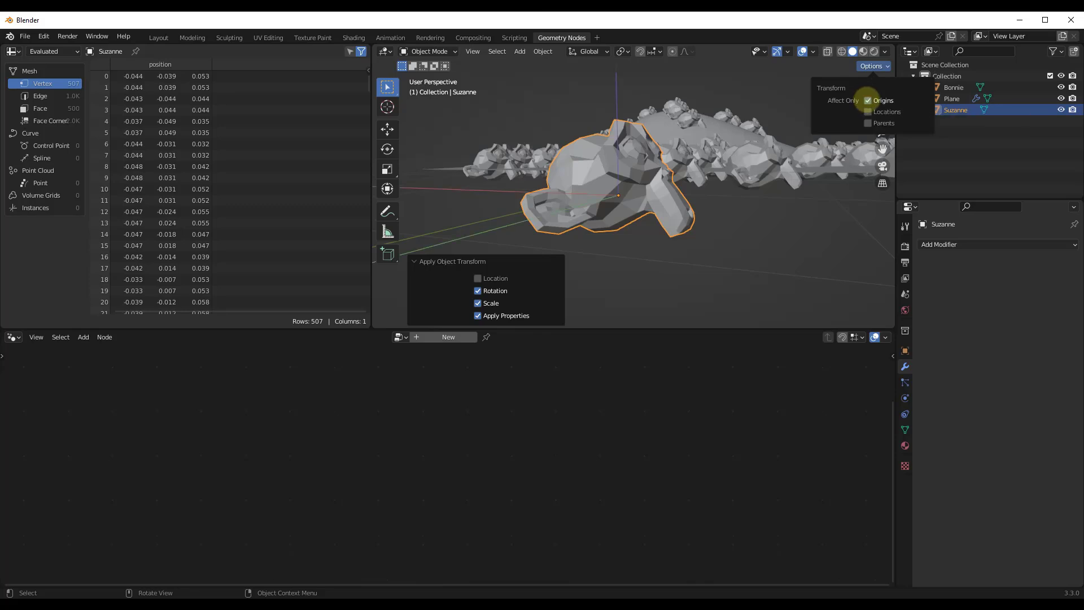
key("g")
key("z")
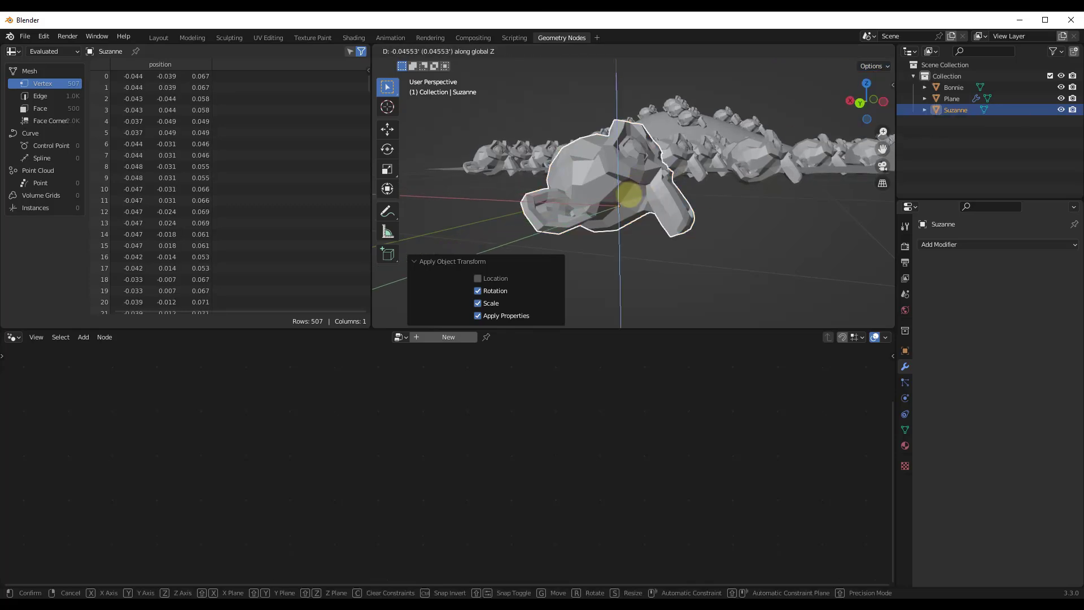
left_click(631, 213)
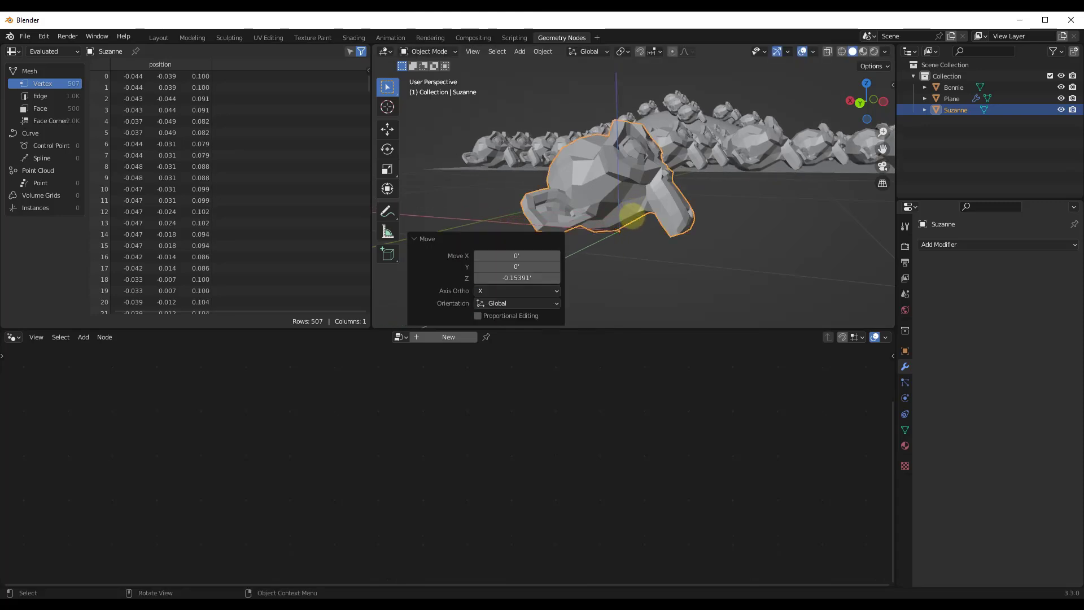
Step: In back orthographic view, shift the origin sideways to its final position
left_click(859, 103)
scroll(618, 229, "up", 4)
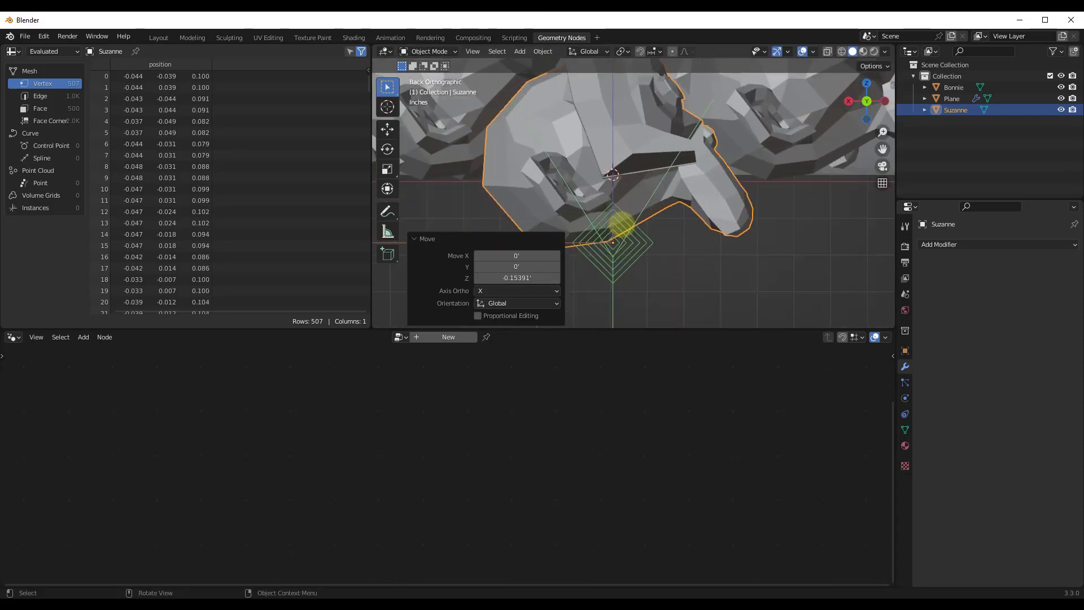
key("g")
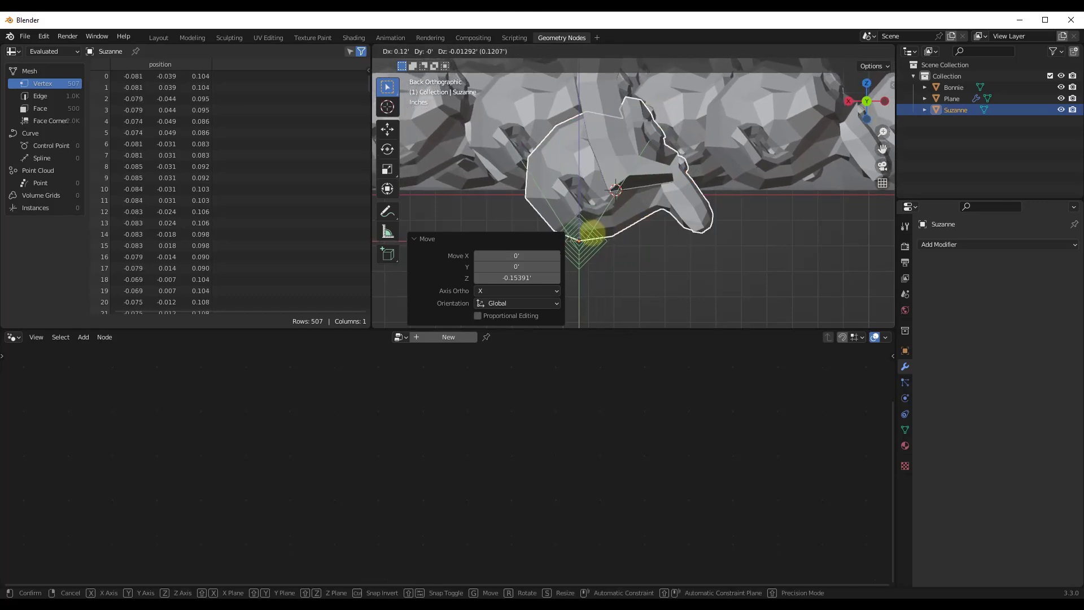
left_click(678, 233)
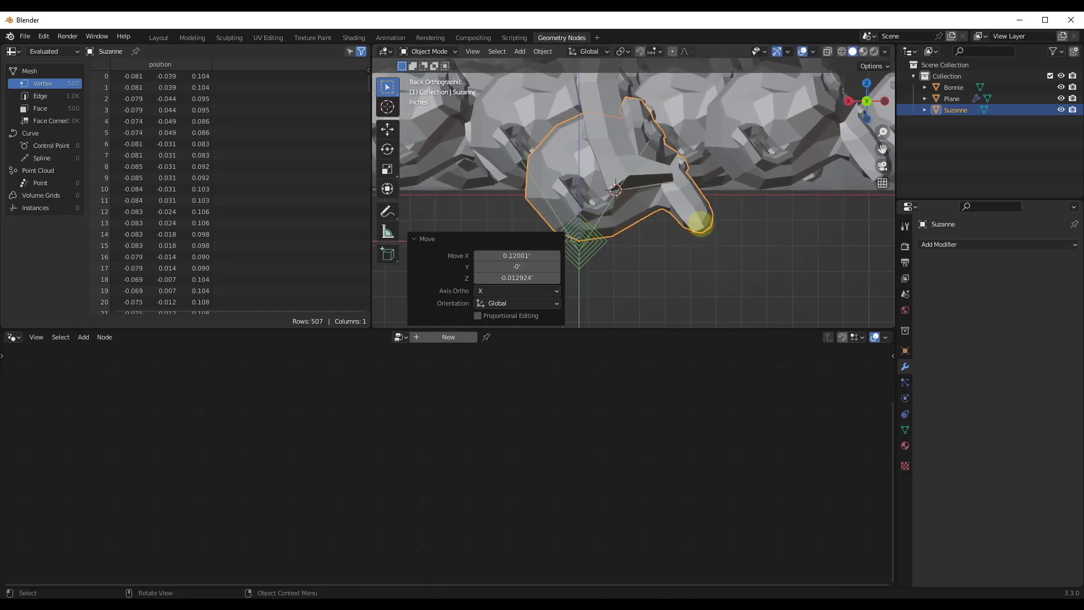
middle_click_drag(700, 222, 685, 187)
Step: Turn Affect Only Origins off again and reselect the Geometry Nodes plane
left_click(871, 66)
left_click(868, 100)
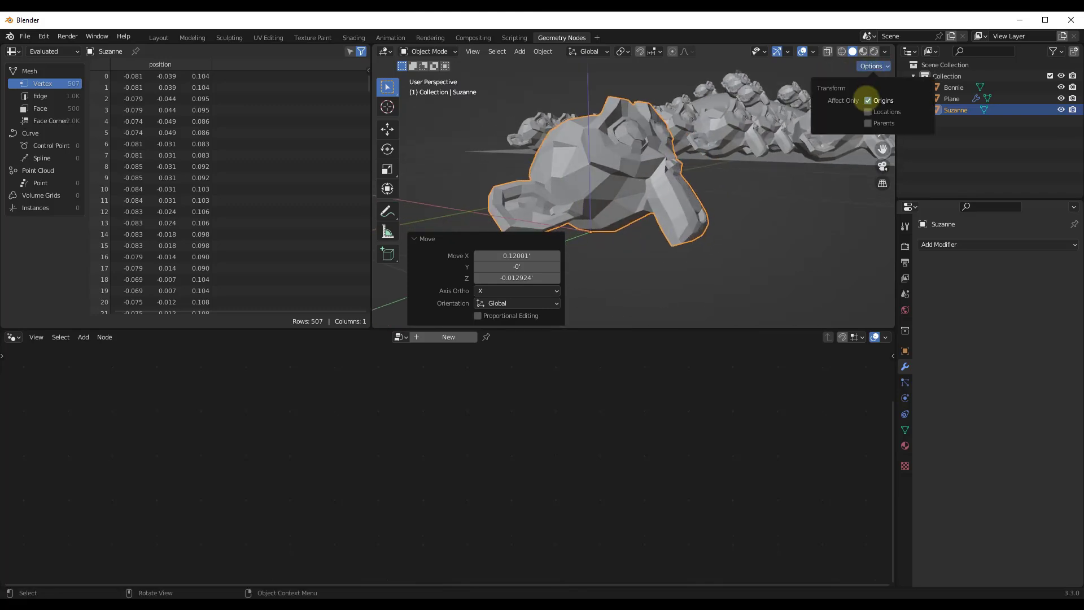
scroll(592, 175, "down", 5)
middle_click_drag(593, 175, 785, 156)
middle_click_drag(608, 161, 574, 153)
left_click(590, 155)
Step: Lower the Distribute Points on Faces density to 13.100
middle_click_drag(729, 155, 736, 122)
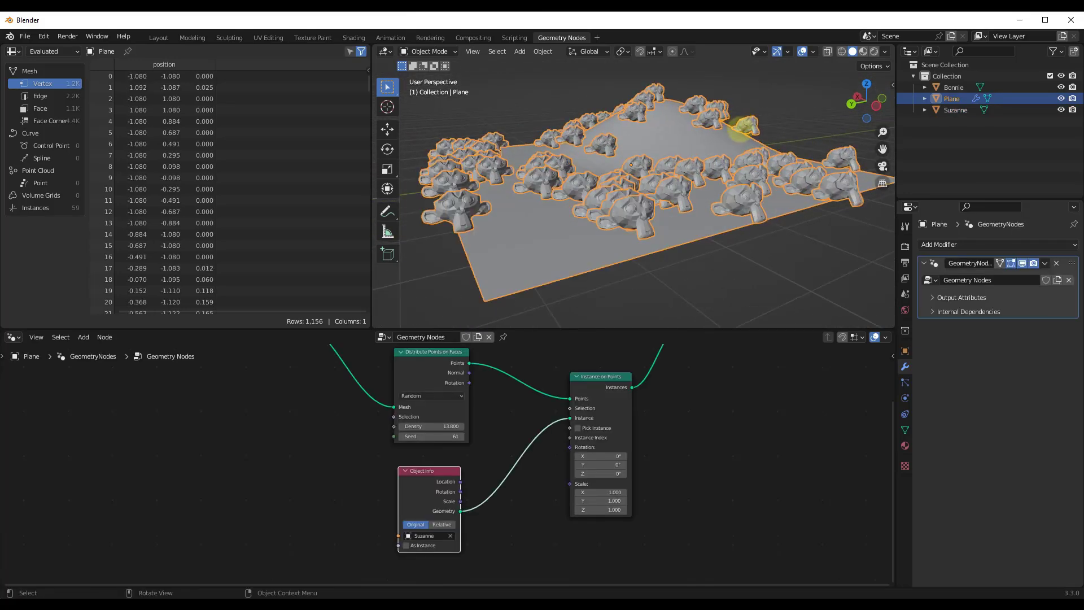
middle_click_drag(700, 155, 695, 206)
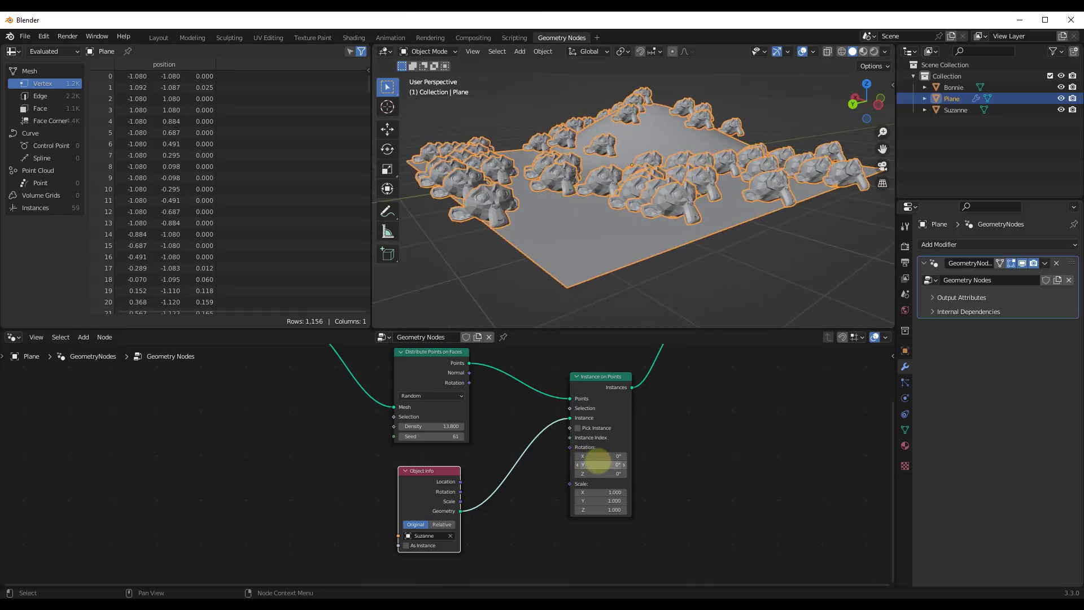
scroll(413, 364, "up", 1)
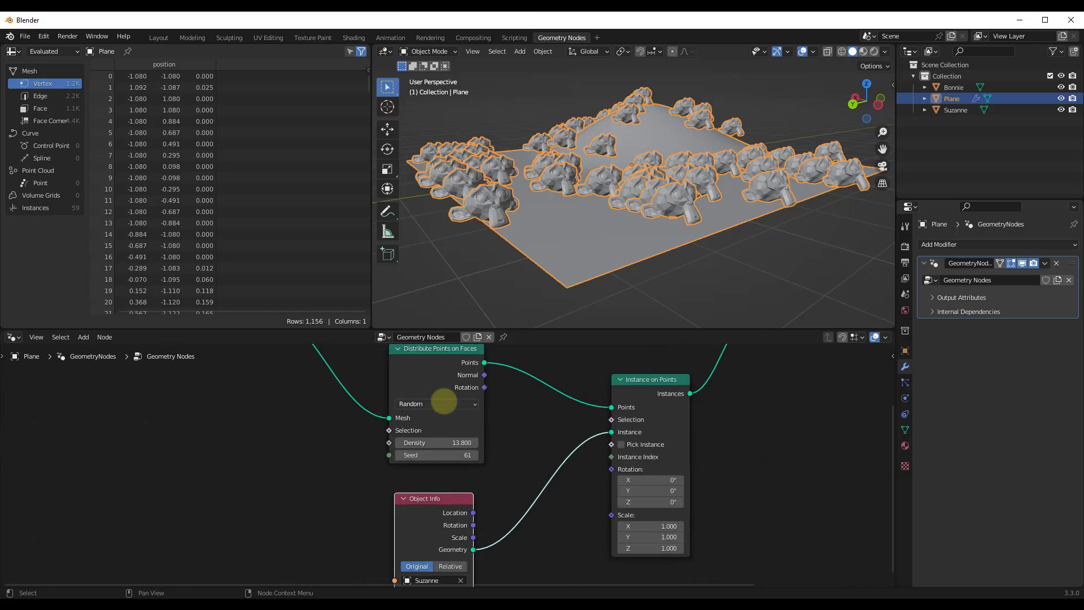
scroll(444, 401, "up", 1)
scroll(439, 364, "down", 3)
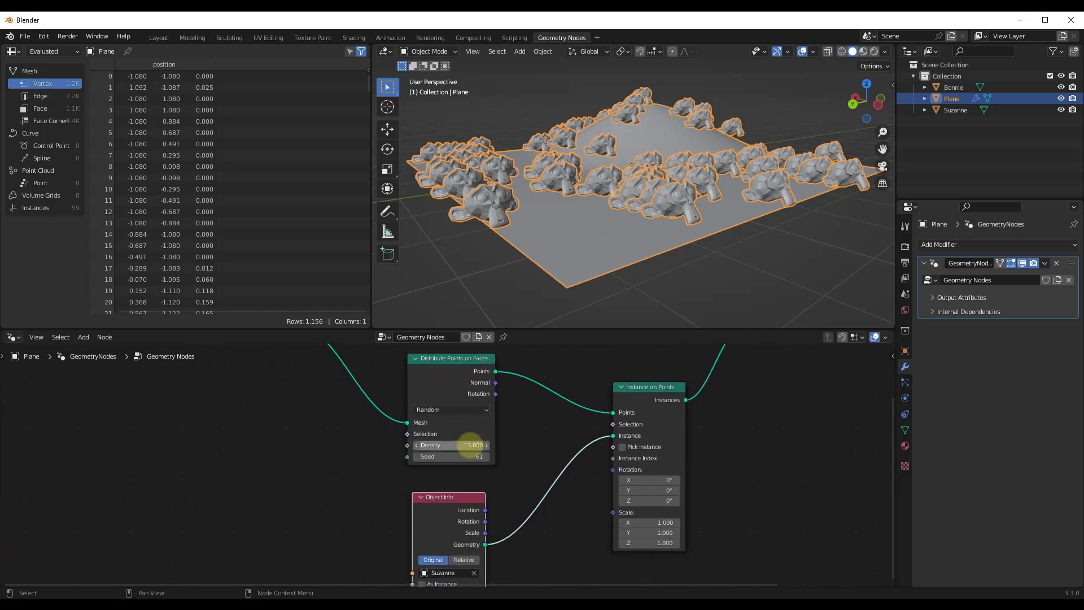
mouse_move(471, 444)
left_mouse_down()
mouse_move(431, 443)
mouse_move(489, 455)
mouse_move(447, 461)
mouse_move(516, 455)
mouse_move(460, 457)
left_mouse_up()
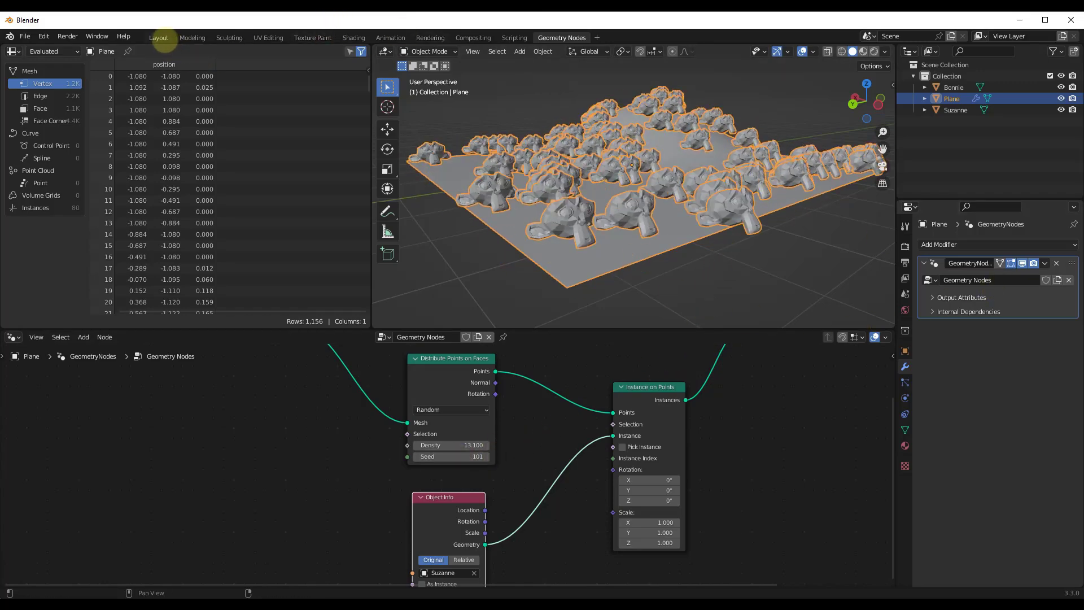
Step: Check the plane's modifier settings in Layout, then return to Geometry Nodes
left_click(160, 37)
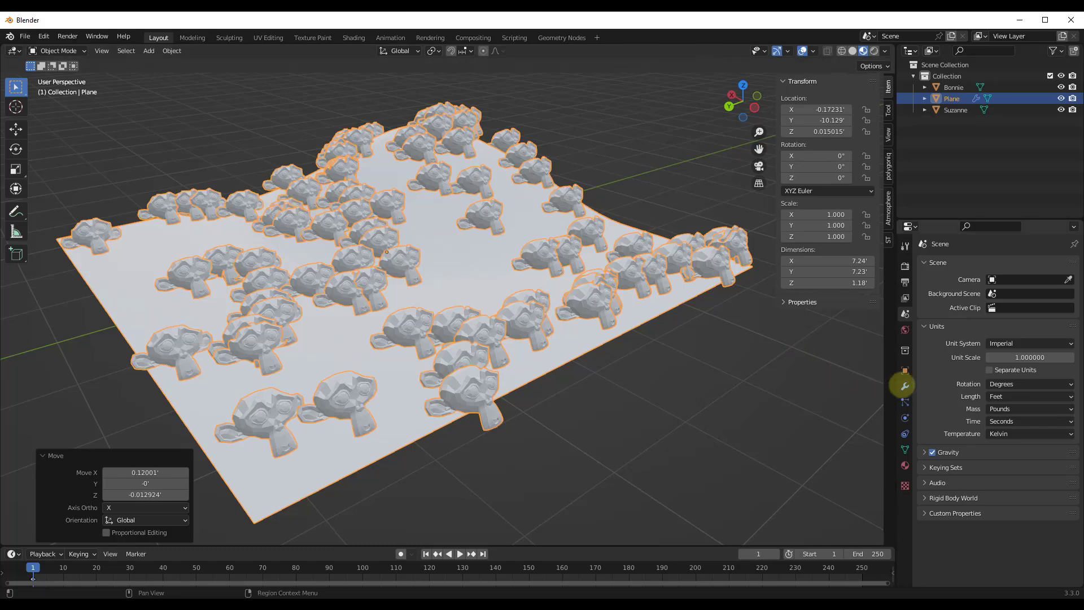
left_click(905, 387)
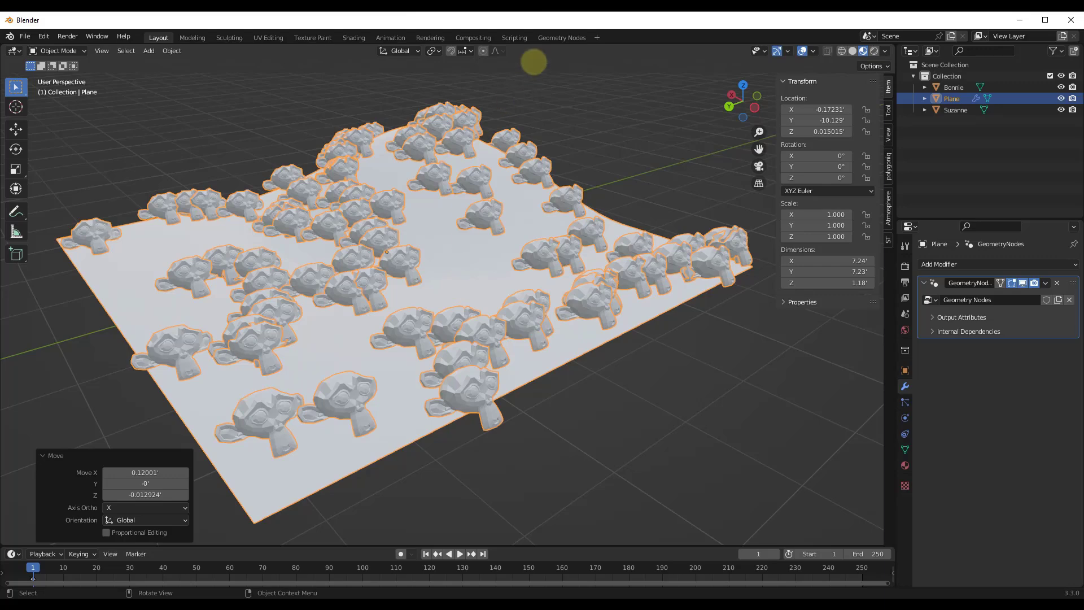
left_click(552, 37)
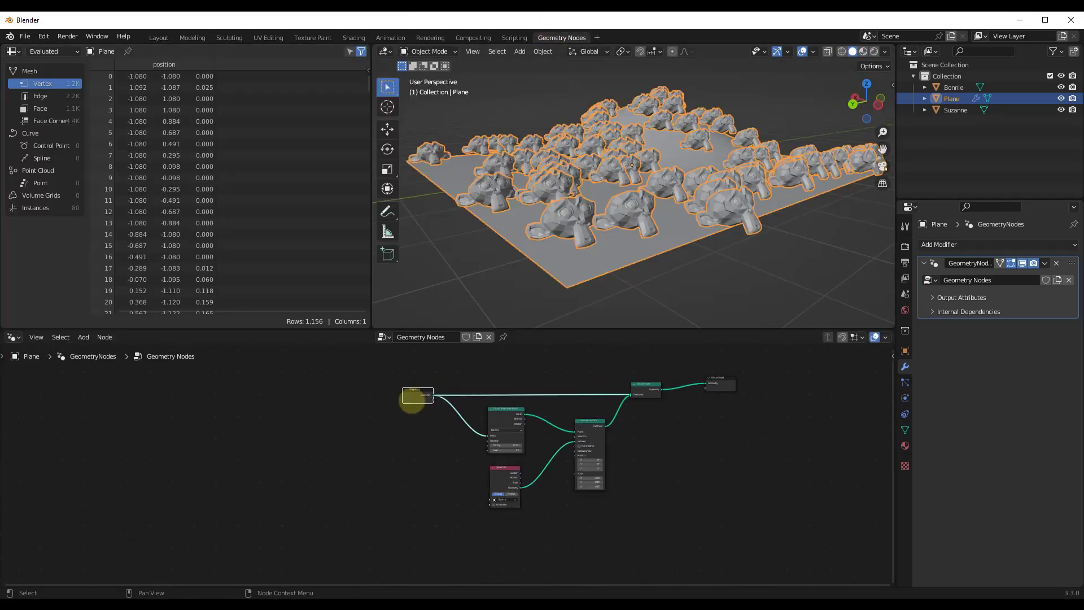
Step: Open the node sidebar's Group tab listing the Geometry input and output sockets
scroll(421, 386, "up", 5)
scroll(421, 386, "up", 3)
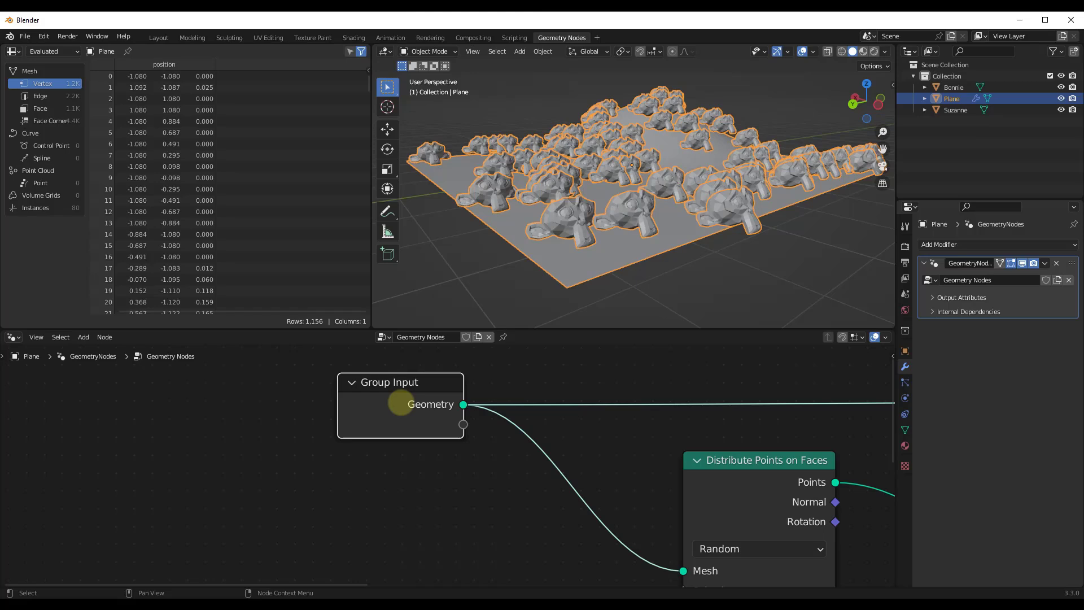
key("n")
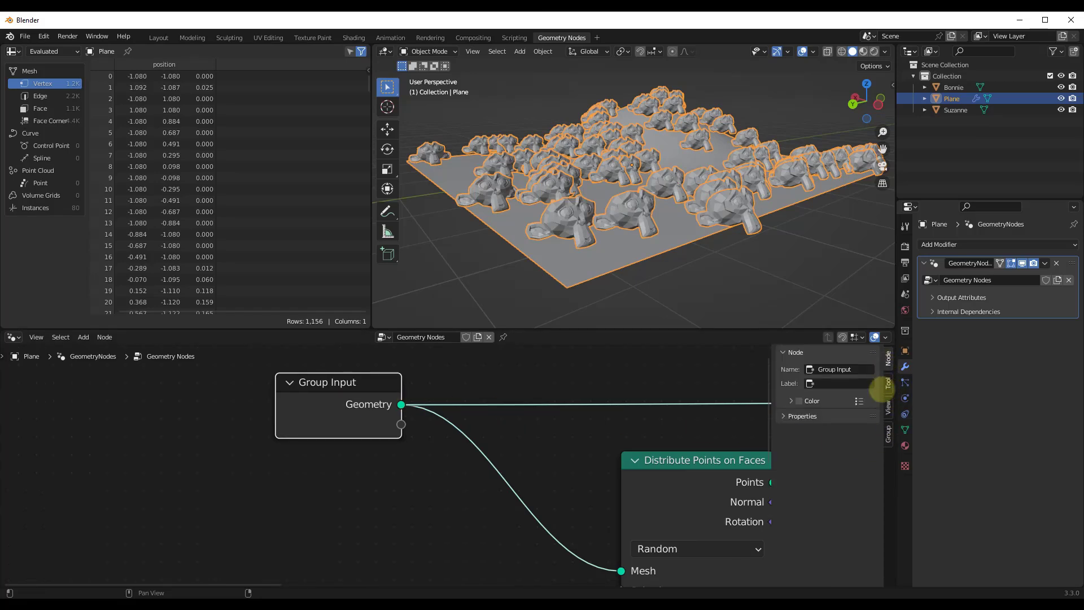
left_click(888, 435)
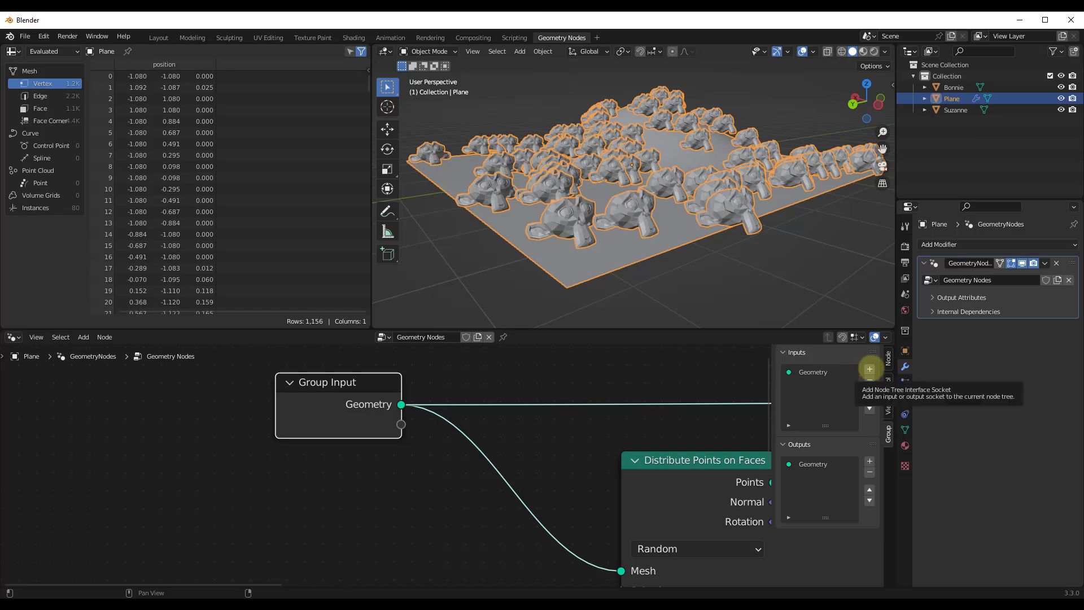
Step: Add a float group input named Density and link it to Distribute Points' Density
left_click(869, 369)
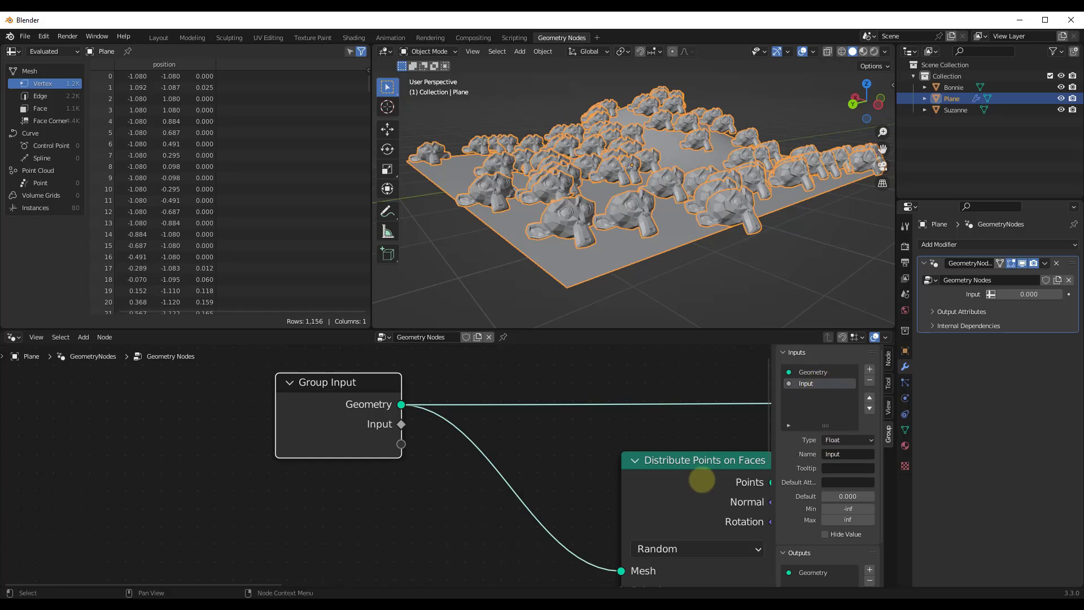
middle_click_drag(701, 481, 656, 450)
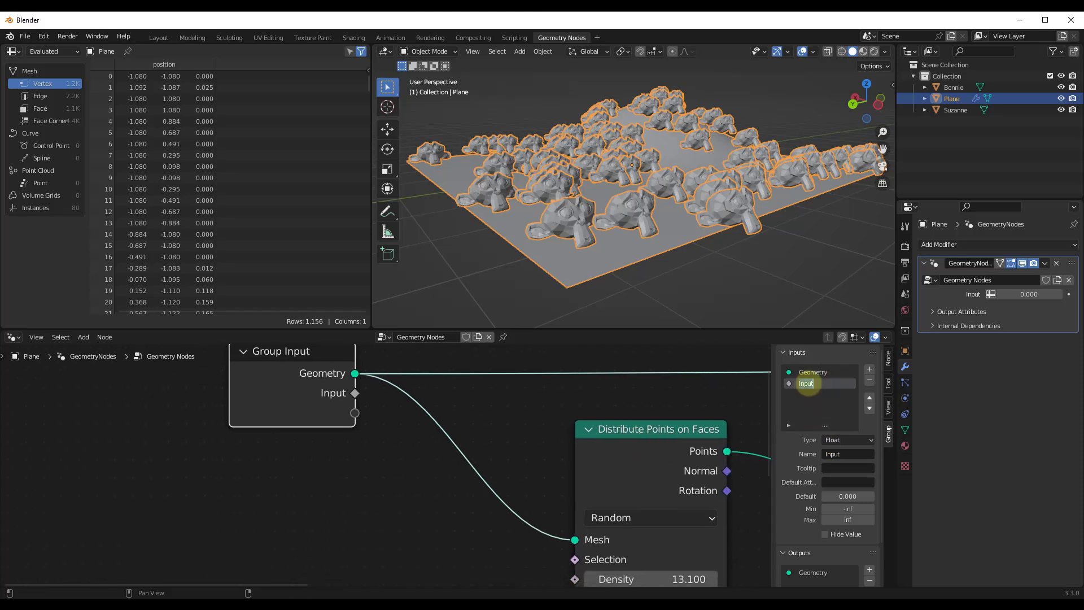
type("Density")
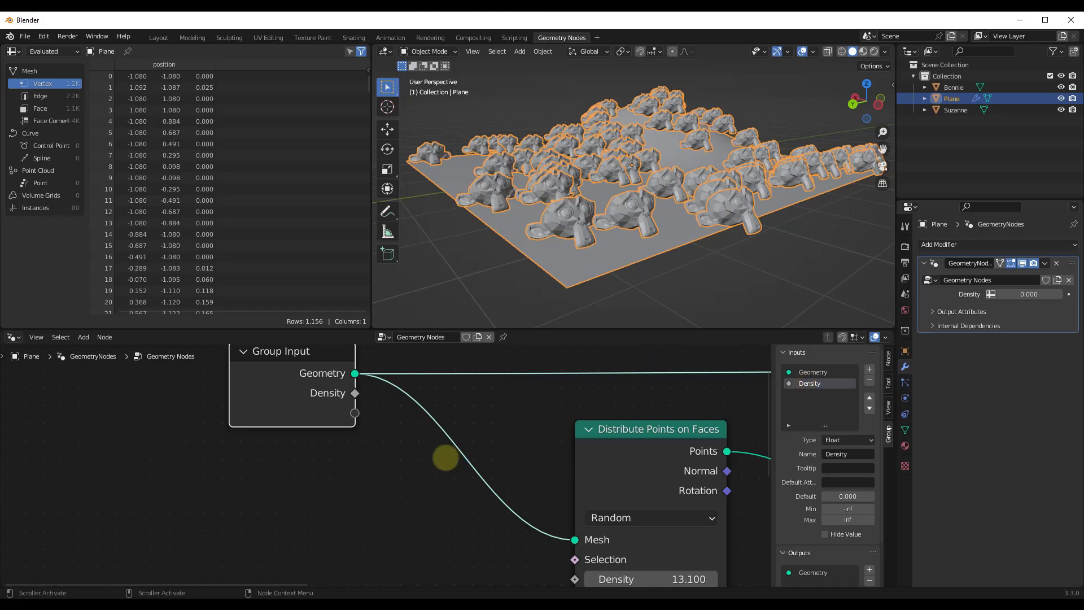
scroll(446, 456, "down", 1)
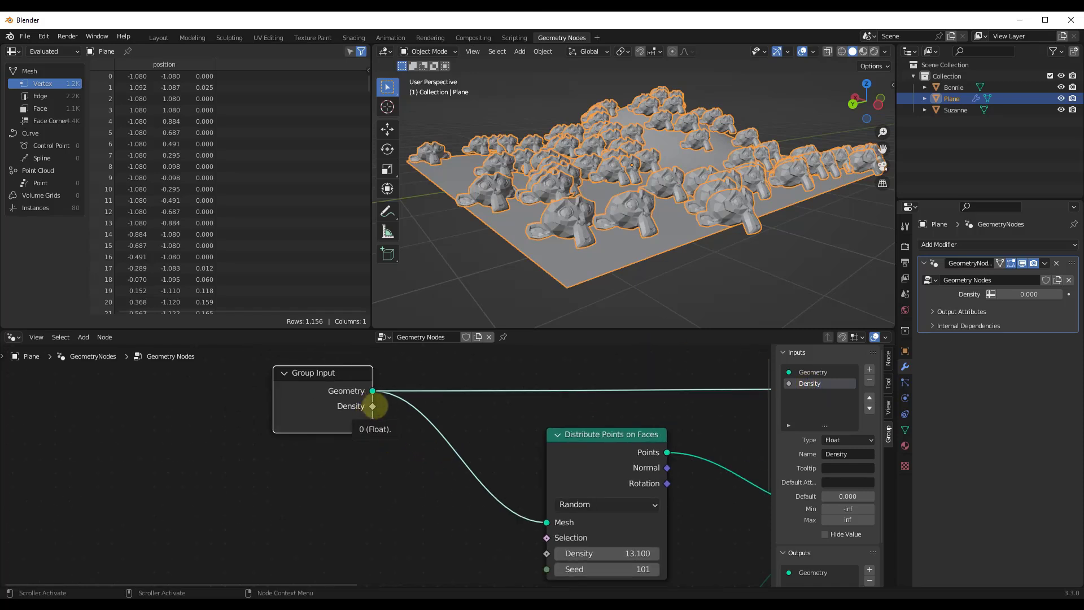
left_click_drag(373, 406, 547, 553)
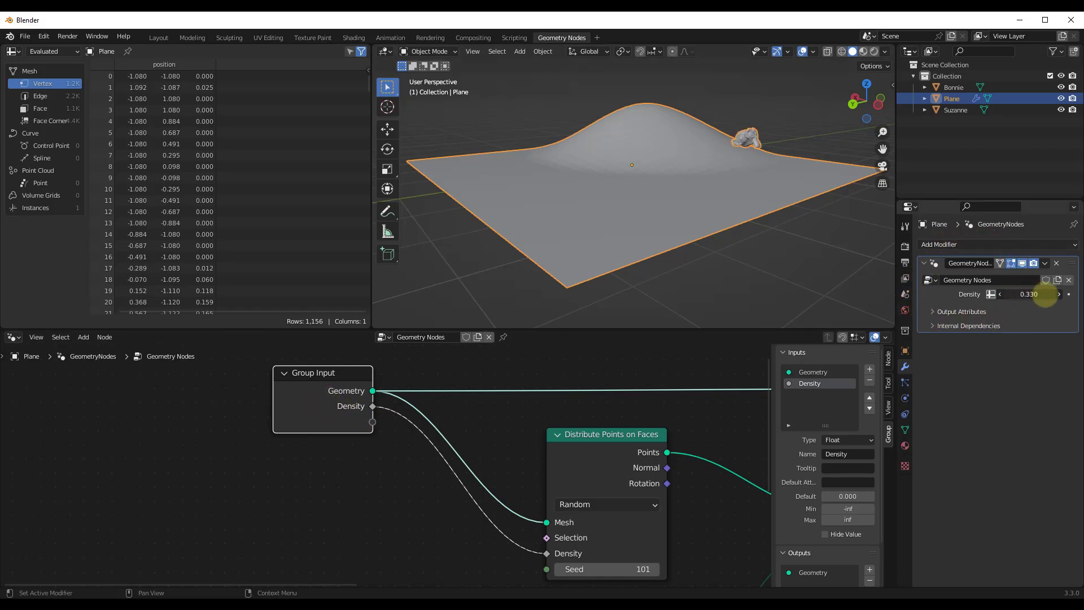
Step: Set Density to 7.920 on the modifier and add another float group input
left_click_drag(1046, 295, 203, 310)
left_click(159, 37)
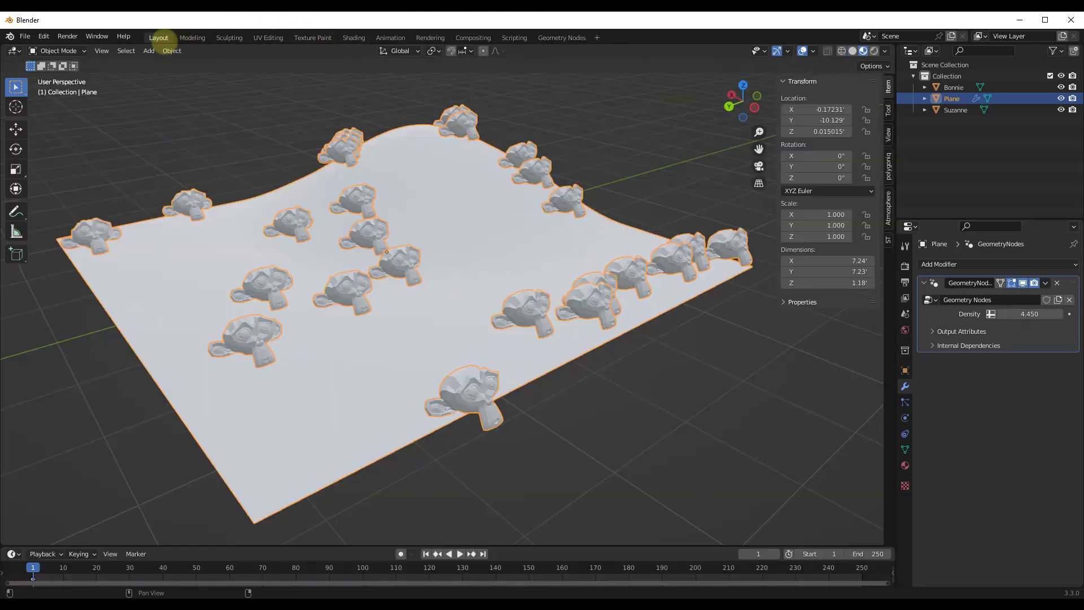
left_click_drag(1058, 314, 1020, 311)
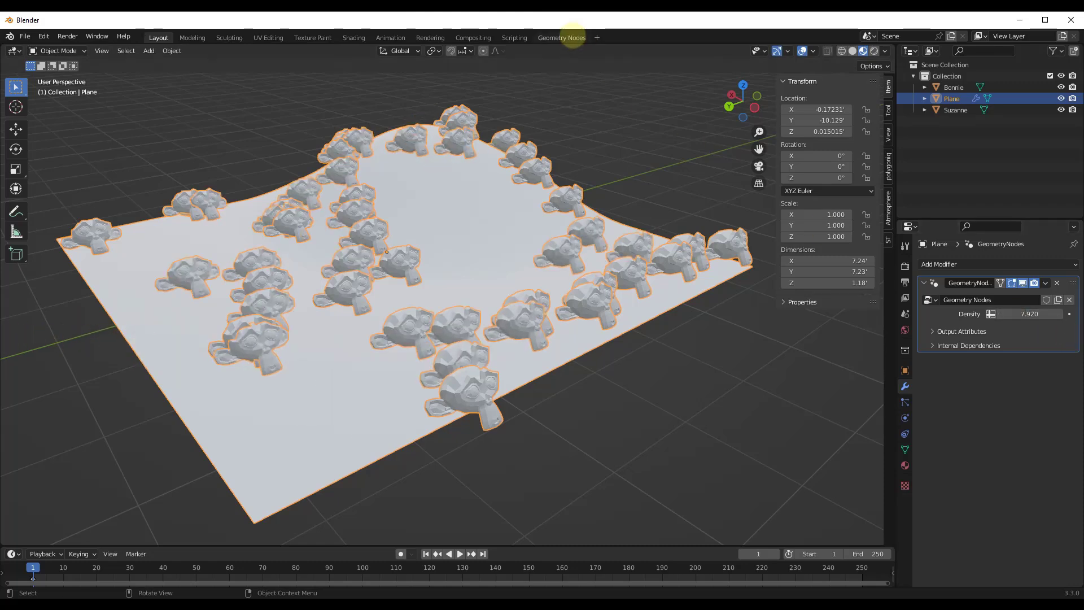
left_click(574, 36)
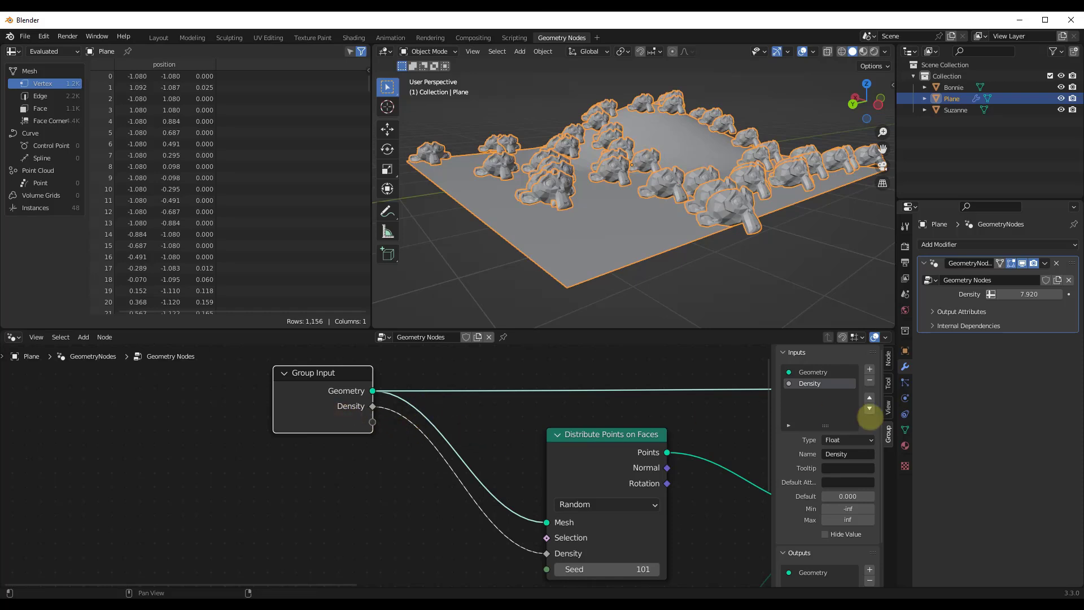
left_click(870, 369)
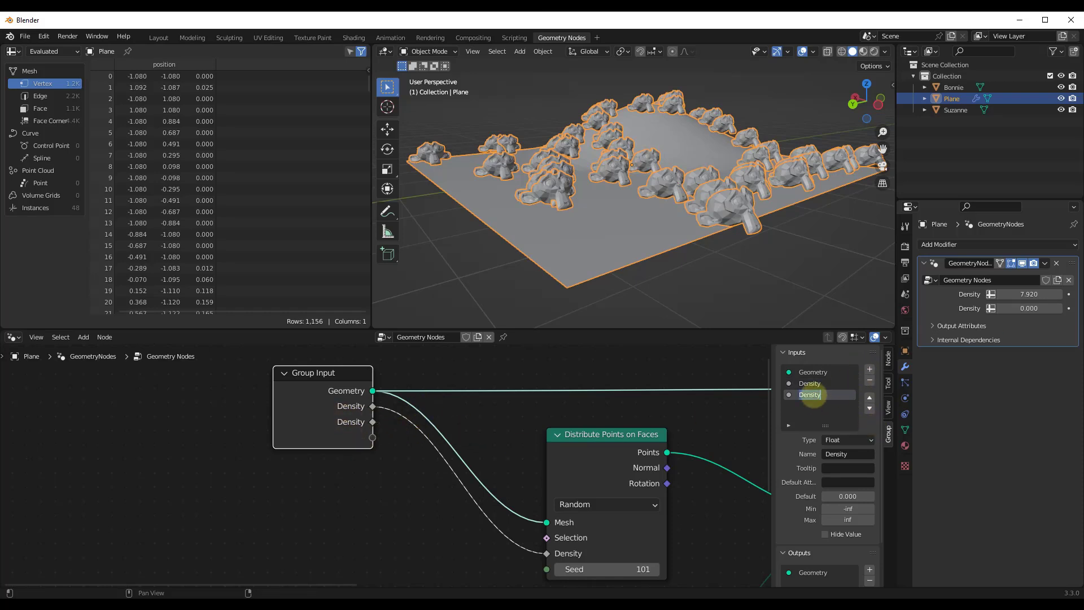
type("Density")
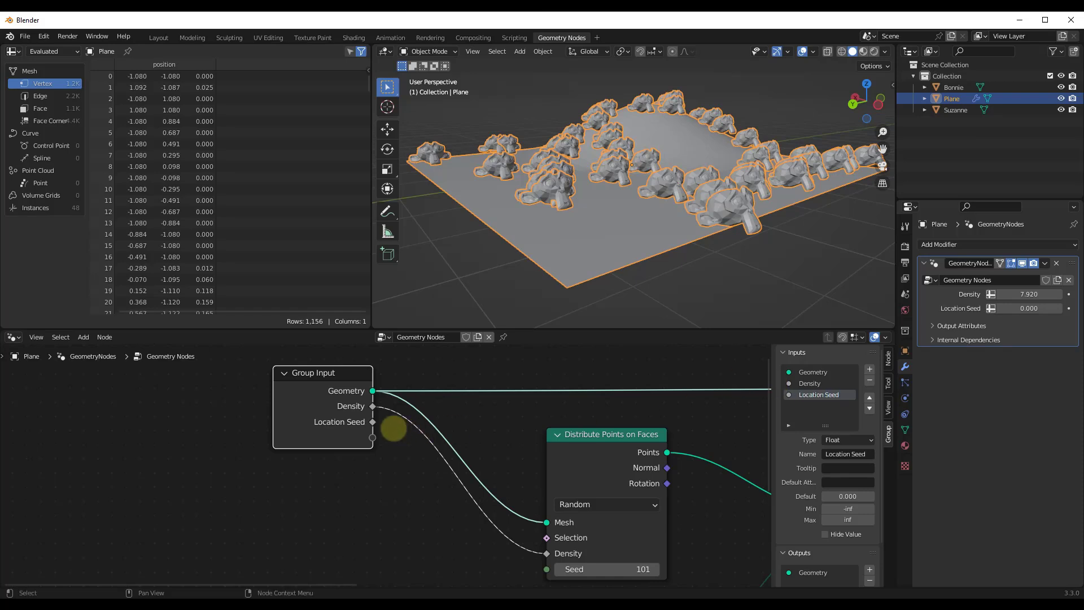
Step: Link Location Seed to the scatter Seed and set it to 3.930 on the modifier
left_click_drag(373, 422, 544, 511)
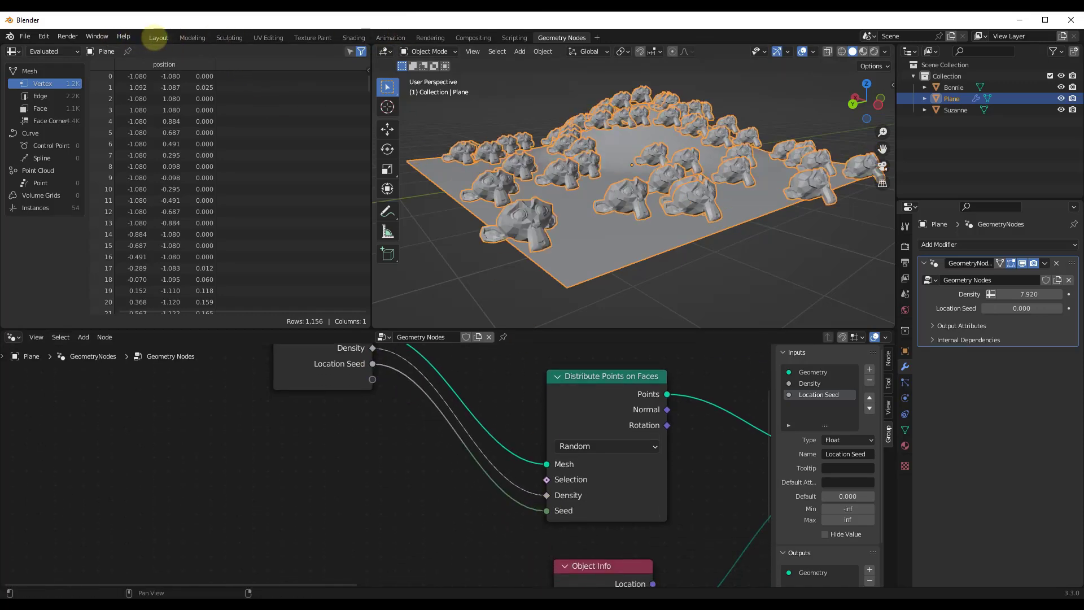
left_click(158, 37)
left_click_drag(1017, 328, 169, 338)
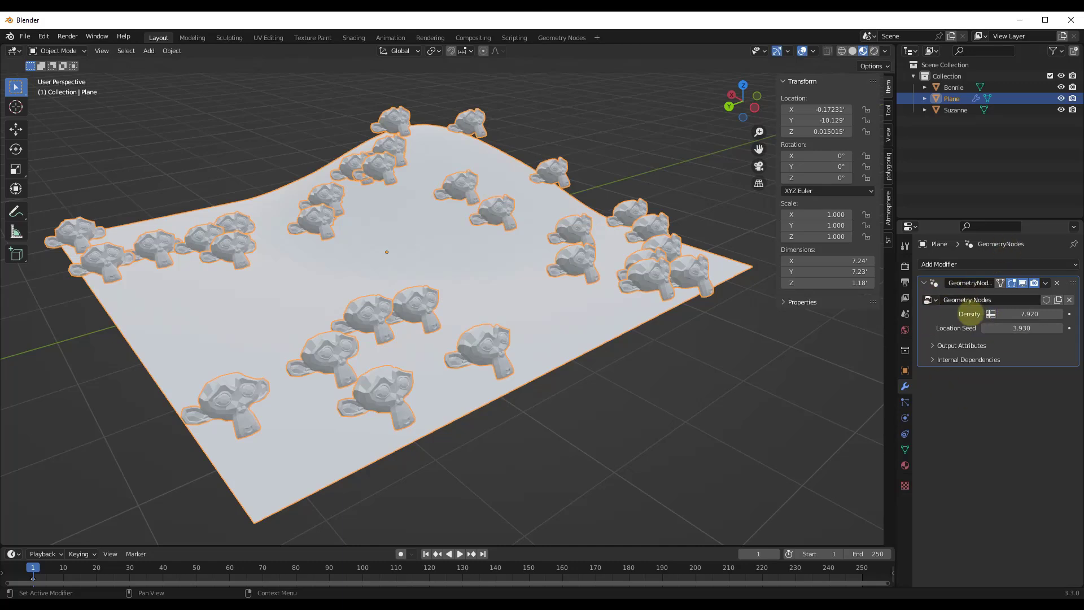
left_click(559, 38)
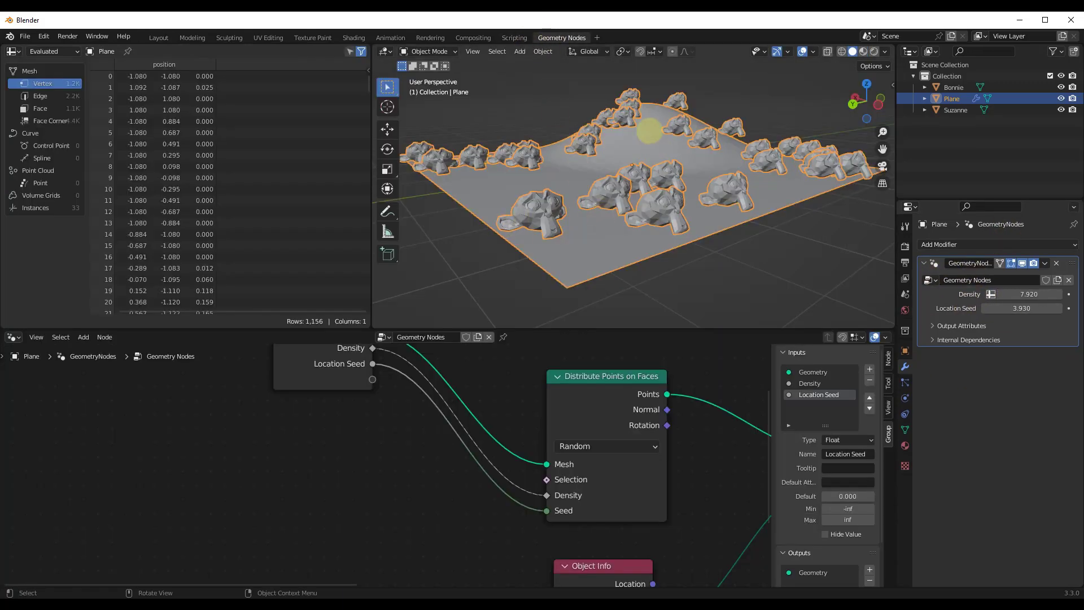
Step: Move the Group Input node fully into view in the node editor
middle_click_drag(633, 197, 542, 199)
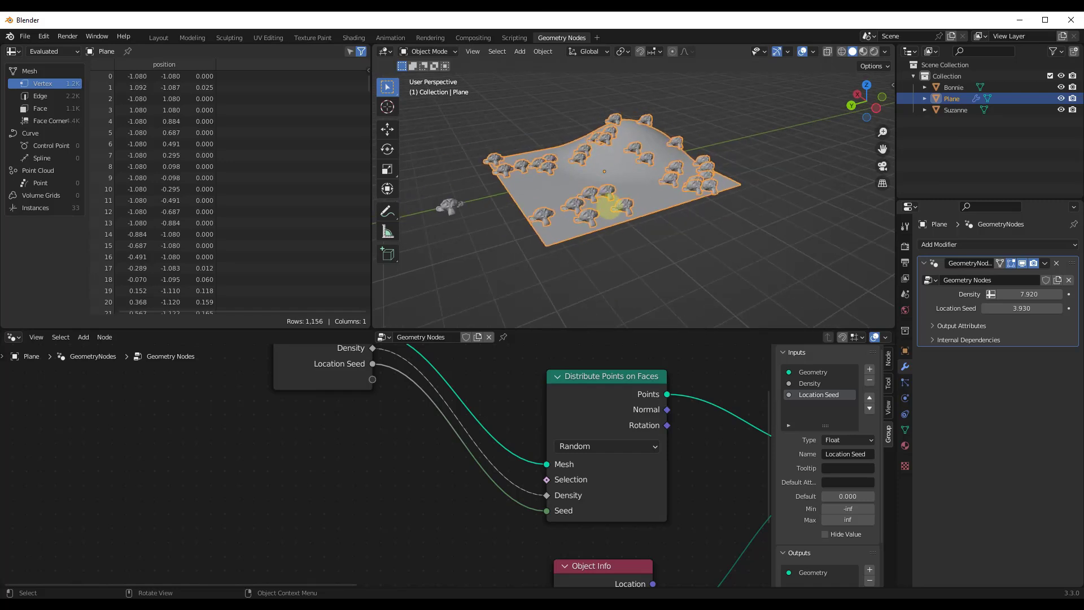
scroll(602, 184, "up", 2)
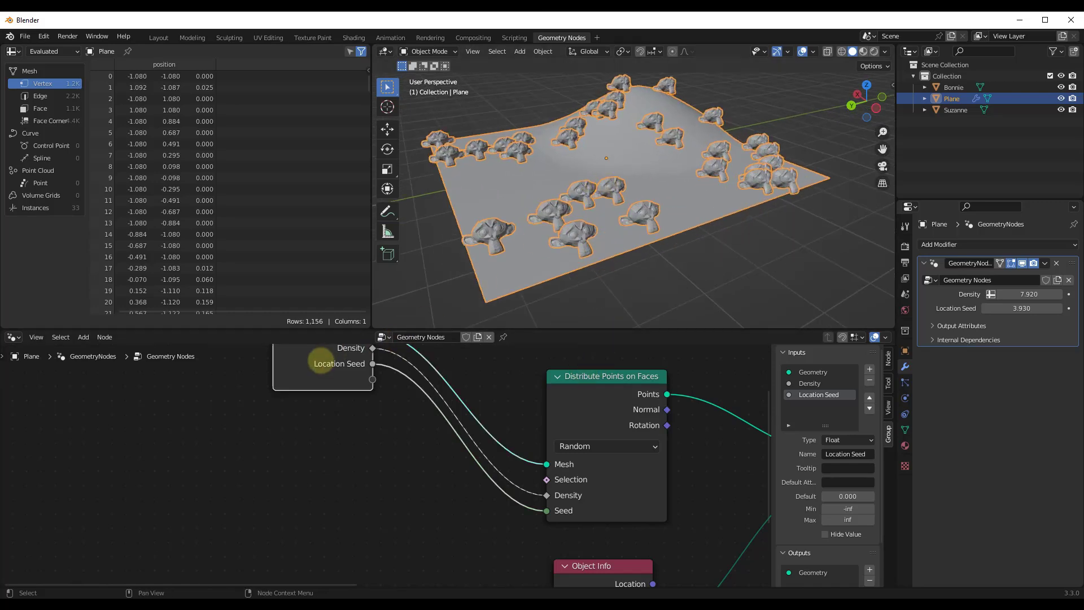
left_click_drag(324, 359, 178, 415)
mouse_move(573, 229)
middle_mouse_down()
mouse_move(638, 204)
mouse_move(574, 215)
middle_mouse_up()
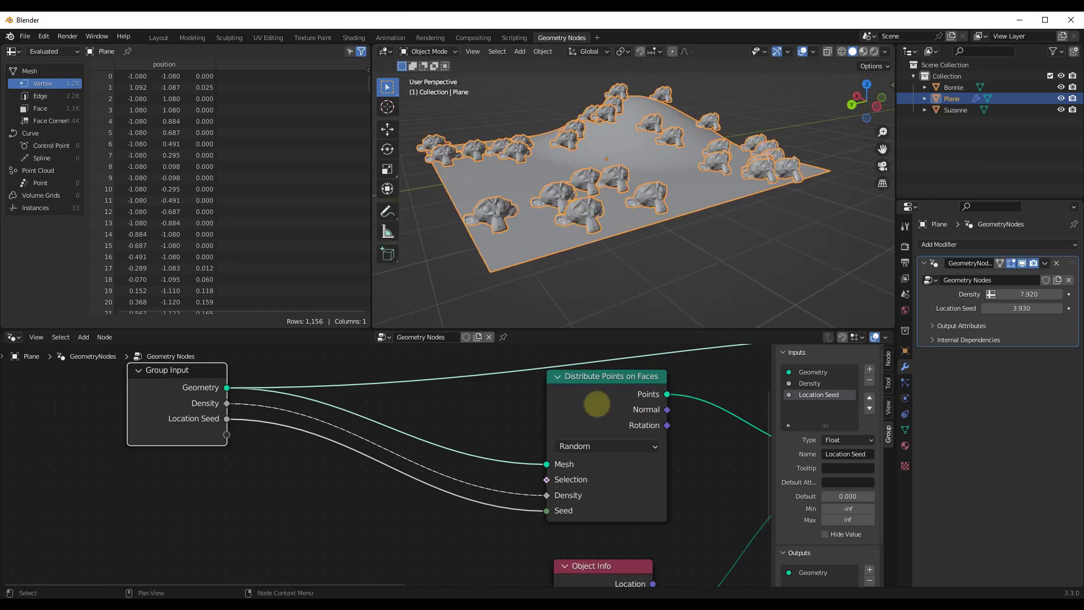
scroll(632, 406, "down", 3)
scroll(515, 392, "down", 2)
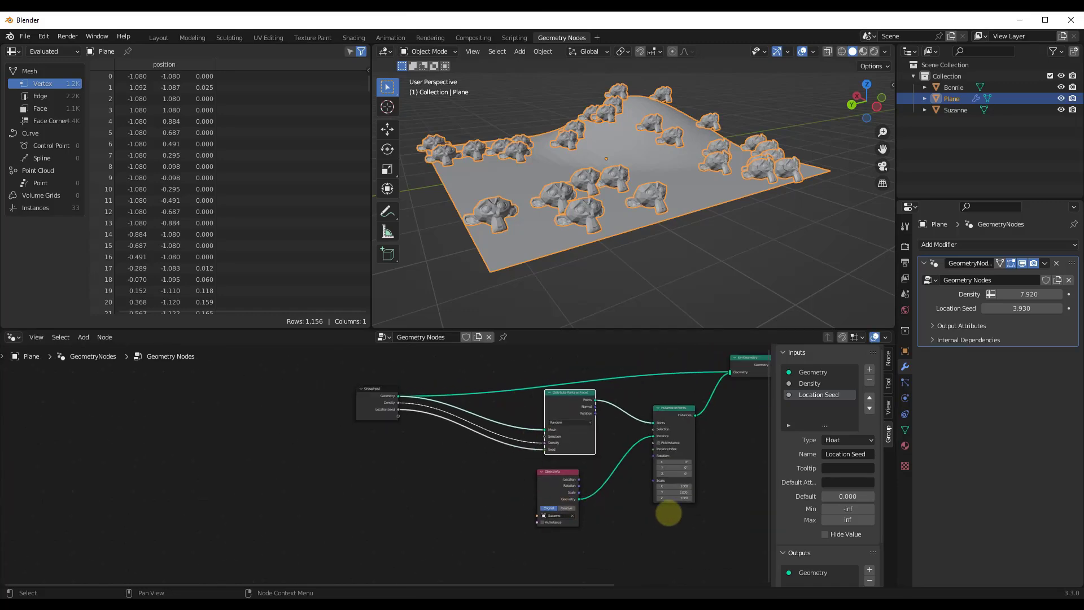
Step: Reset the Instance on Points X scale to 1.000 and nudge the Object Info node lower
scroll(706, 478, "up", 6)
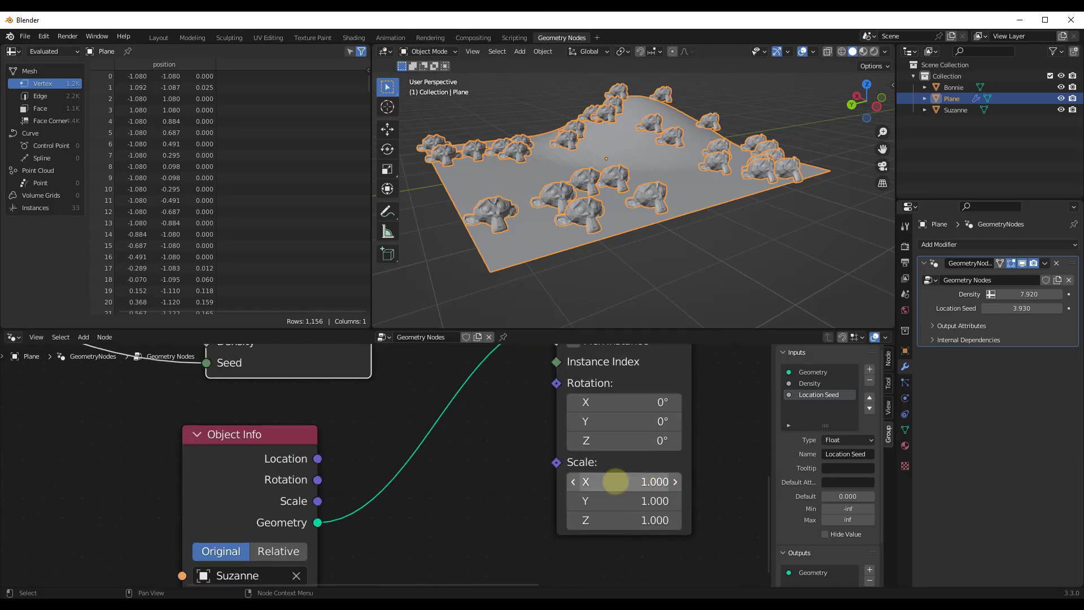
mouse_move(616, 481)
left_mouse_down()
mouse_move(659, 479)
mouse_move(630, 484)
left_mouse_up()
left_click(631, 484)
type("1")
key("Return")
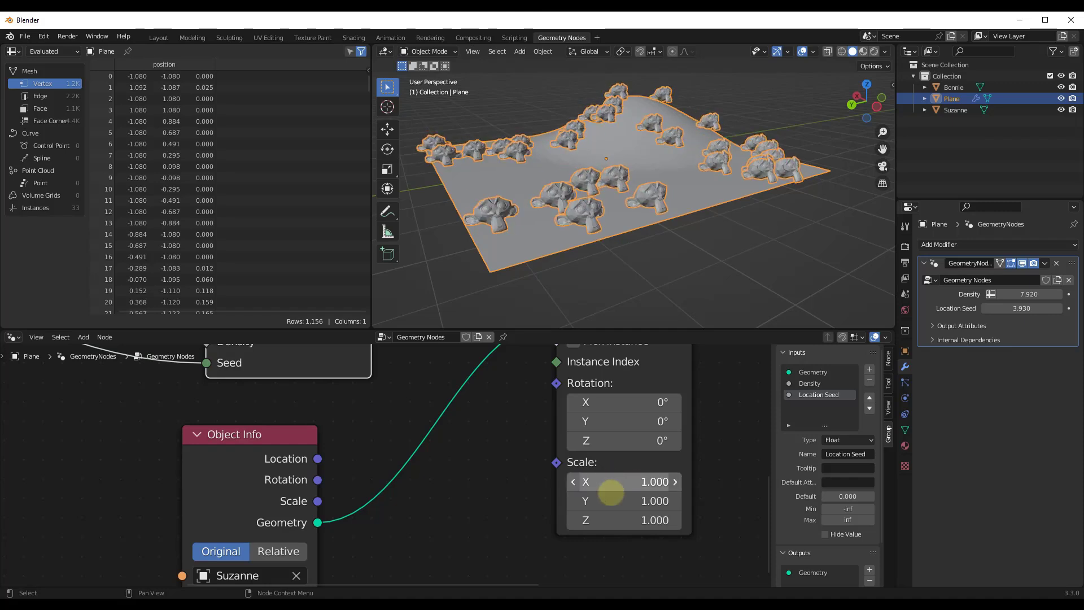
scroll(611, 493, "down", 3)
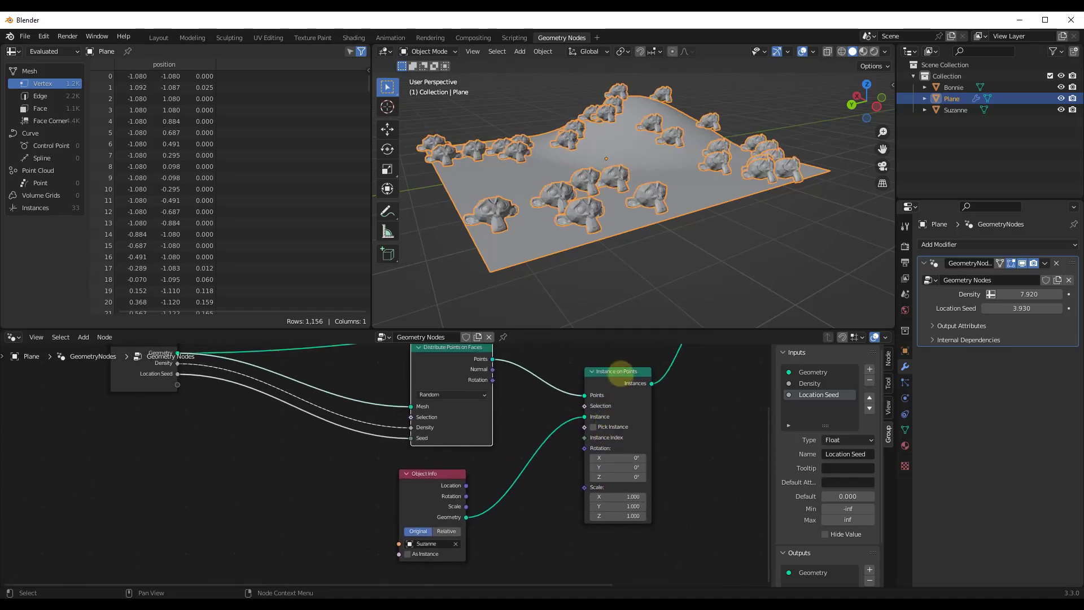
left_click_drag(434, 474, 451, 490)
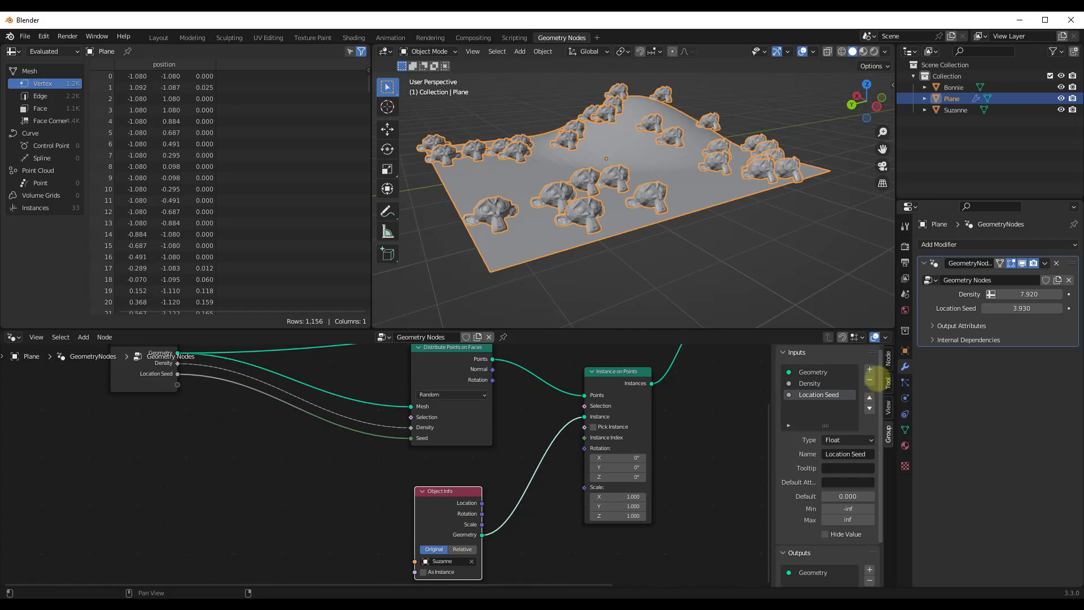
Step: Add a group input named Scale and shift the Group Input node left
left_click(869, 370)
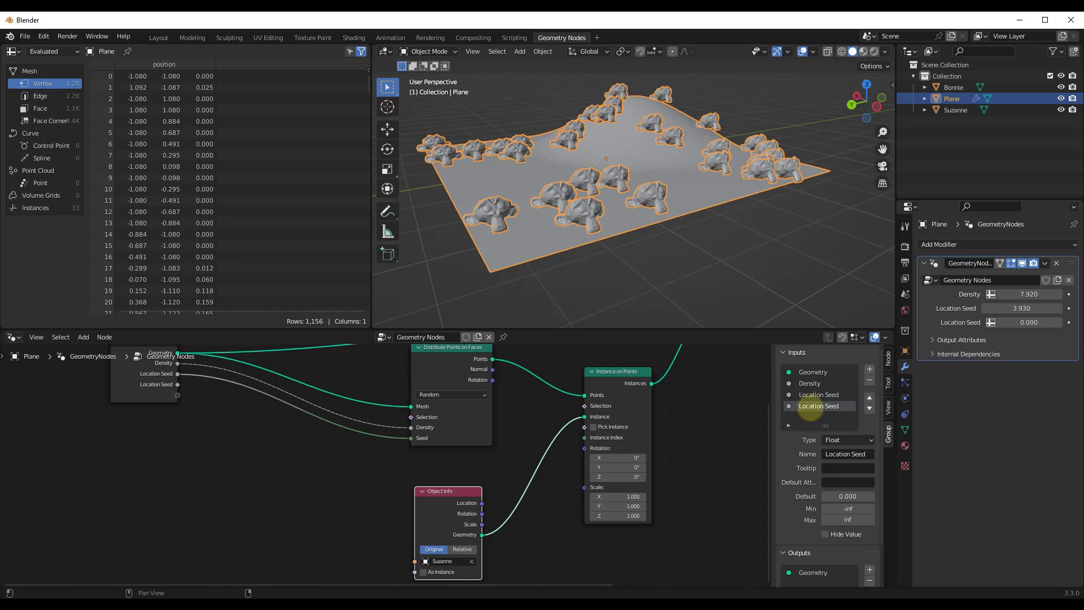
double_click(810, 406)
type("Scale")
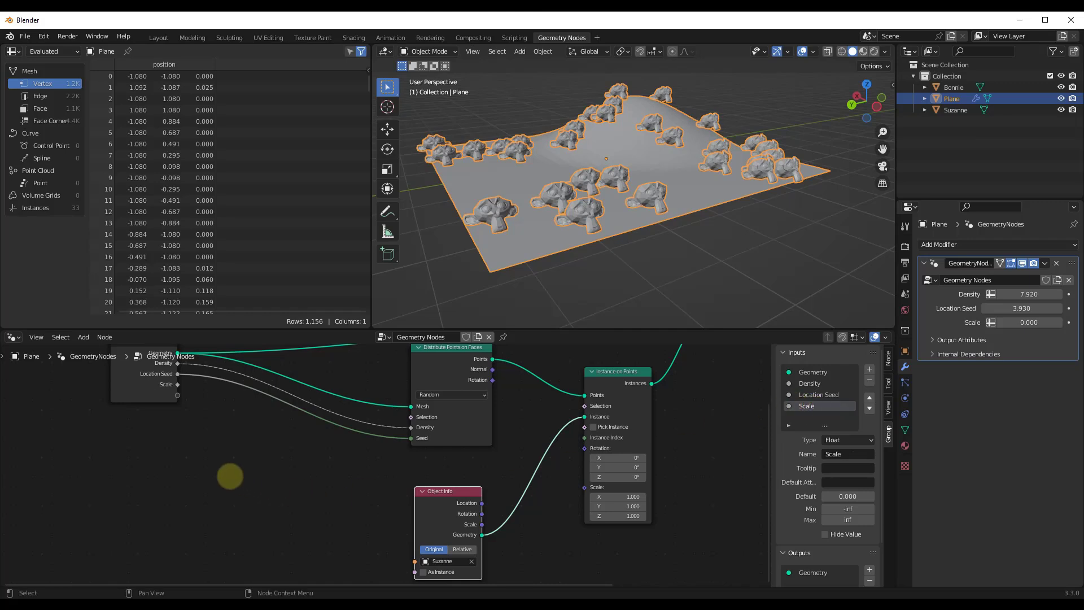
left_click_drag(155, 384, 119, 396)
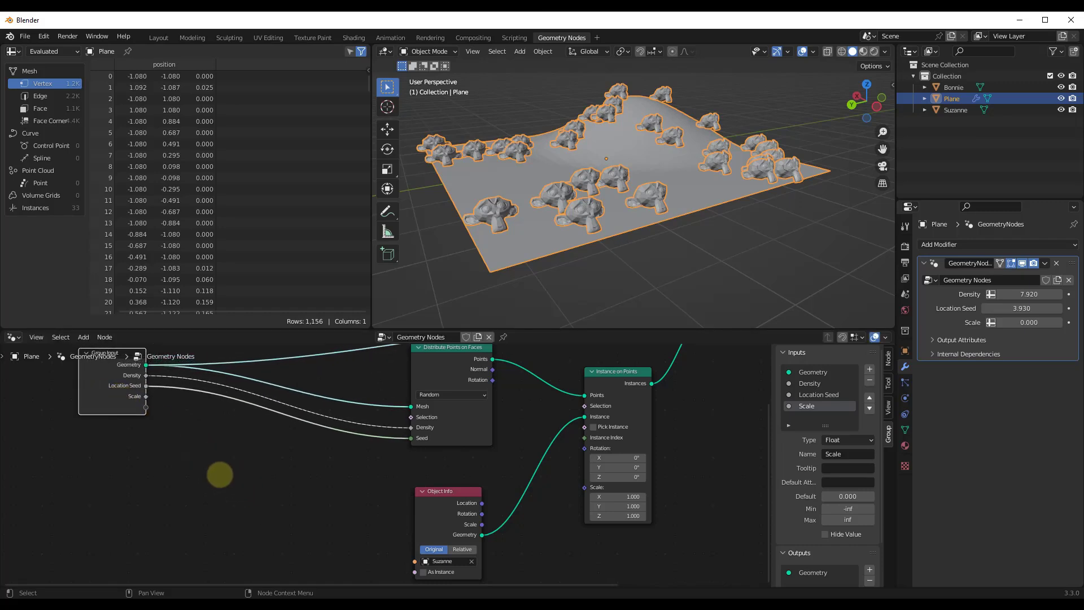
Step: Add a Random Value node below the Group Input node
key("shift+a")
left_click(205, 348)
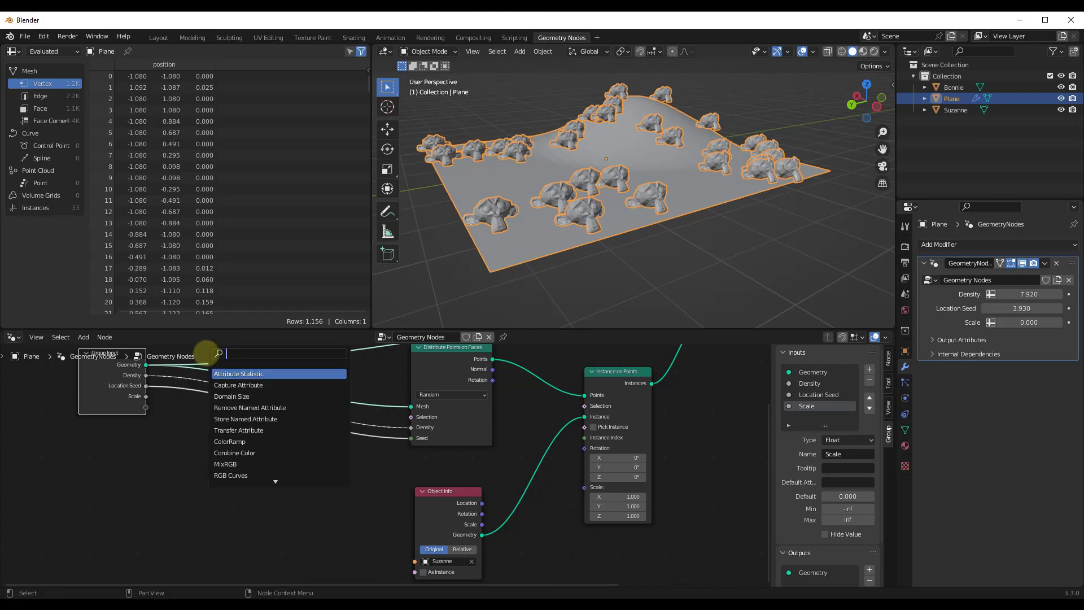
type("random")
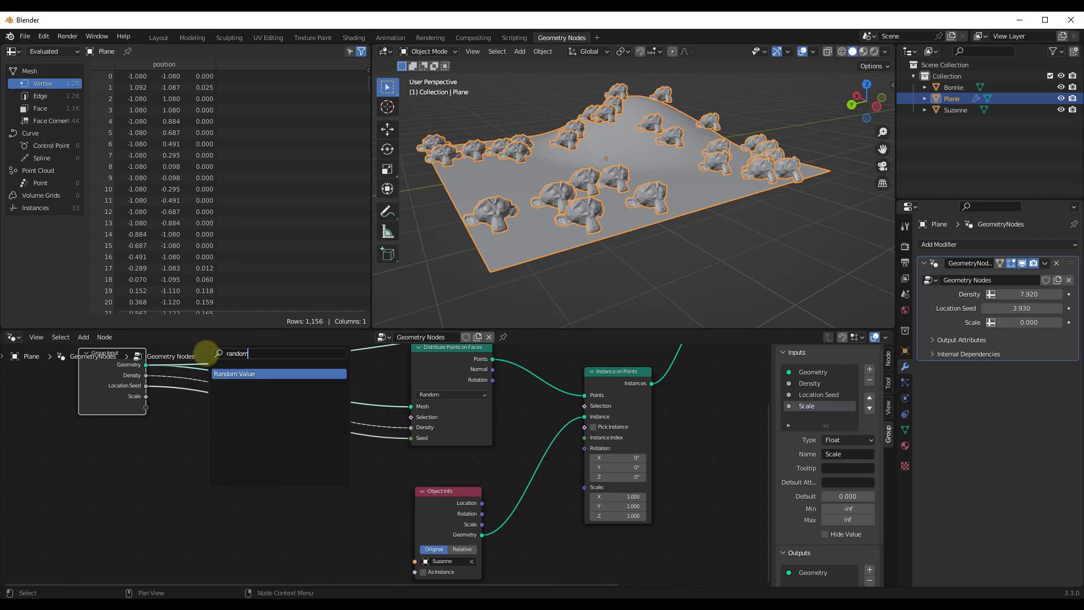
key("Return")
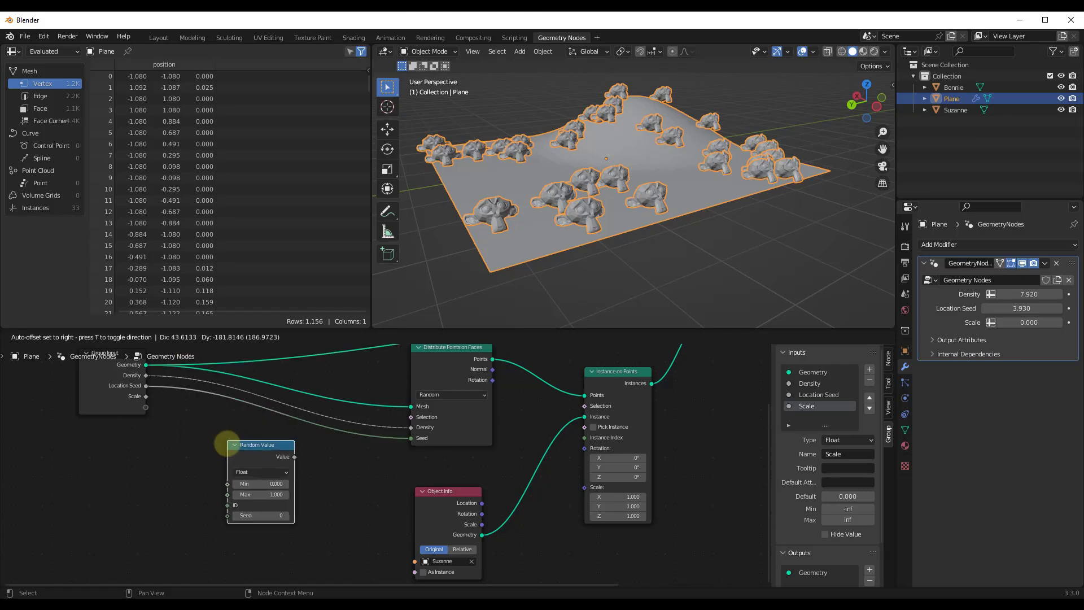
left_click(228, 444)
left_click_drag(248, 454, 249, 448)
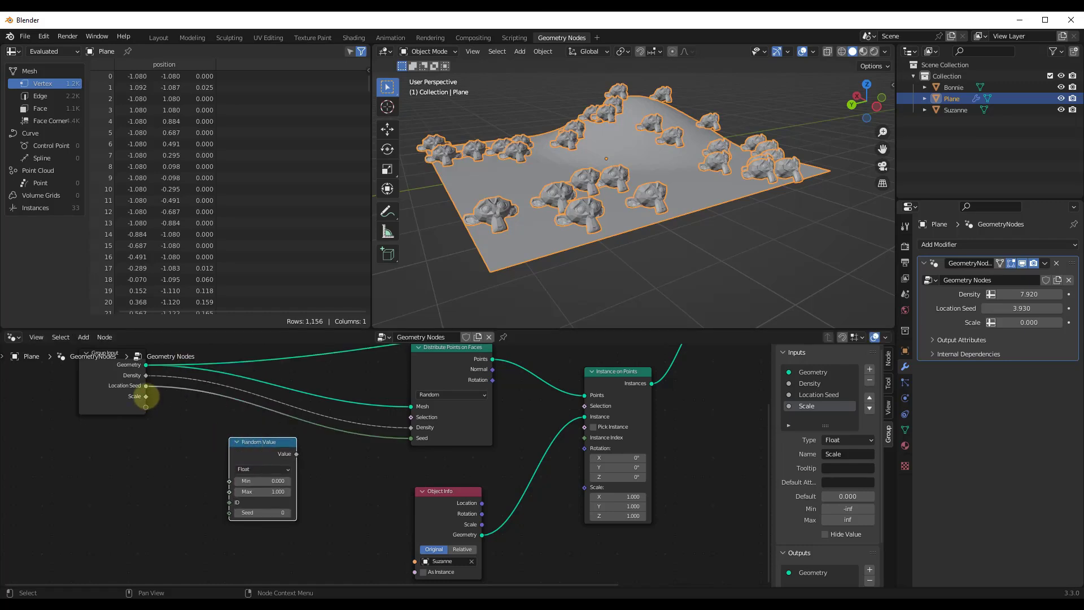
Step: Drive Random Value Max from the Scale input, feed its Value into instance Scale, and set Scale to 2.080
left_click_drag(145, 396, 173, 402)
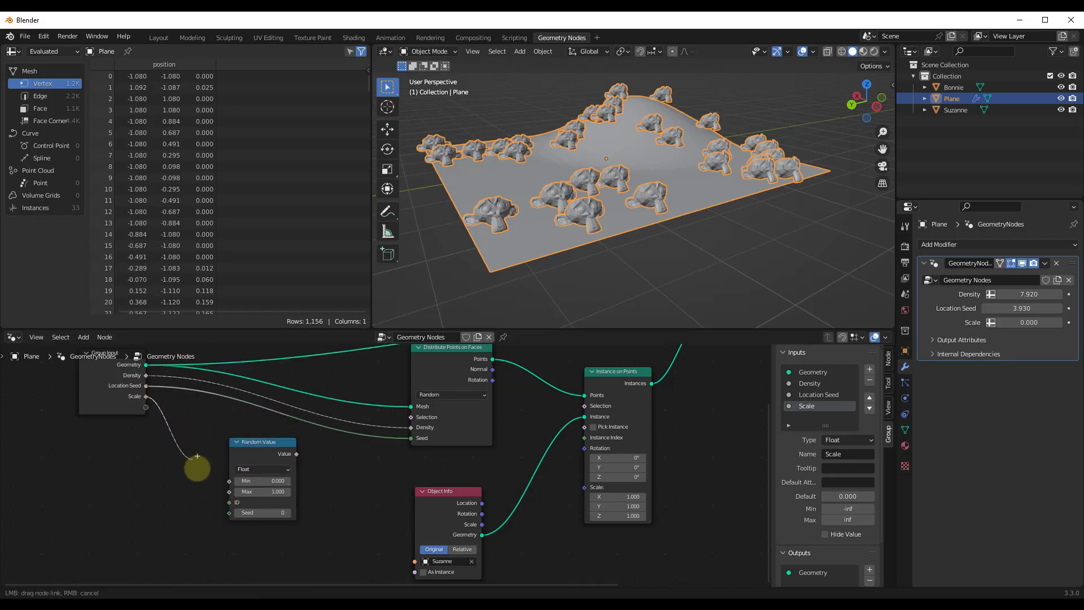
left_click_drag(197, 456, 229, 492)
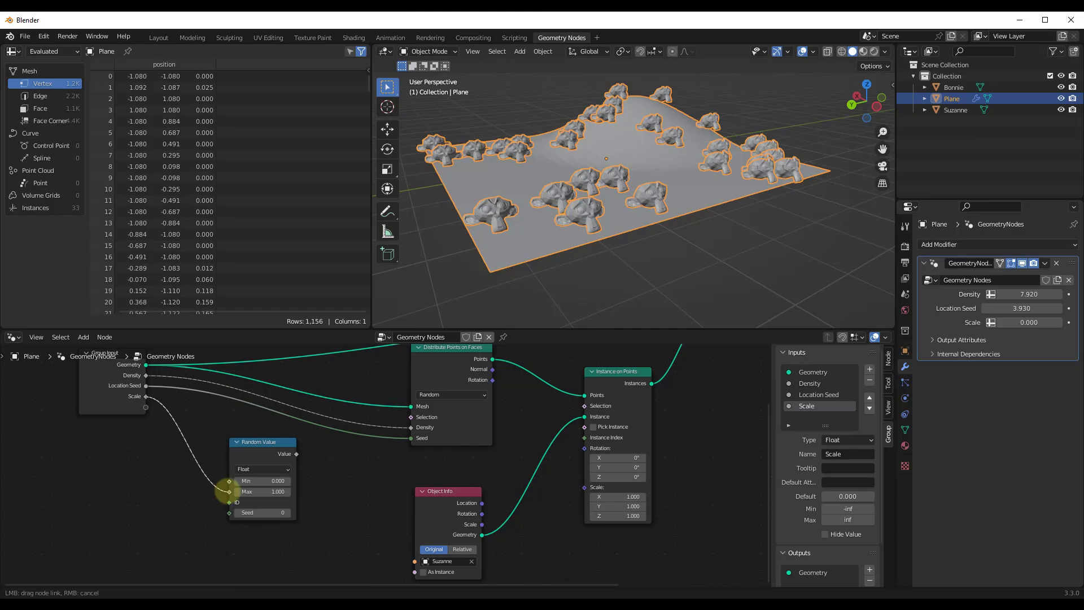
left_click_drag(229, 492, 228, 491)
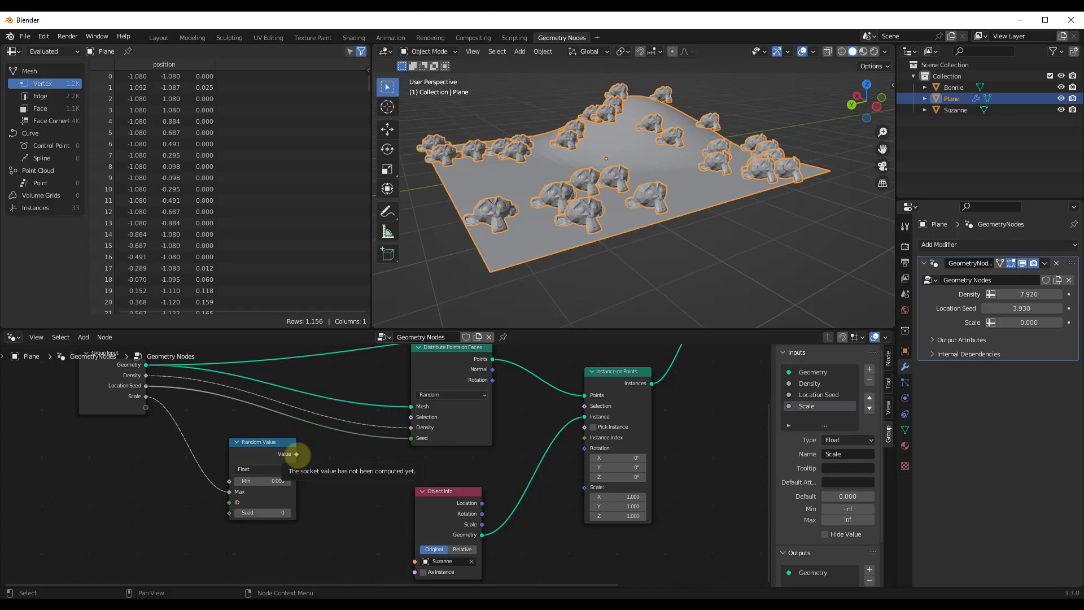
left_click_drag(296, 454, 584, 489)
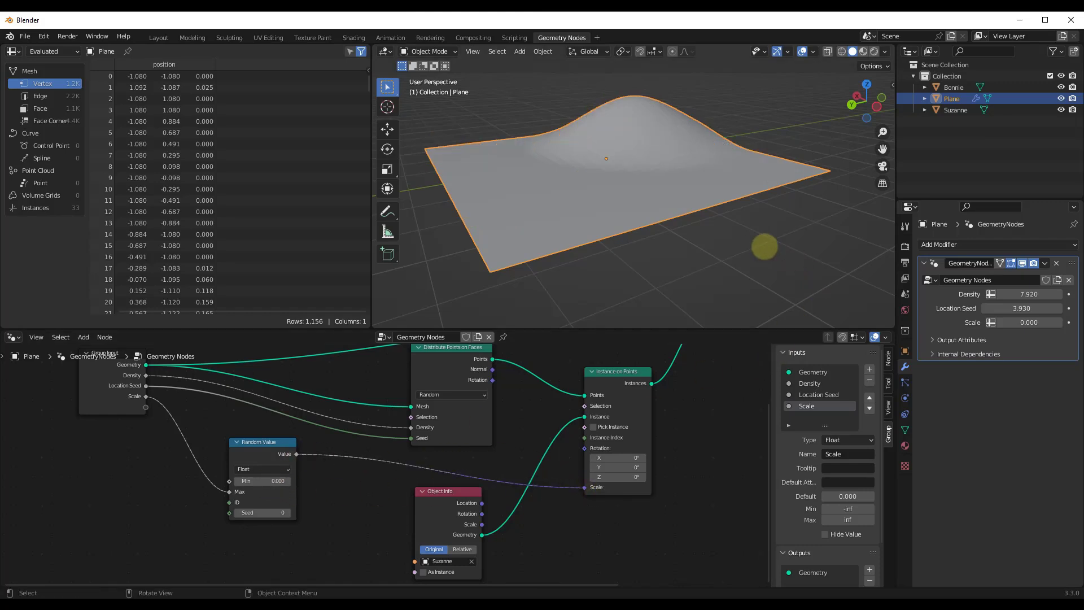
left_click_drag(1036, 323, 844, 324)
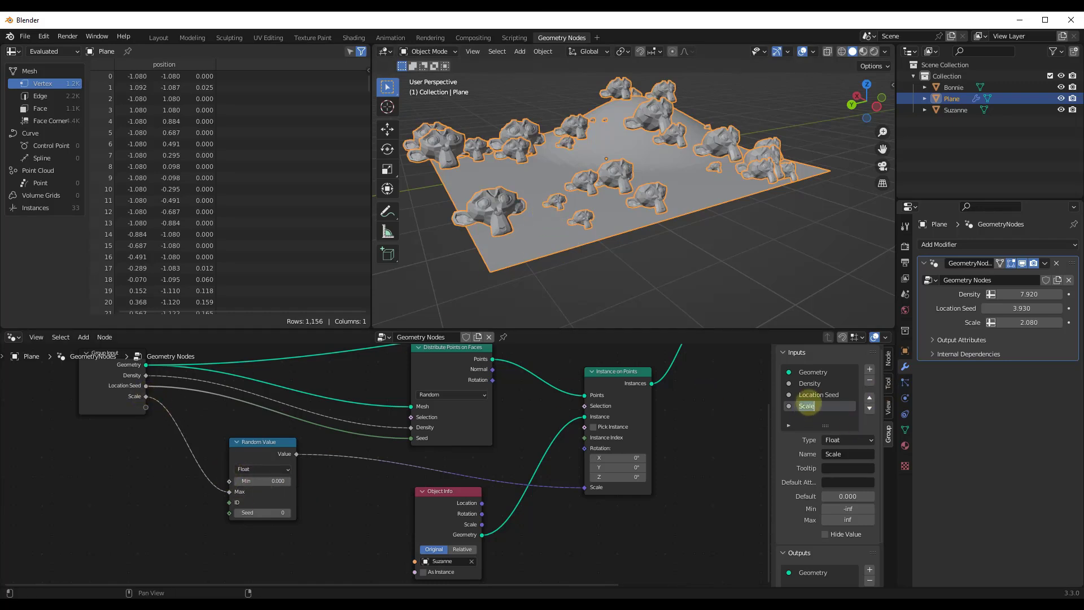
Step: Rename Scale to Scale Max and add a Scale Min input at 0.050 feeding Random Value Min
type("Mat")
left_click(869, 368)
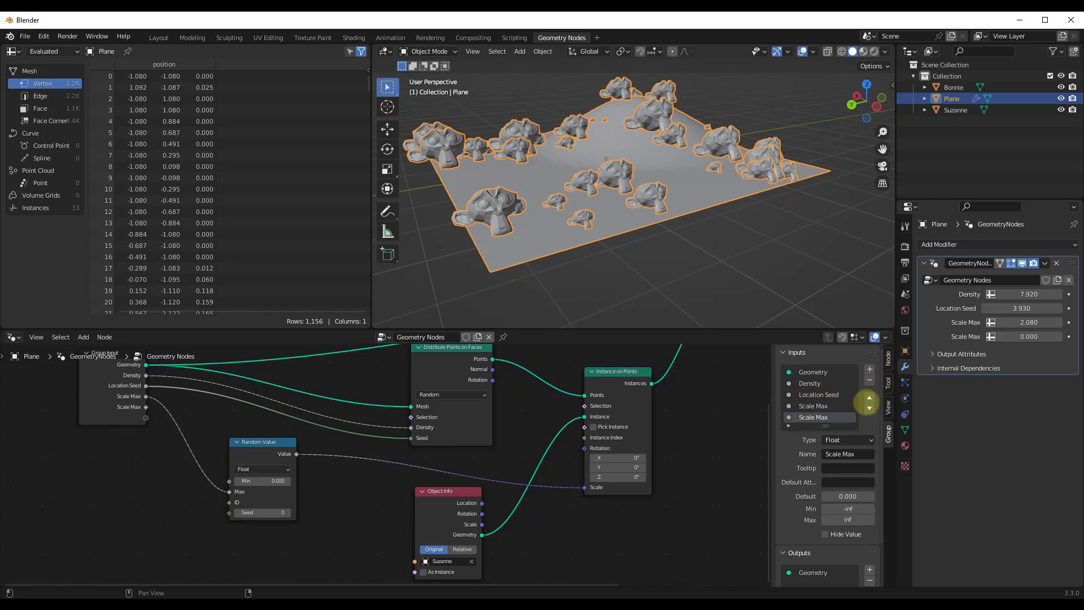
left_click(870, 397)
left_click(826, 417)
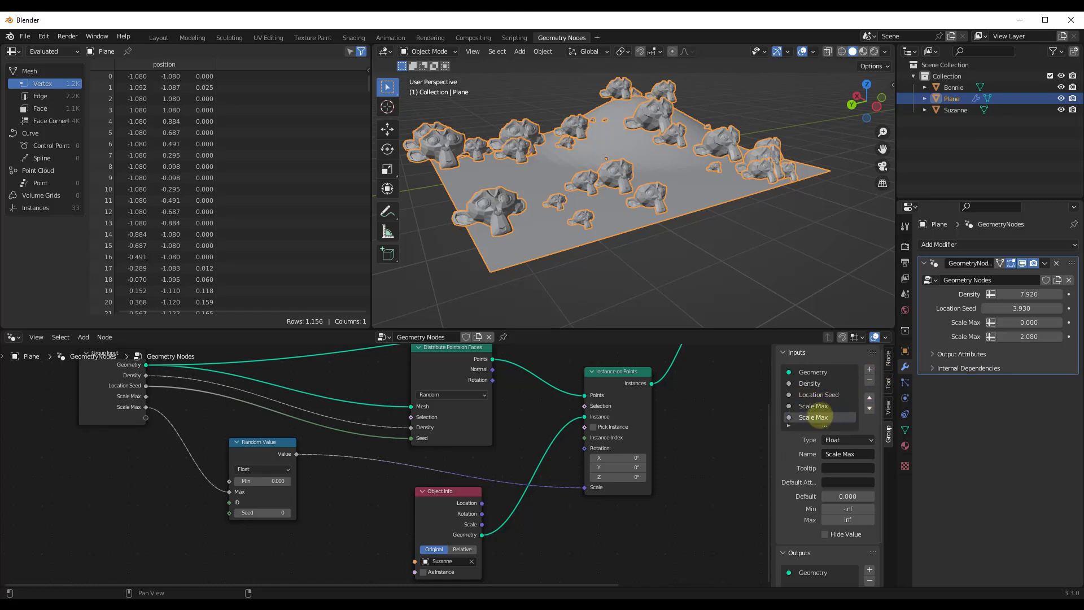
left_click(816, 406)
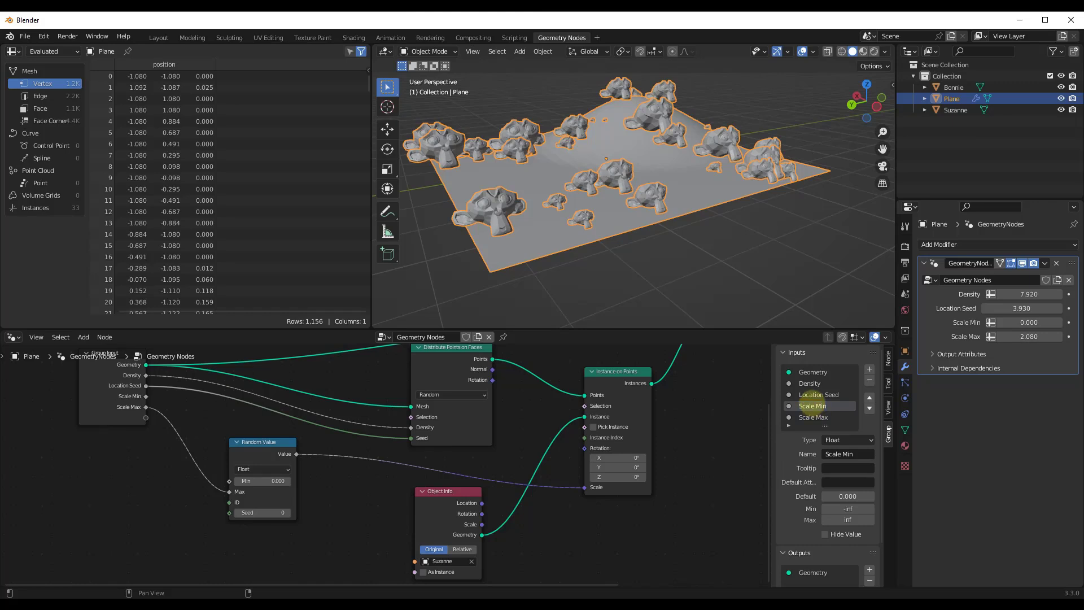
left_click_drag(228, 482, 229, 481)
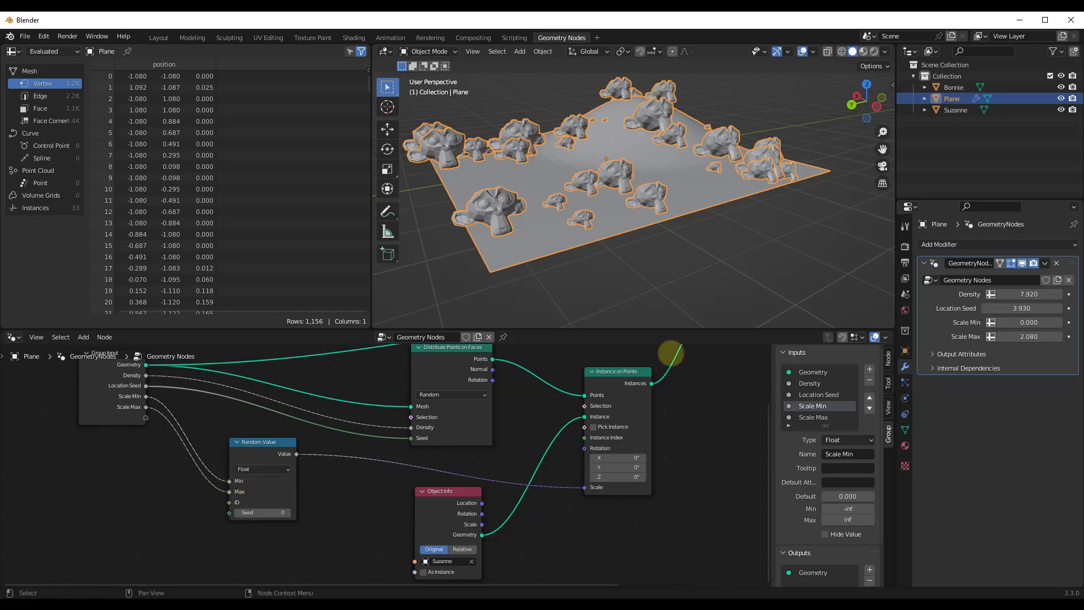
left_click_drag(1035, 322, 1006, 329)
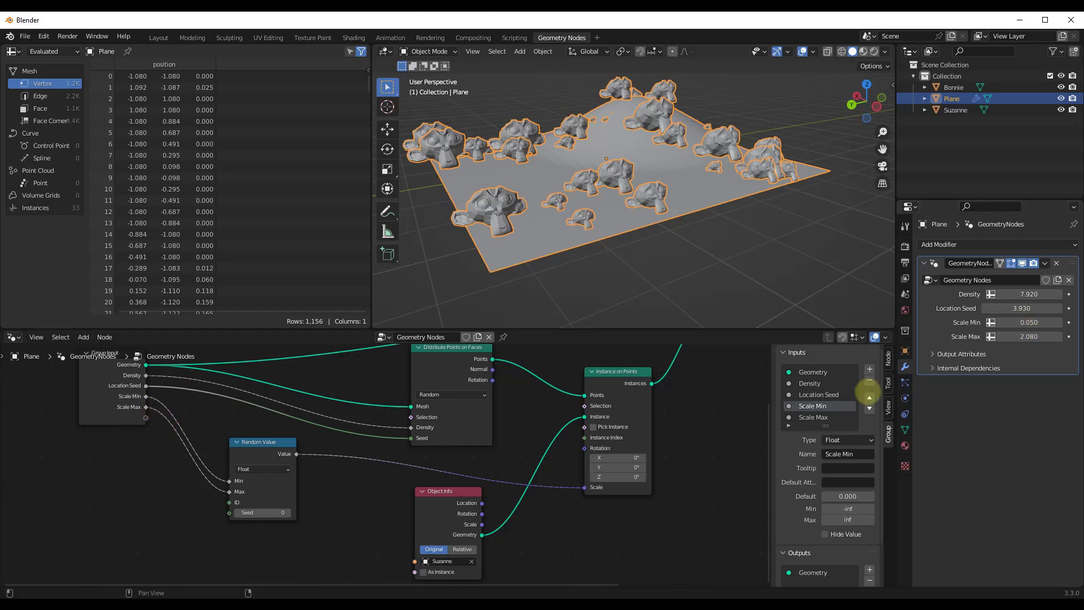
Step: Add another group input below Scale Max and start renaming it
left_click(870, 369)
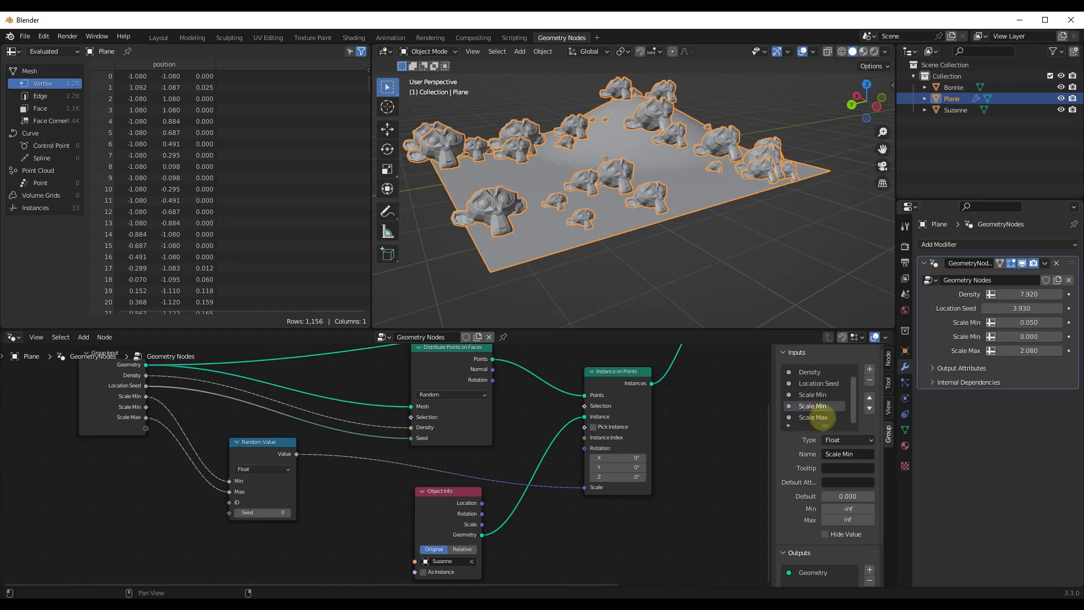
left_click(869, 408)
double_click(811, 417)
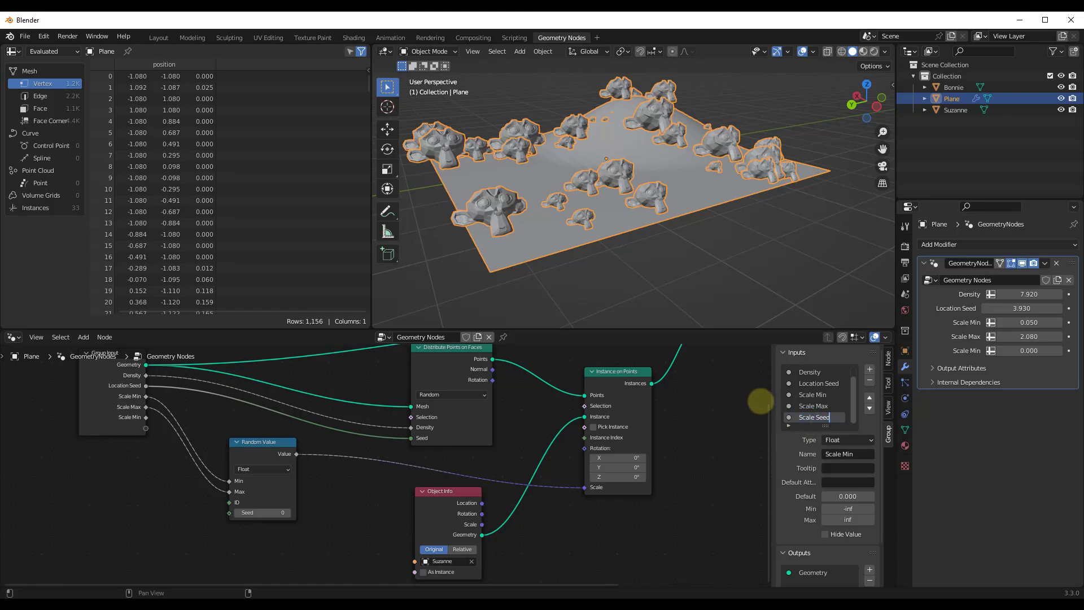
Step: Name the input Scale Seed, link it to the Random Value Seed, and set it to 2.450
type("Scale Seed")
key("Return")
left_click_drag(146, 417, 228, 513)
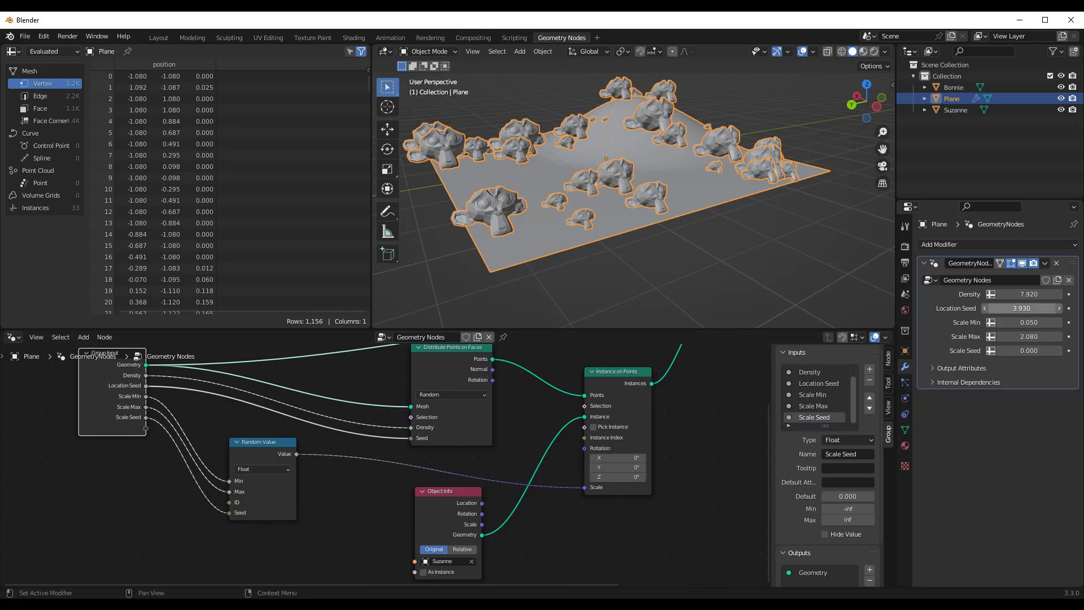
left_click_drag(1025, 351, 1050, 350)
left_click_drag(161, 353, 969, 273)
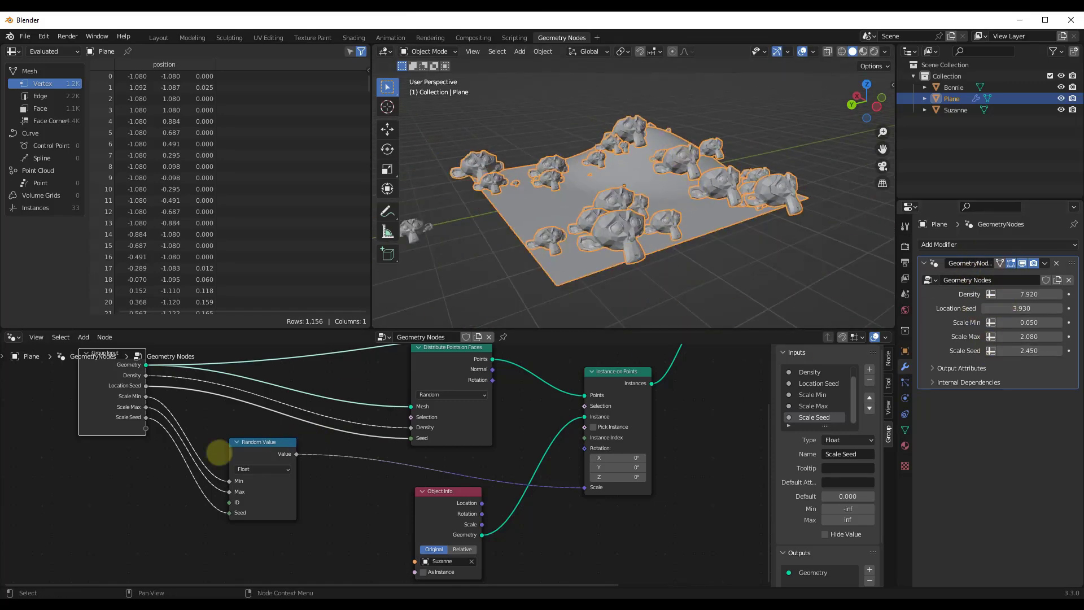
Step: Tidy the Group Input and Random Value node positions in the tree
left_click_drag(253, 448, 250, 447)
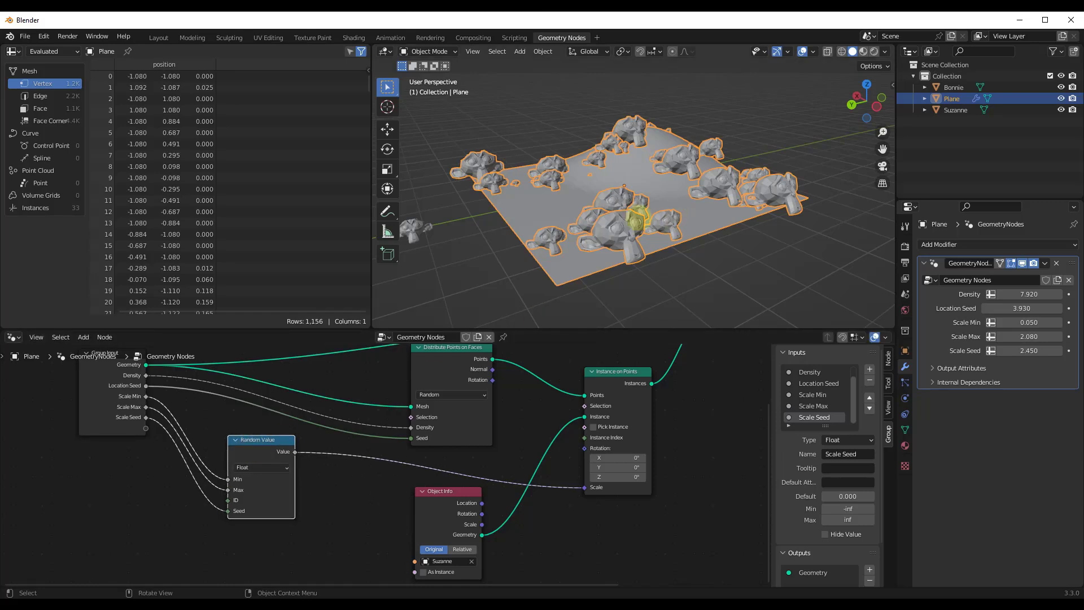
middle_click_drag(639, 218, 598, 204)
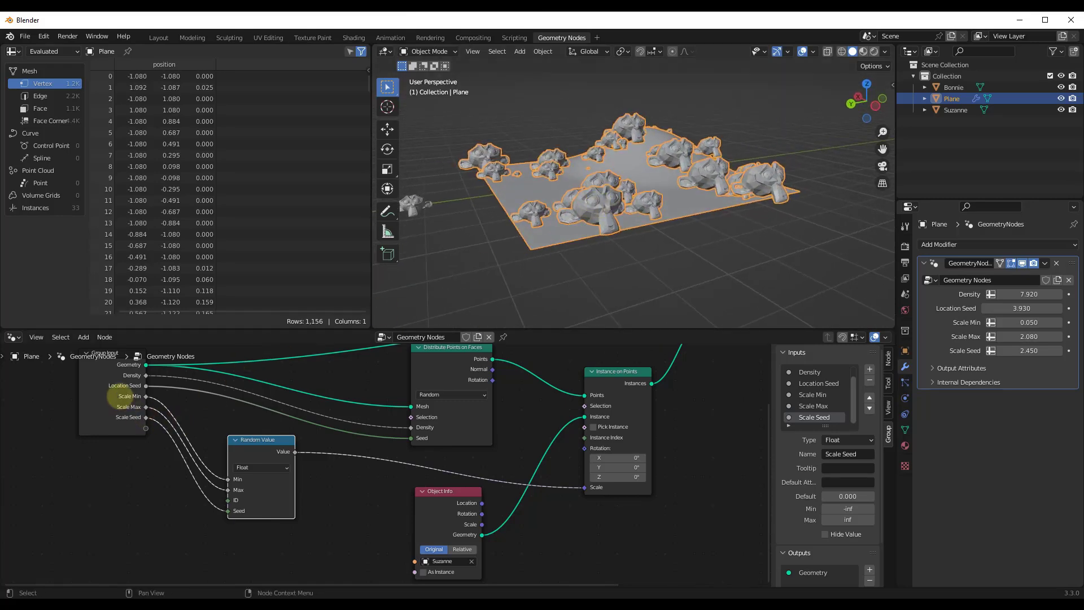
left_click_drag(120, 396, 94, 395)
left_click_drag(244, 452, 231, 446)
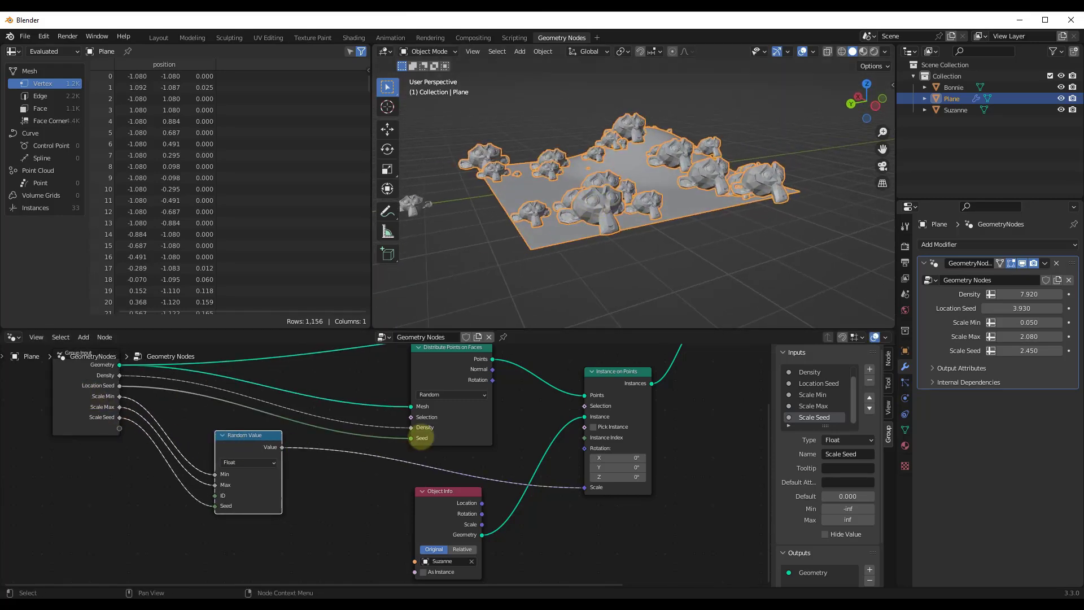
middle_click_drag(423, 430, 537, 467)
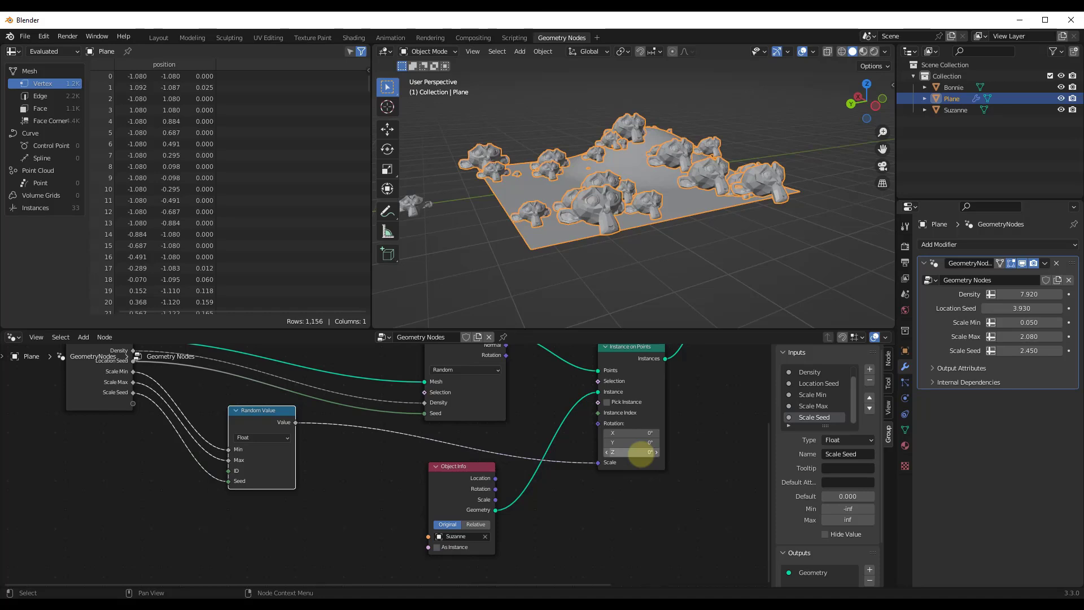
Step: Test the Instance on Points rotation, then reset its Z and X rotation to 0°
mouse_move(641, 452)
left_mouse_down()
mouse_move(977, 450)
mouse_move(516, 442)
mouse_move(637, 455)
mouse_move(670, 436)
mouse_move(927, 435)
mouse_move(1028, 448)
mouse_move(483, 441)
mouse_move(628, 435)
left_mouse_up()
type("0")
key("Return")
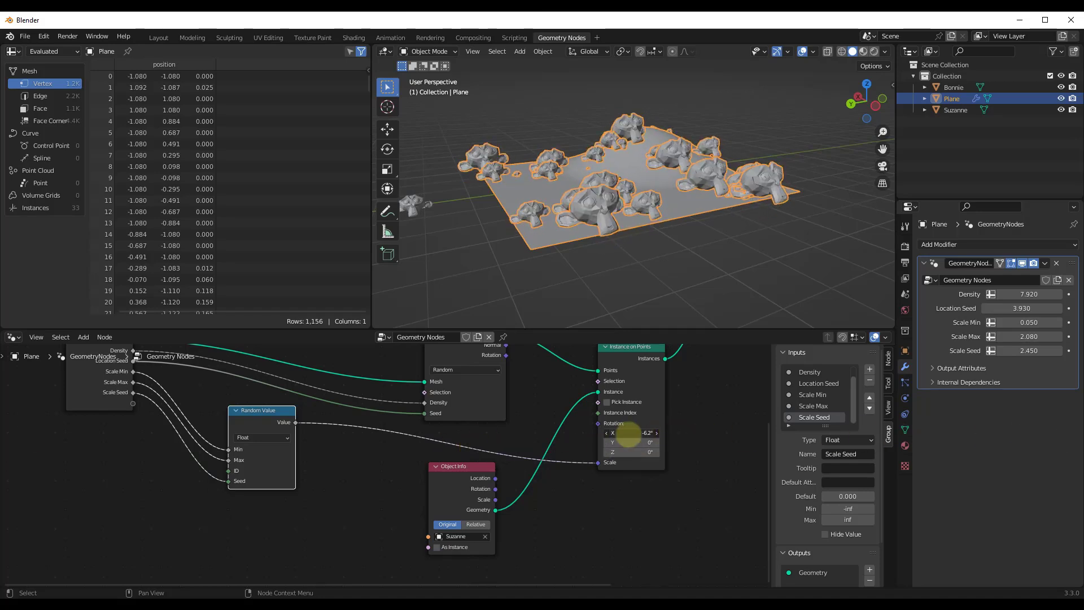
type("0")
key("Return")
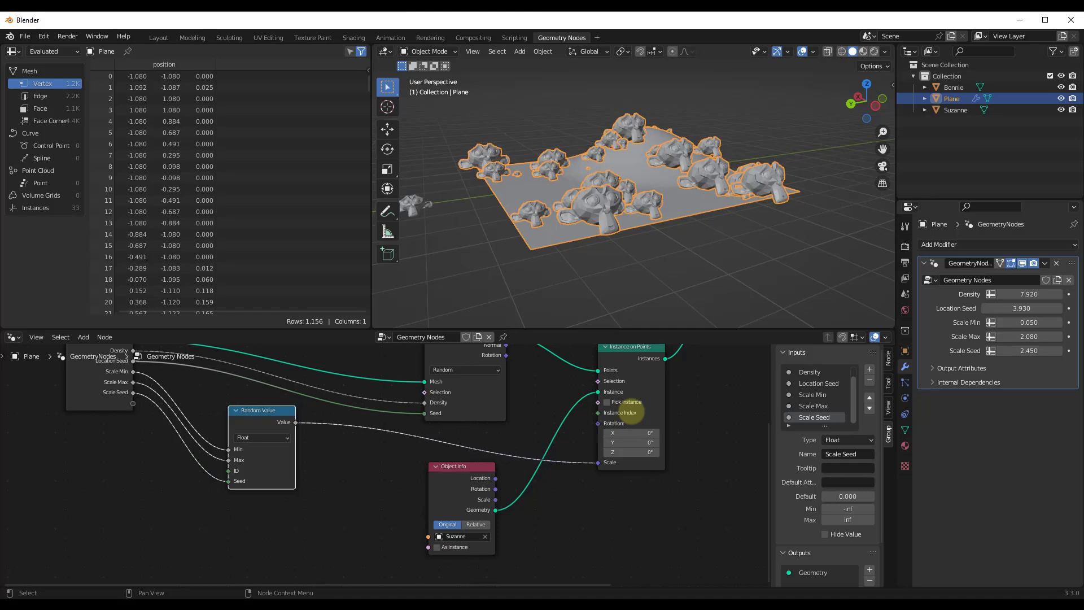
Step: Add a new float group input named Rotation
left_click_drag(127, 403, 117, 400)
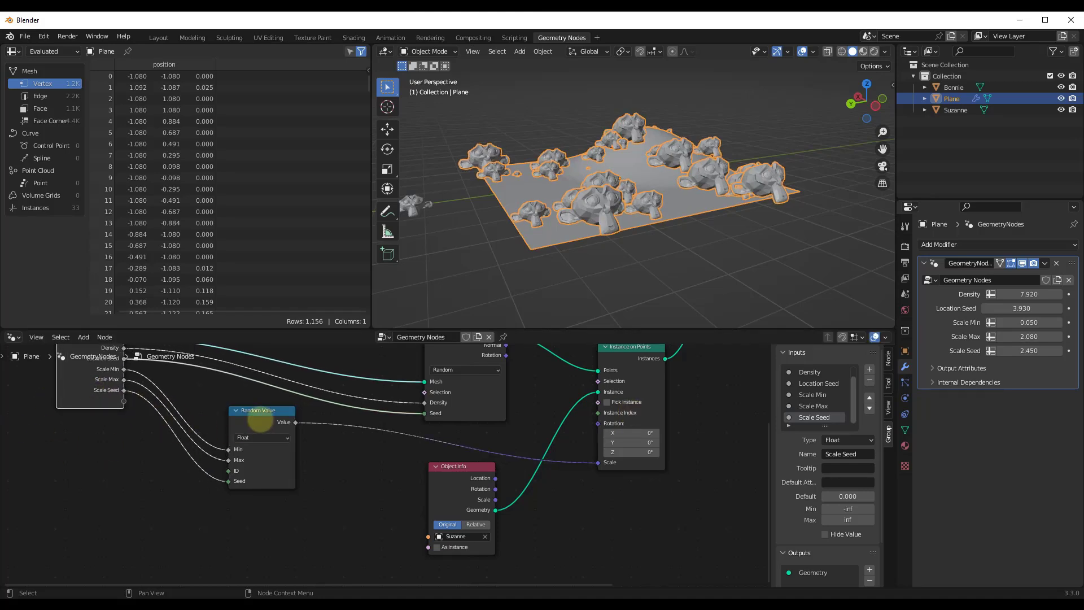
left_click_drag(255, 416, 250, 409)
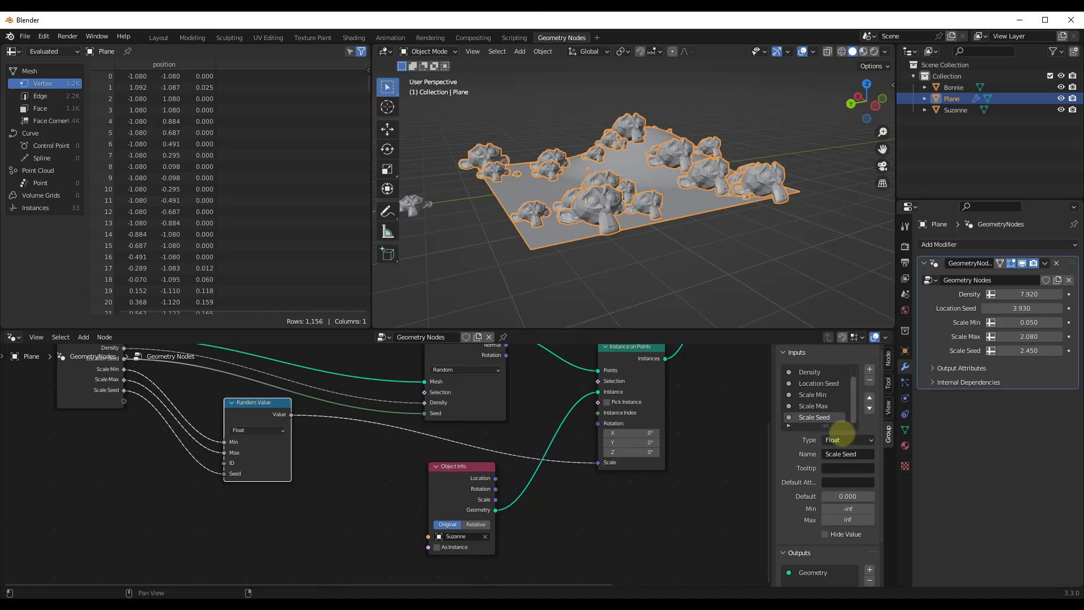
left_click(870, 369)
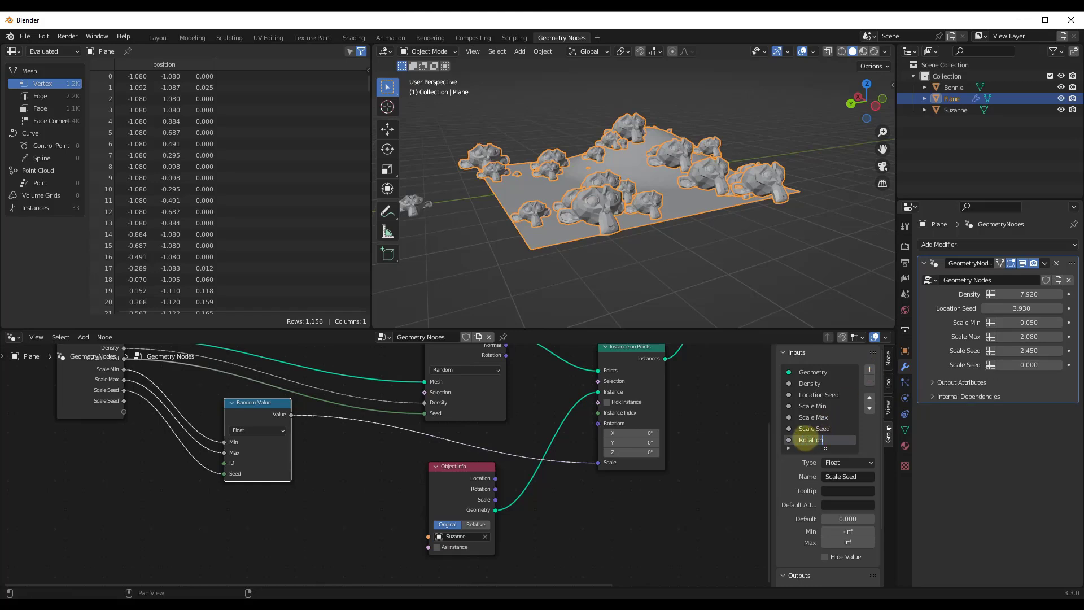
key("Return")
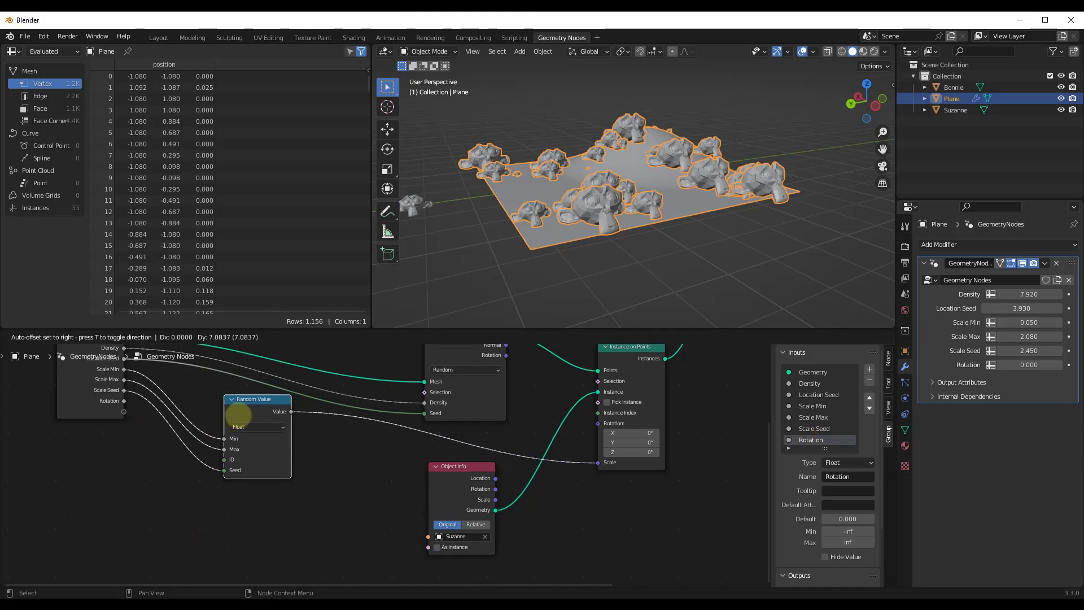
Step: Add a second Random Value node and position it in the tree
middle_click_drag(310, 382, 317, 364)
key("shift+a")
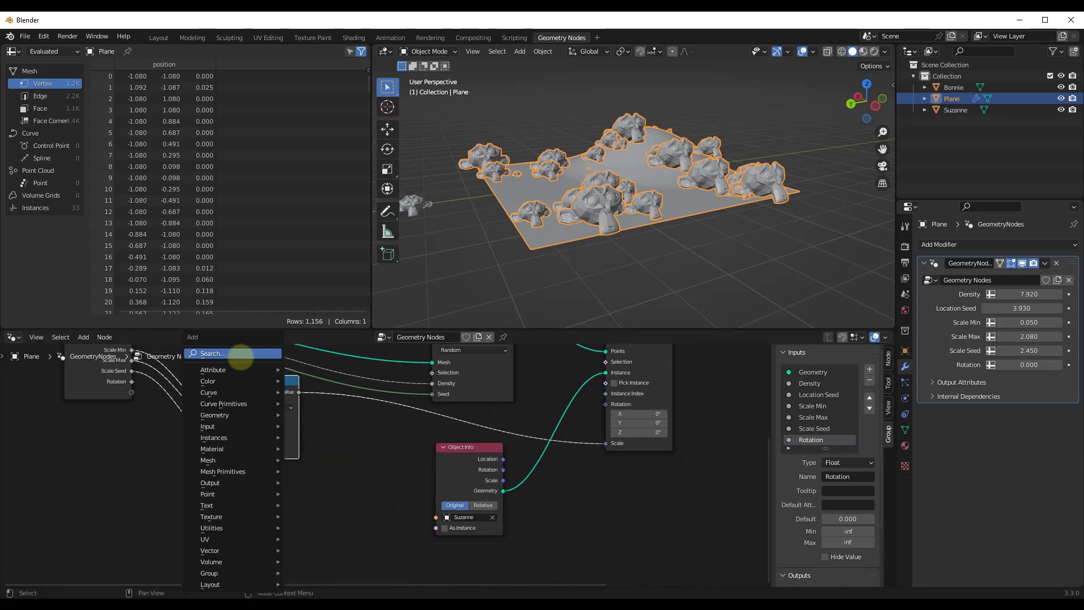
left_click(242, 355)
type("random")
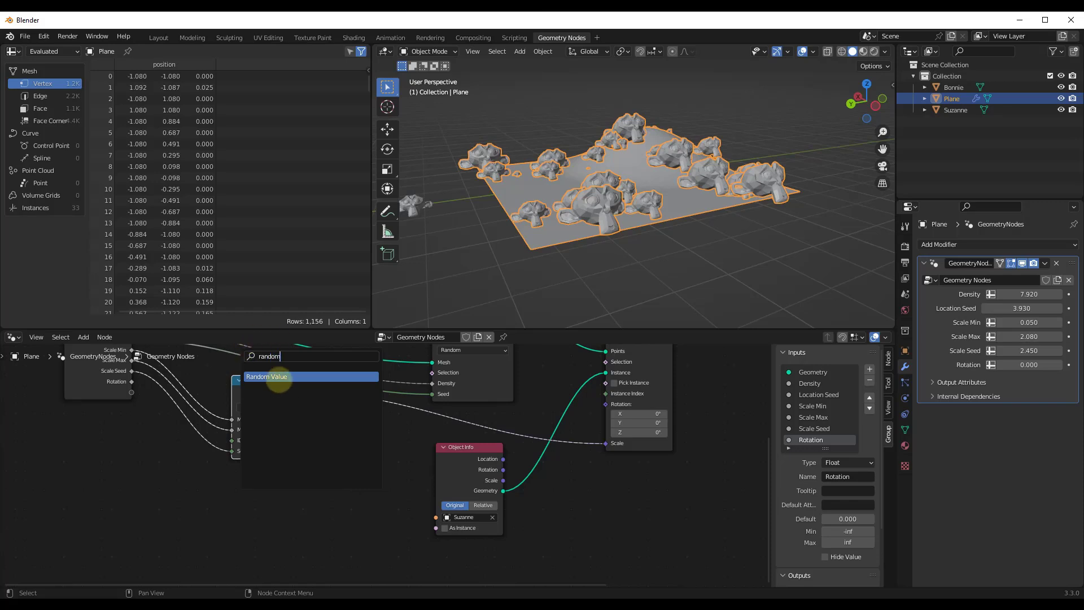
left_click(266, 377)
left_click(350, 503)
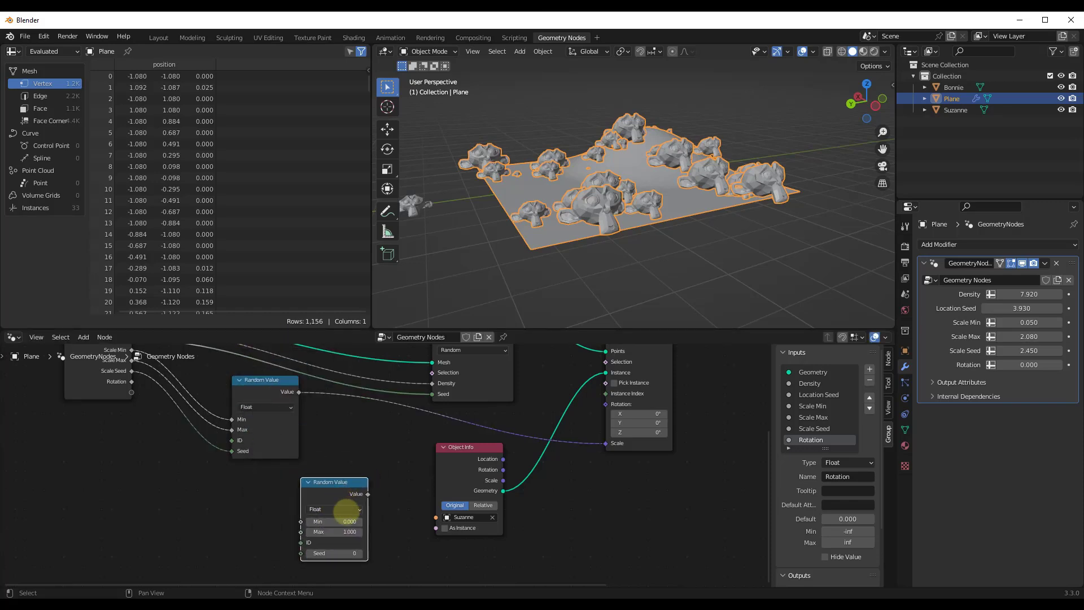
left_click_drag(329, 485, 606, 404)
Step: Feed the Rotation input into the new Random Value's Max and set Rotation to -24.070
left_click_drag(132, 382, 285, 536)
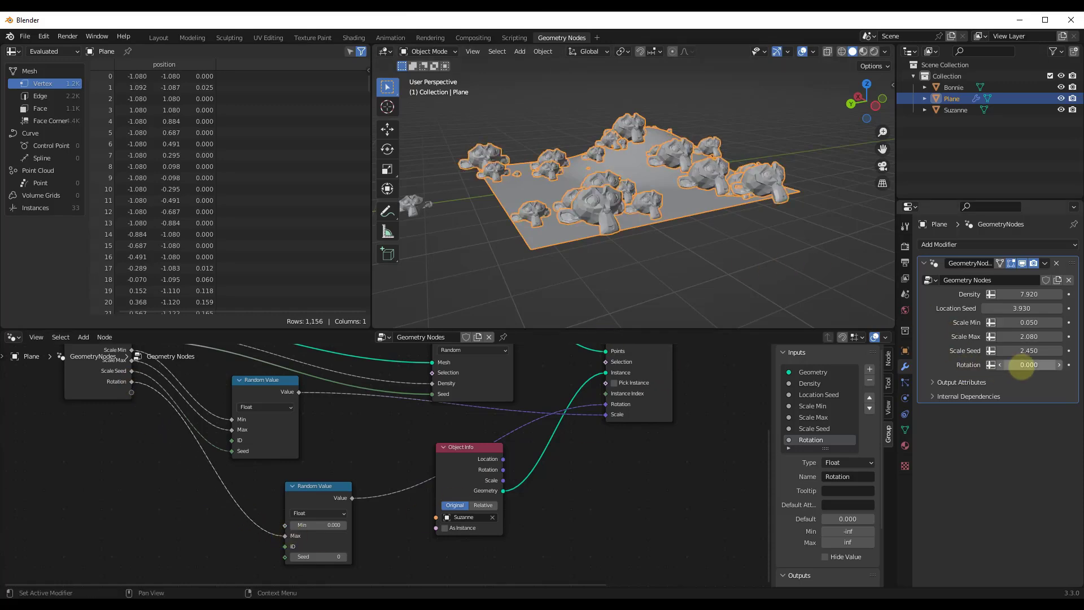
left_click_drag(1021, 368, 748, 434)
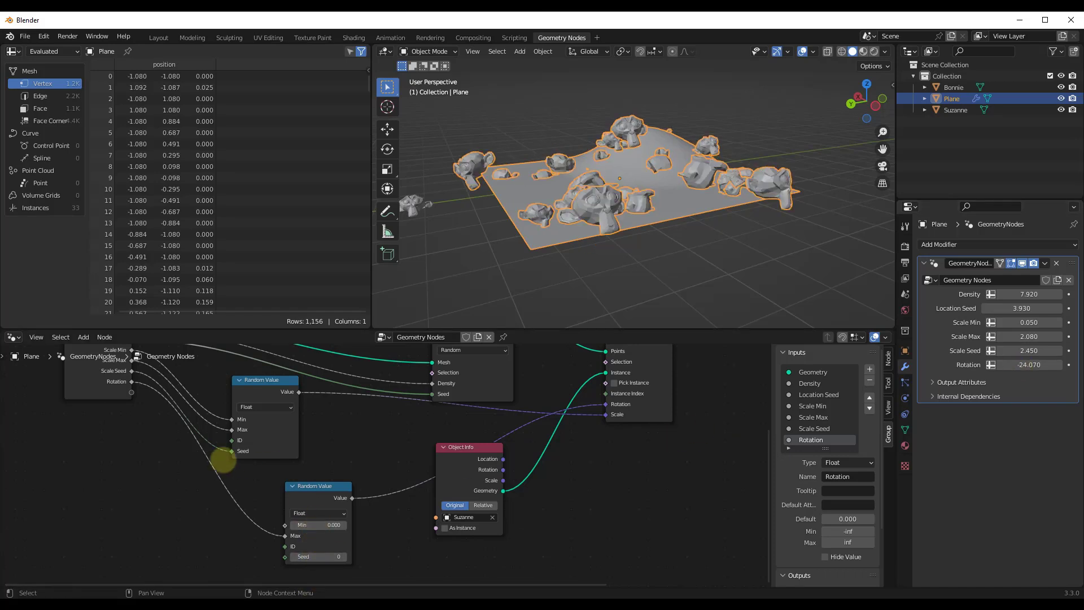
left_click_drag(300, 484, 307, 487)
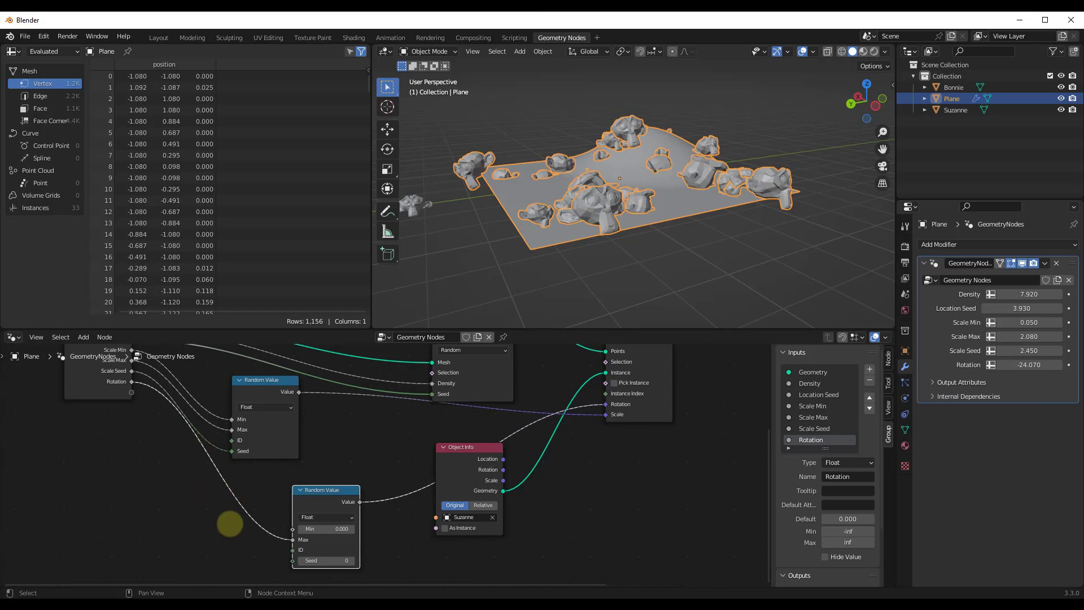
scroll(198, 501, "down", 2)
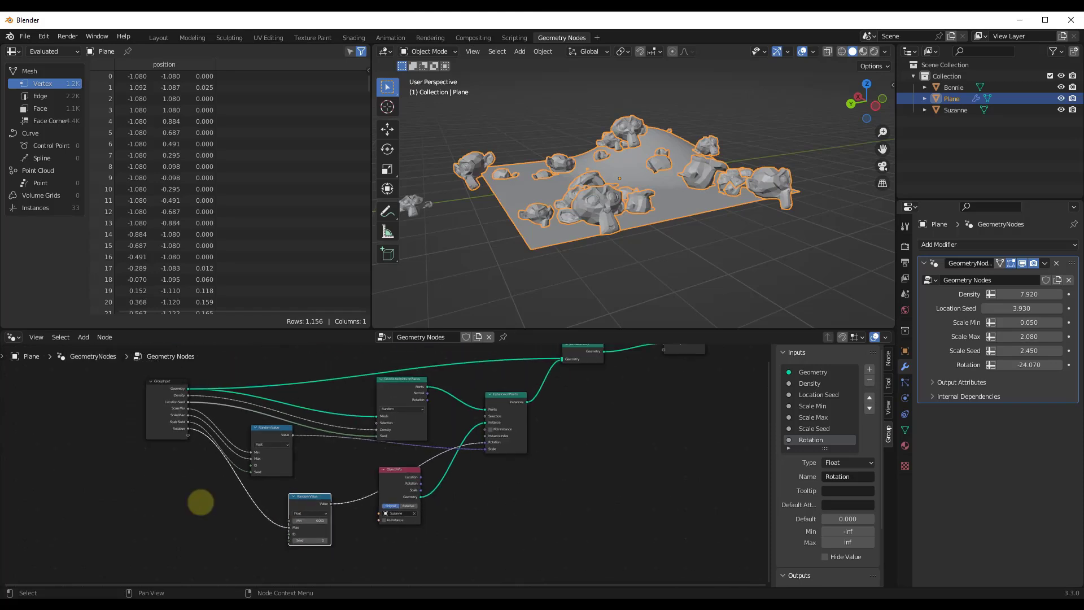
Step: Add a Combine XYZ node and connect its Vector to the lower Random Value's Max
key("shift+a")
left_click(149, 354)
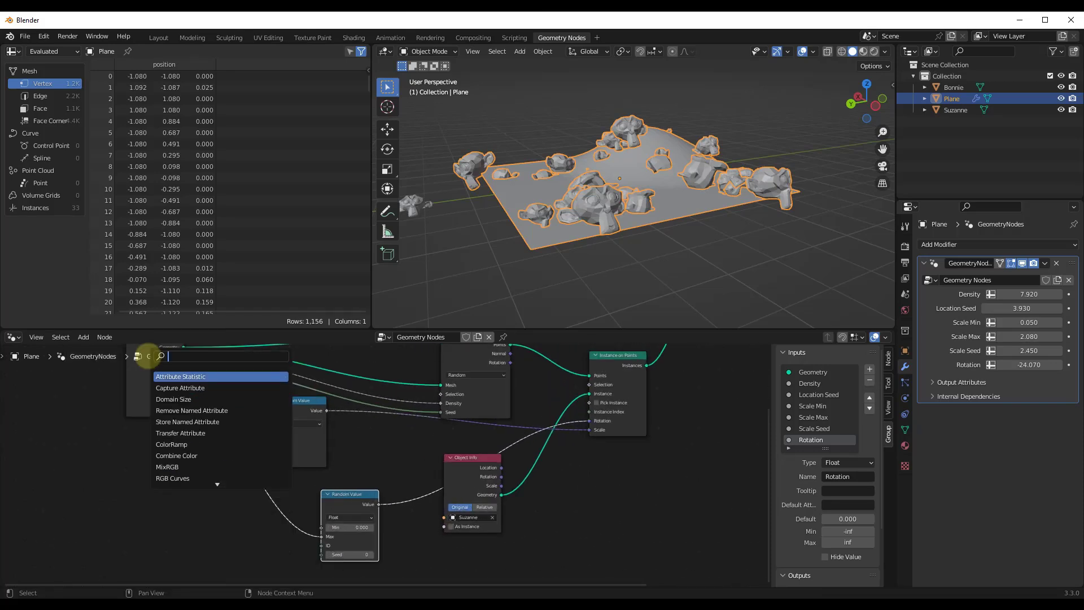
type("combin")
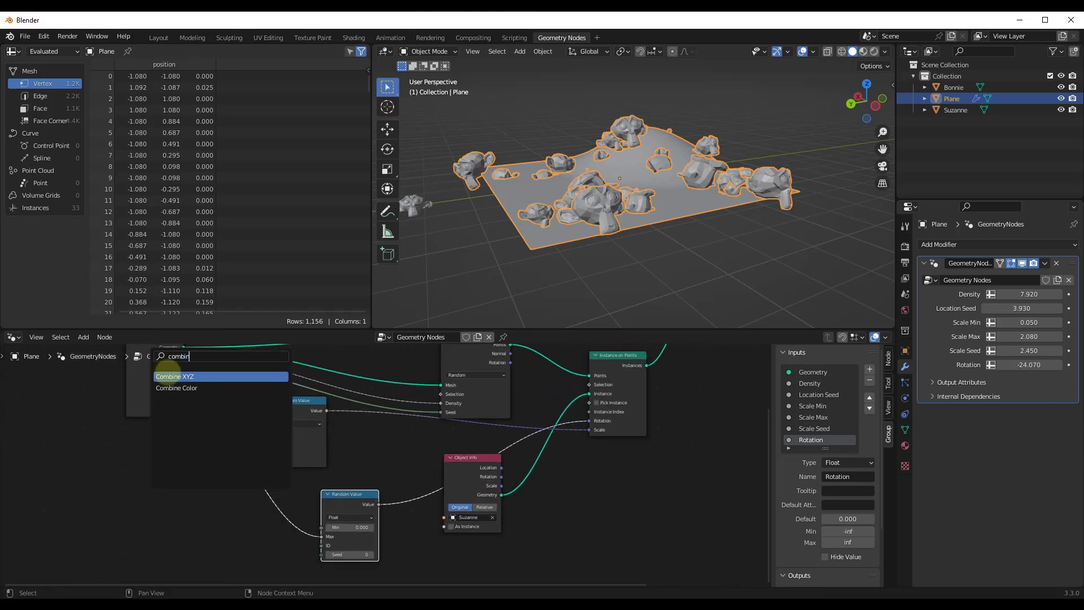
left_click(168, 376)
left_click(229, 487)
scroll(230, 487, "up", 3)
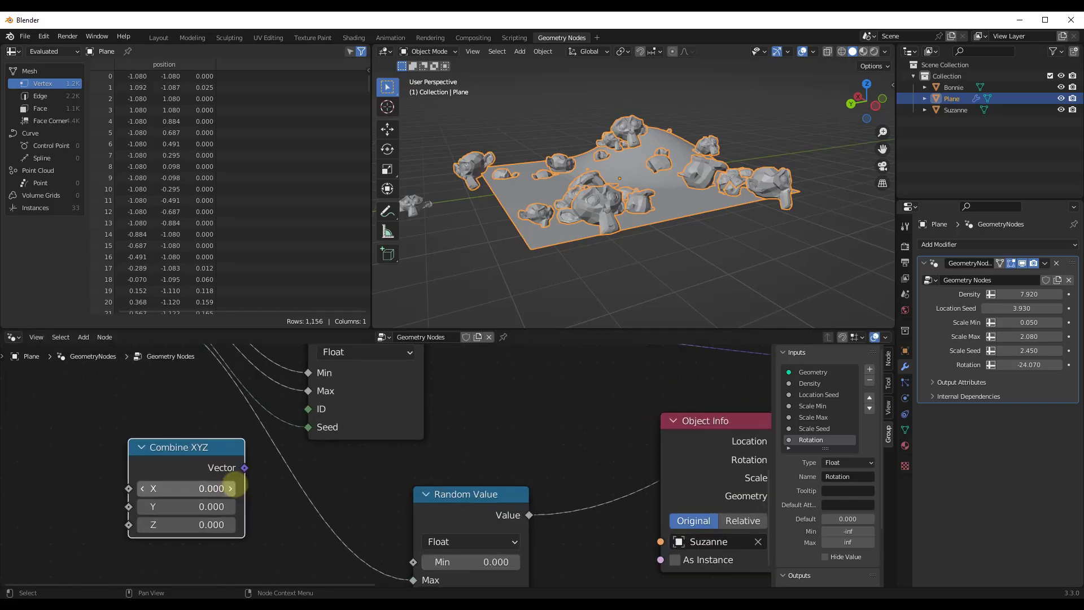
left_click_drag(199, 453, 223, 460)
scroll(339, 473, "down", 2)
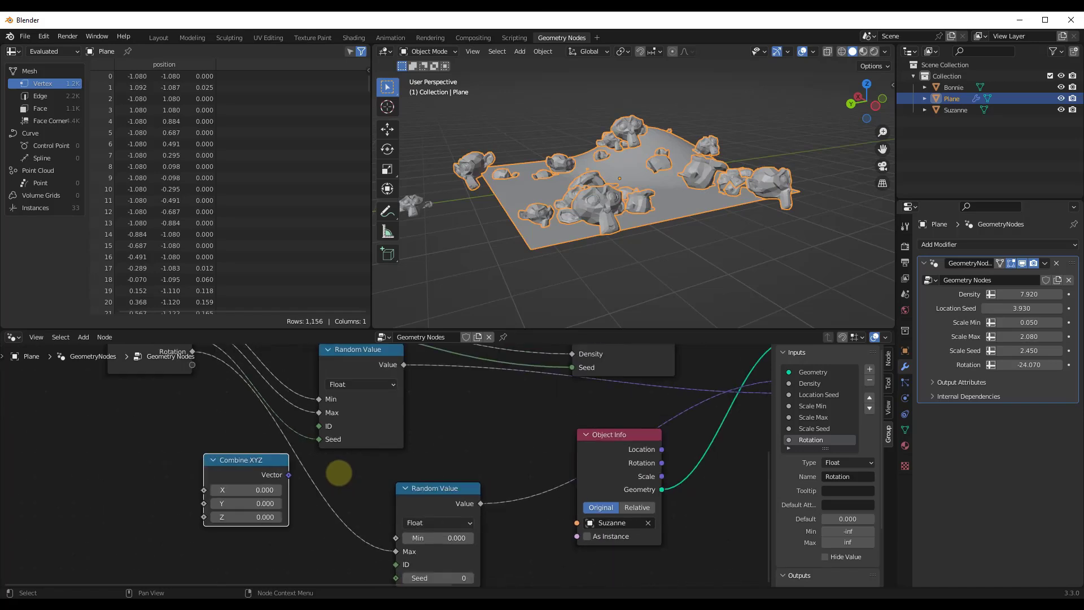
left_click_drag(289, 474, 395, 551)
left_click_drag(266, 466, 305, 473)
scroll(305, 474, "down", 2)
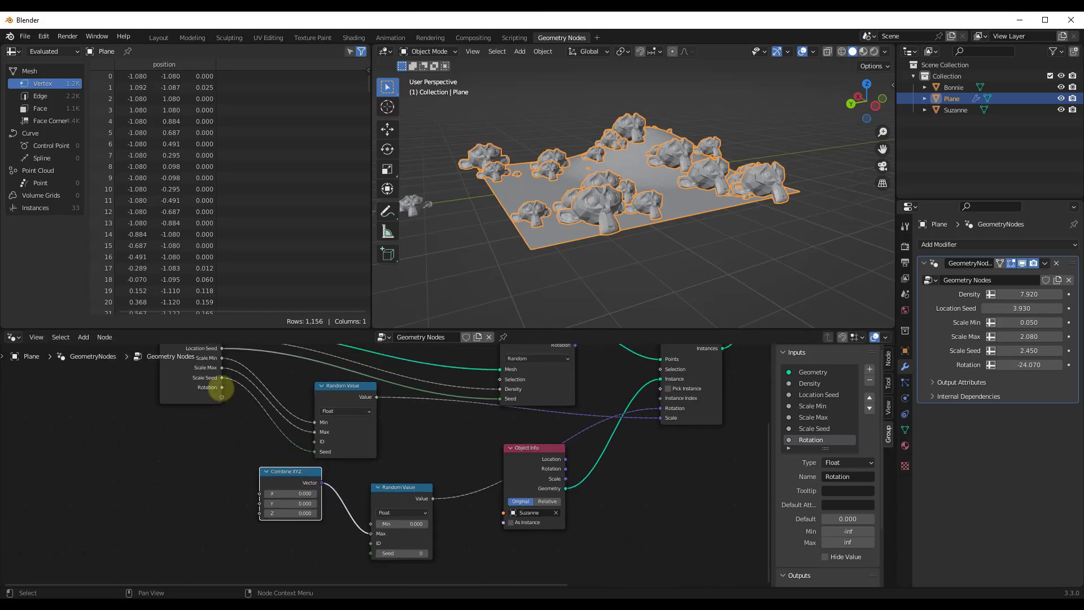
Step: Feed the Rotation input into Combine XYZ's Z and set Rotation to -18.390
left_click_drag(222, 387, 259, 514)
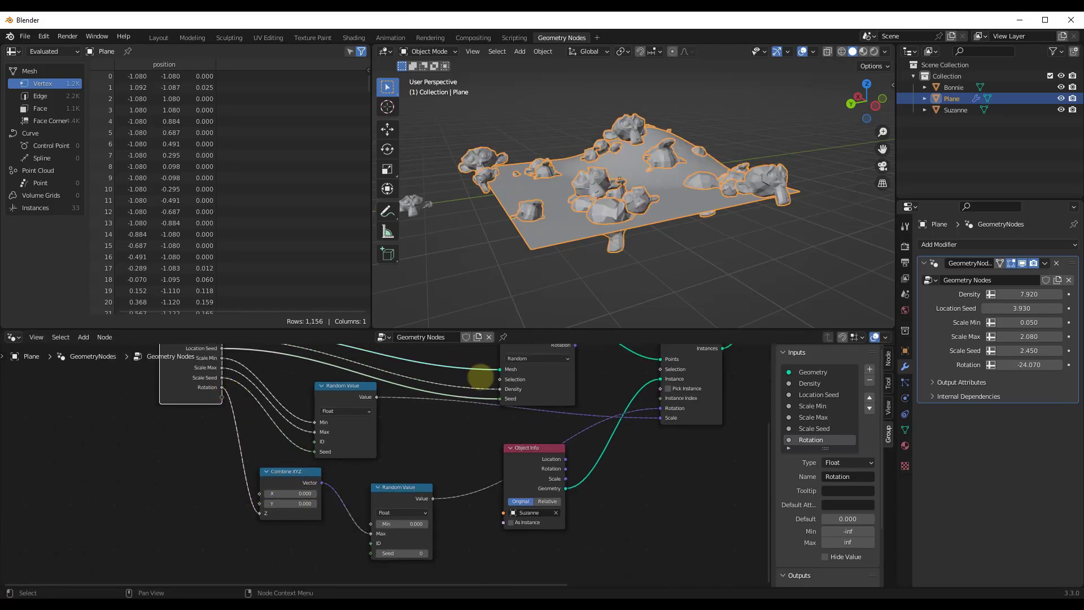
left_click_drag(1045, 364, 1053, 362)
scroll(405, 513, "up", 2)
scroll(446, 438, "down", 3)
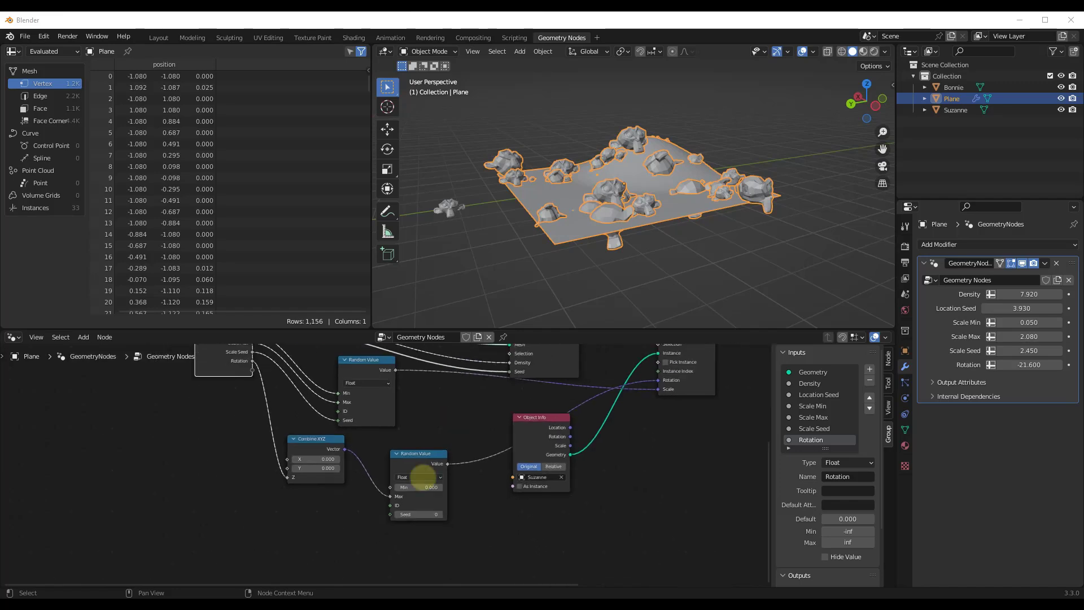
scroll(423, 477, "up", 3)
left_click_drag(230, 404, 229, 419)
left_click(416, 439)
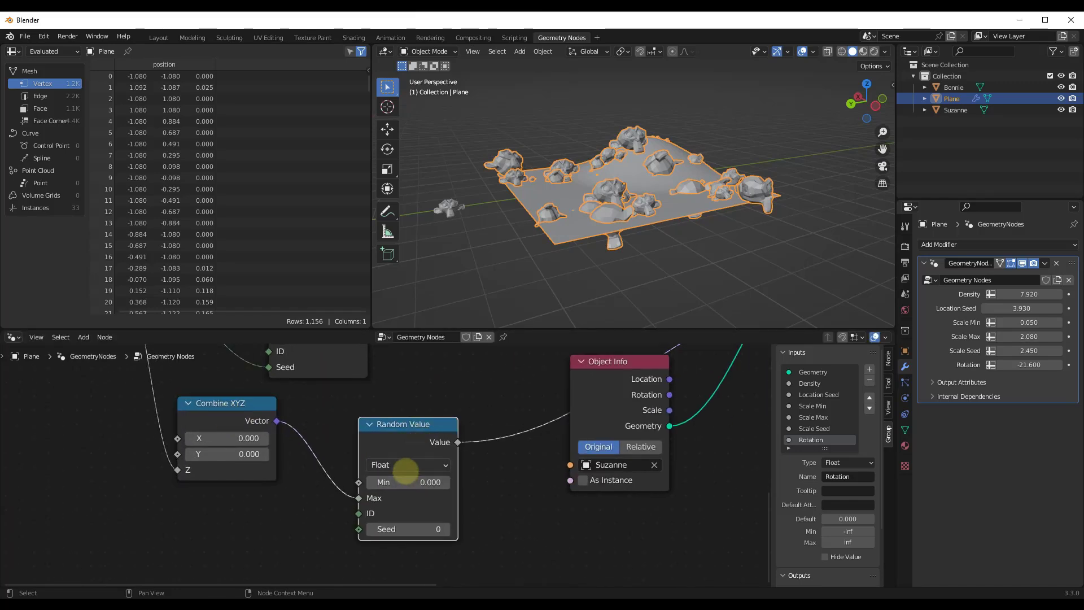
left_click_drag(1025, 364, 1035, 364)
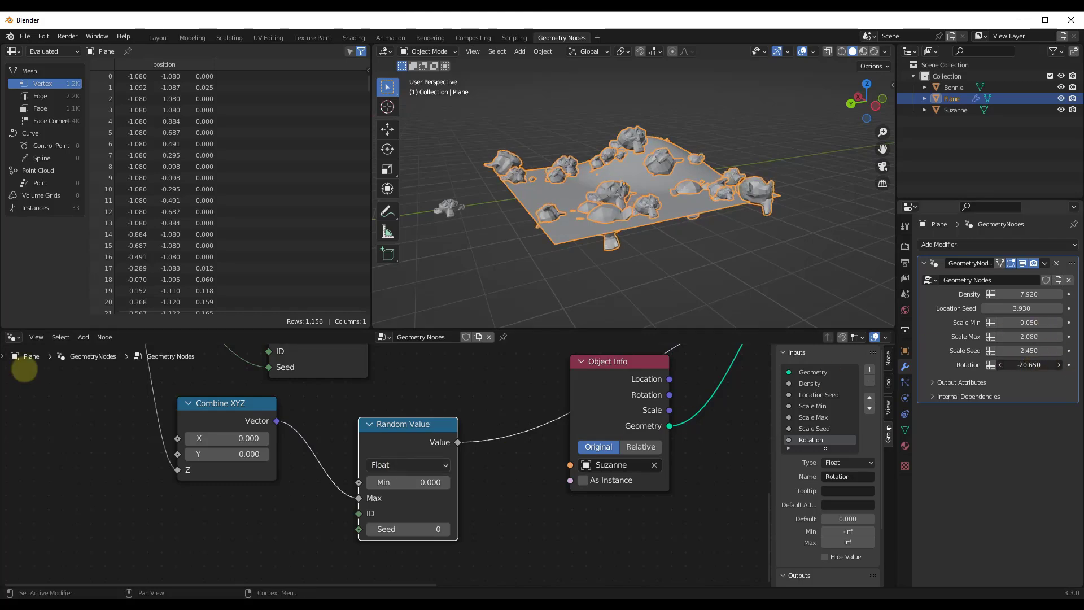
left_click_drag(351, 358, 1026, 370)
left_click_drag(391, 425, 401, 409)
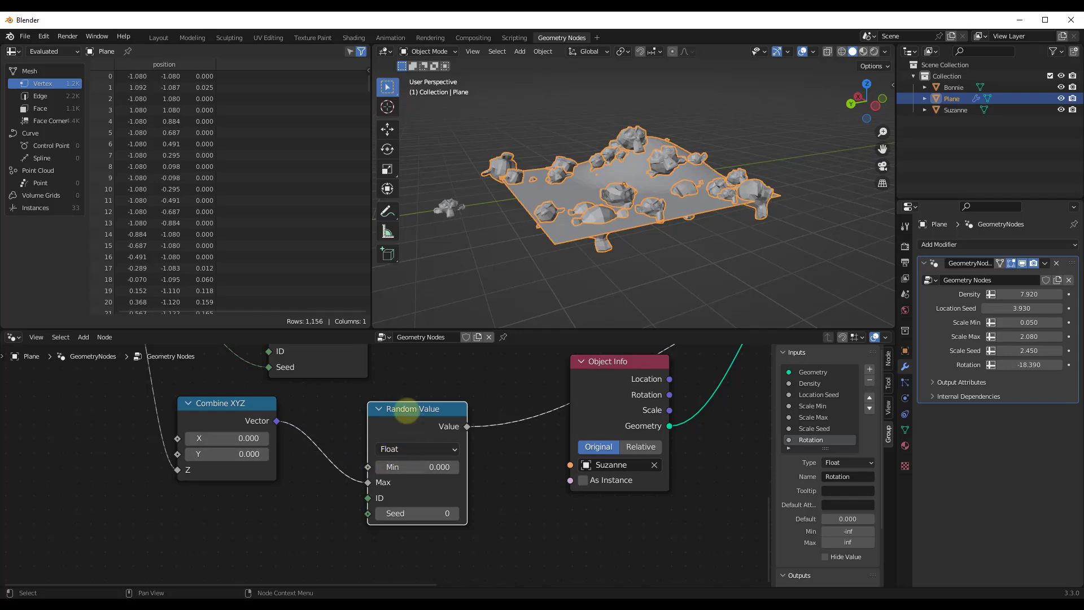
left_click_drag(405, 412, 399, 410)
Step: Switch the lower Random Value node's data type to Vector
left_click(398, 447)
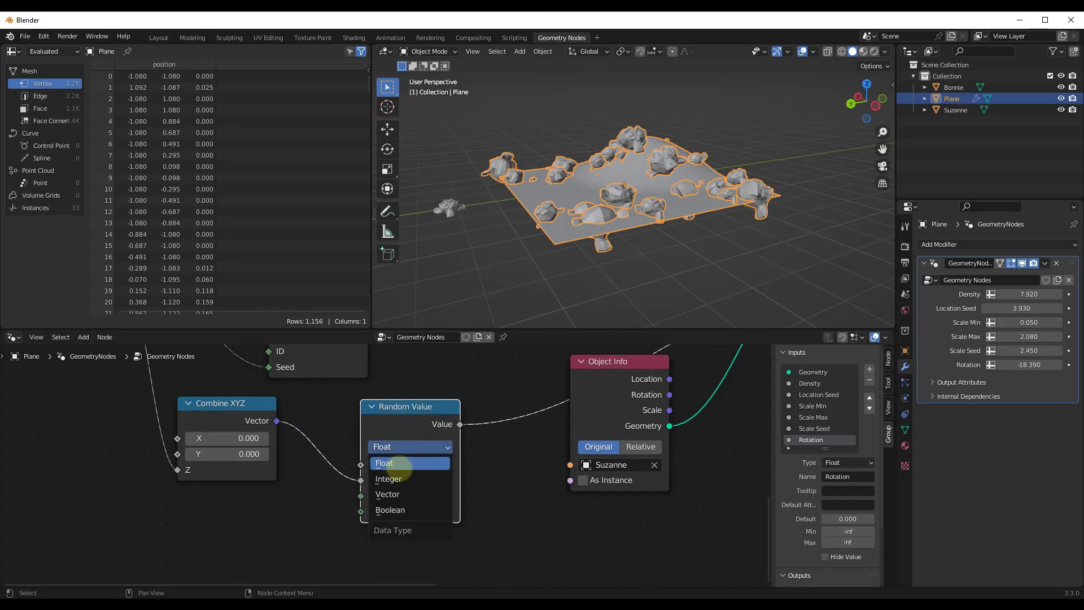
left_click(399, 494)
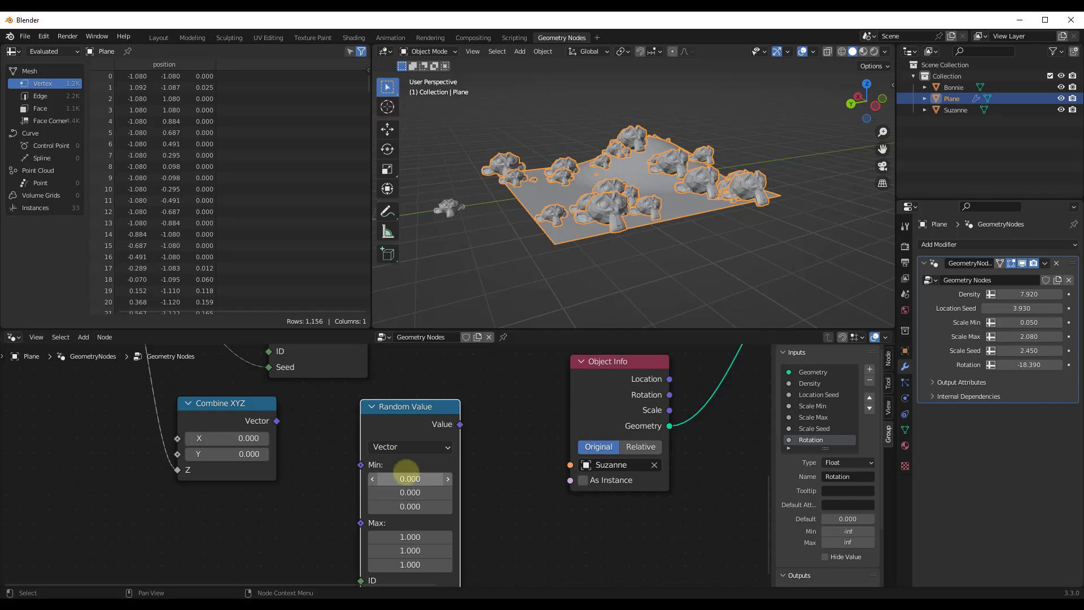
scroll(412, 449, "down", 1)
left_click(409, 449)
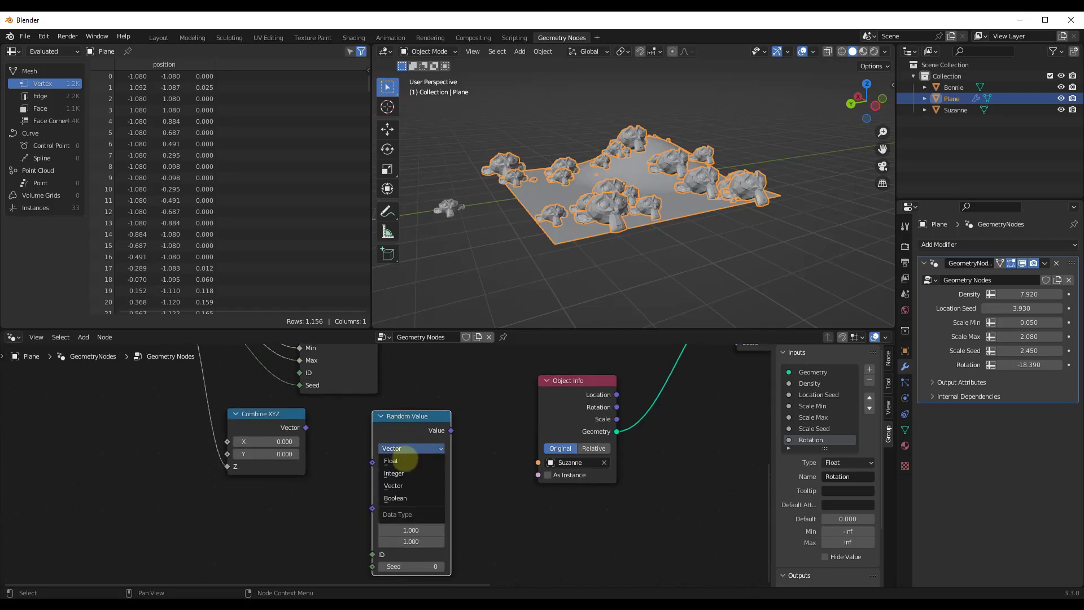
left_click(395, 460)
left_click(401, 447)
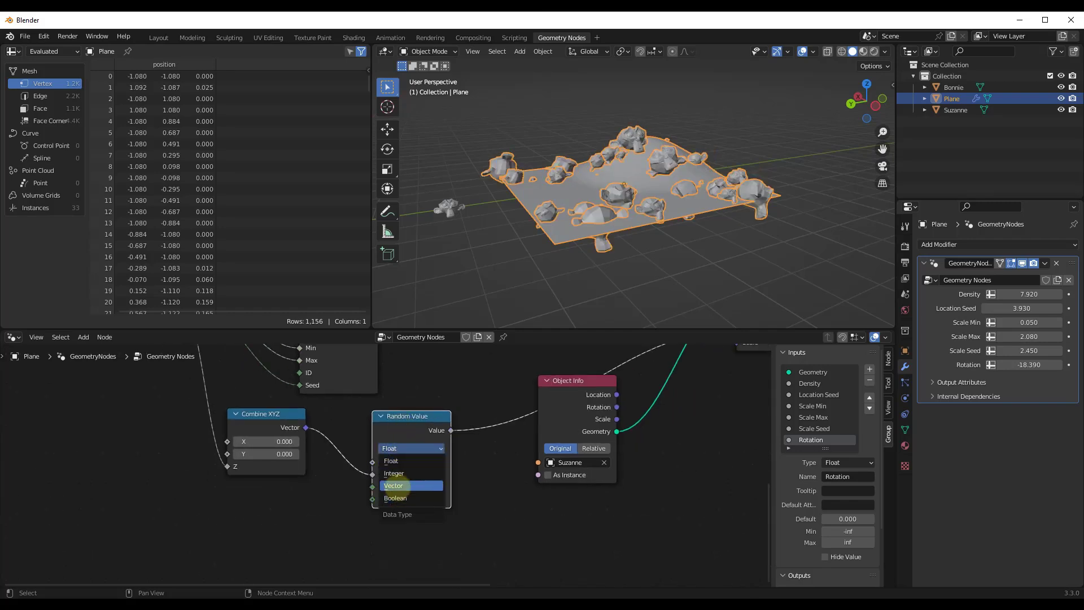
left_click(396, 485)
scroll(351, 457, "down", 1)
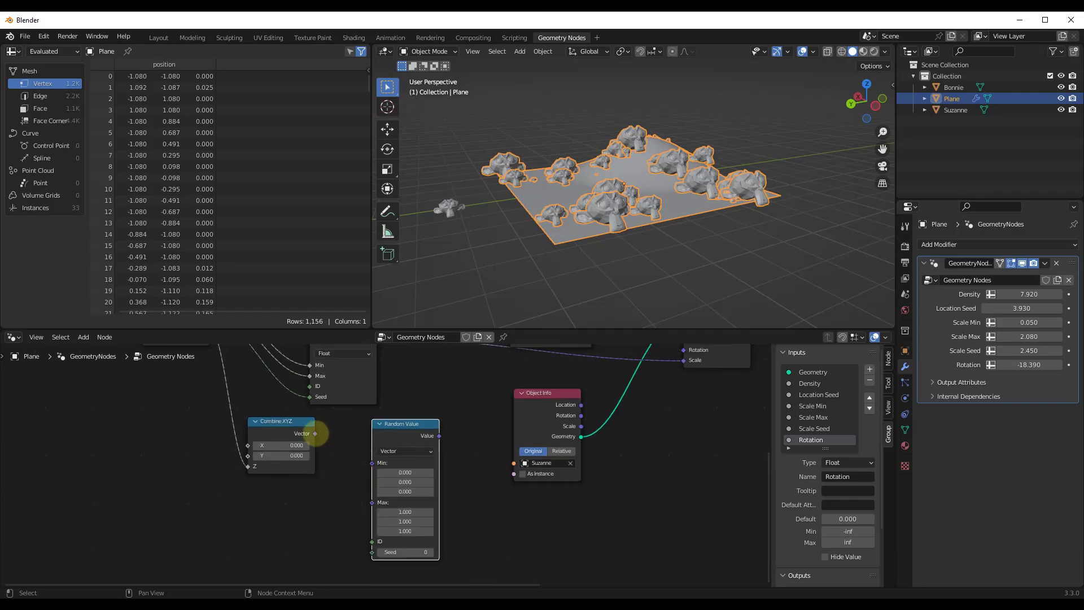
Step: Link Combine XYZ Vector to Max, feed the random vector into instance Rotation, and set Rotation to -2.050
left_click_drag(315, 433, 372, 502)
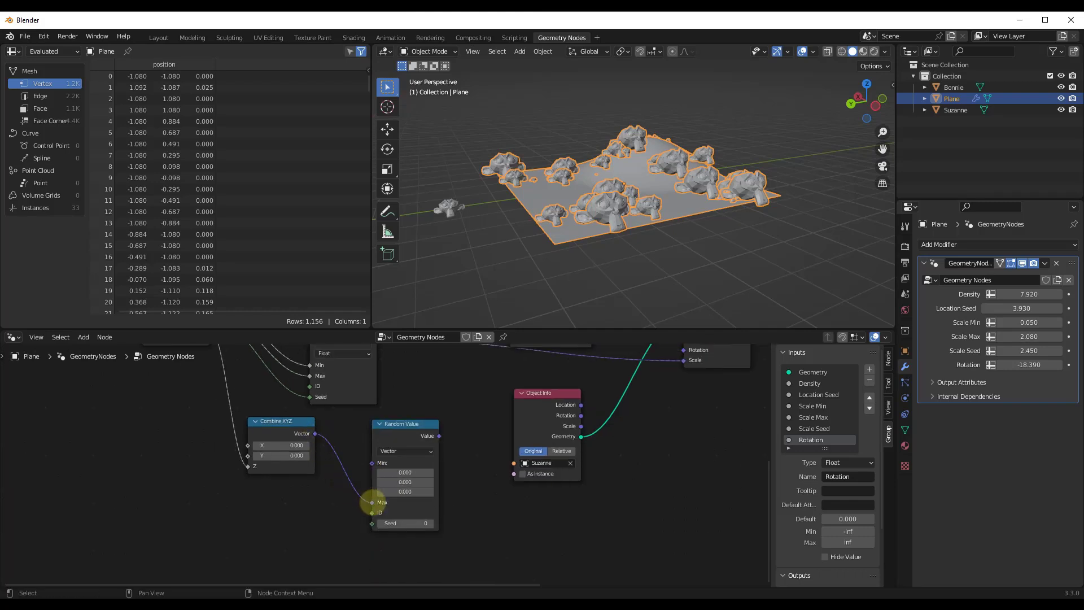
scroll(372, 502, "down", 2)
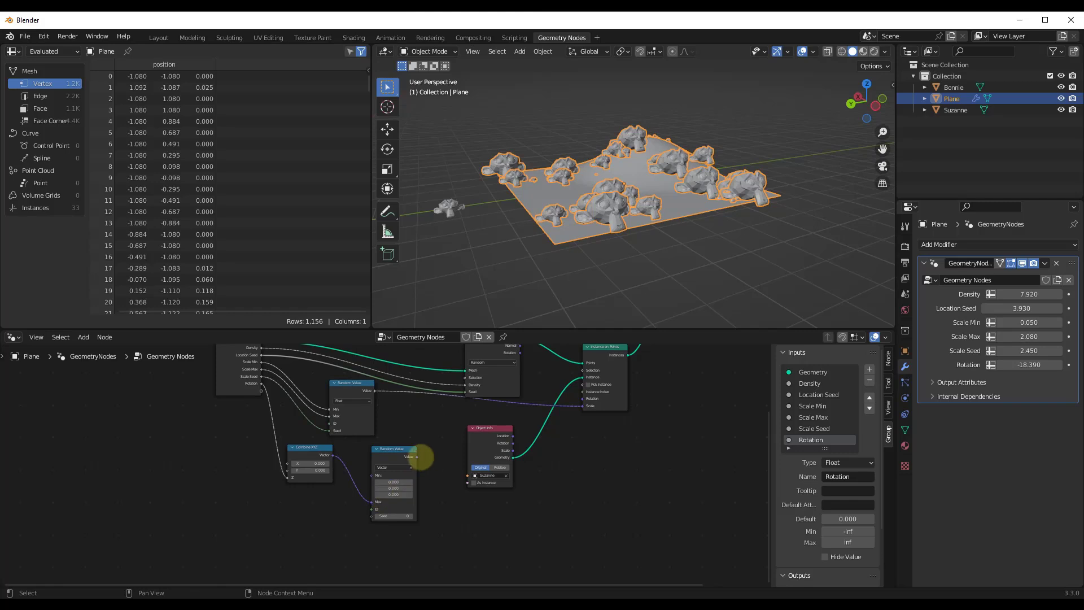
left_click_drag(417, 456, 584, 398)
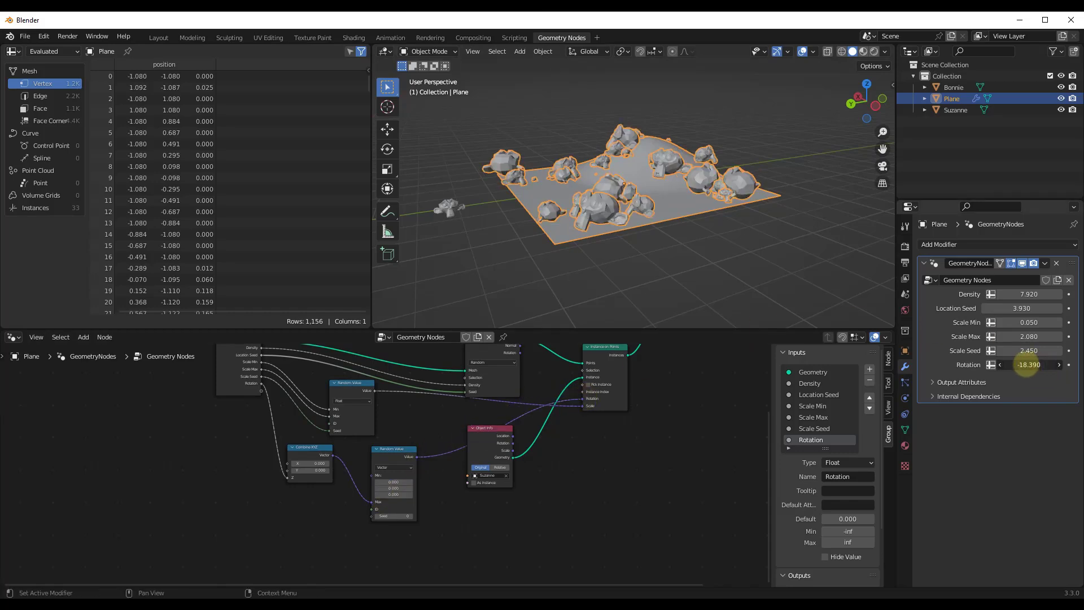
left_click_drag(1026, 364, 113, 359)
scroll(309, 464, "up", 2)
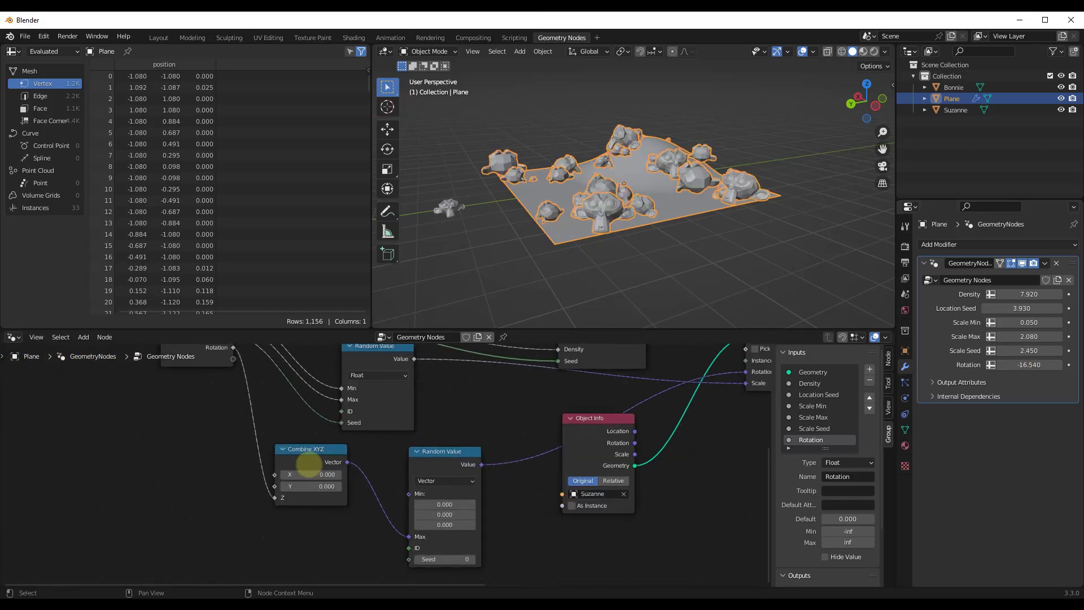
scroll(308, 464, "up", 2)
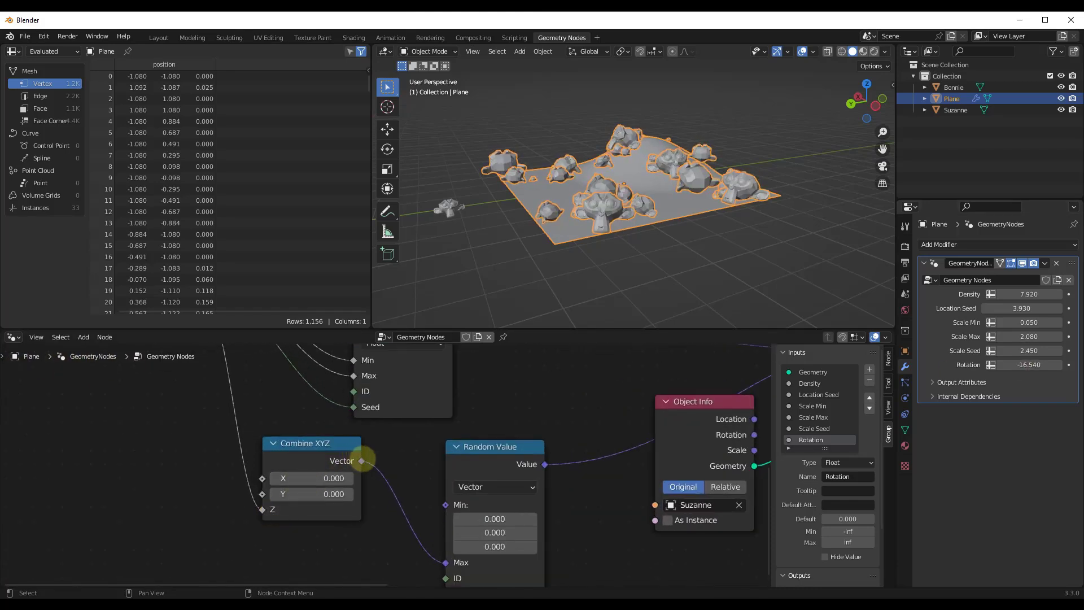
scroll(541, 514, "down", 2)
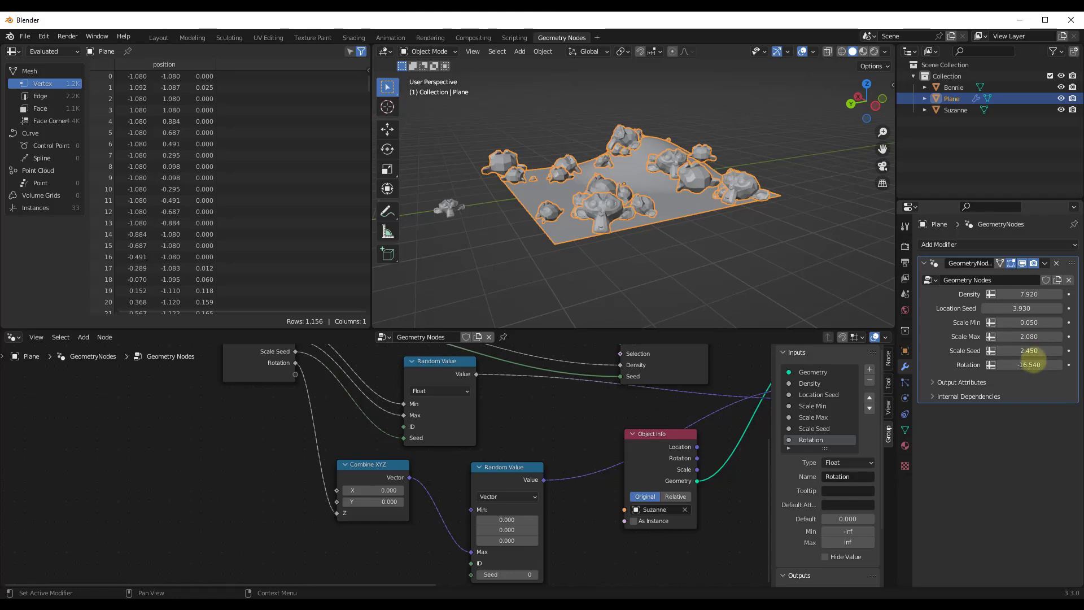
left_click_drag(1027, 365, 280, 468)
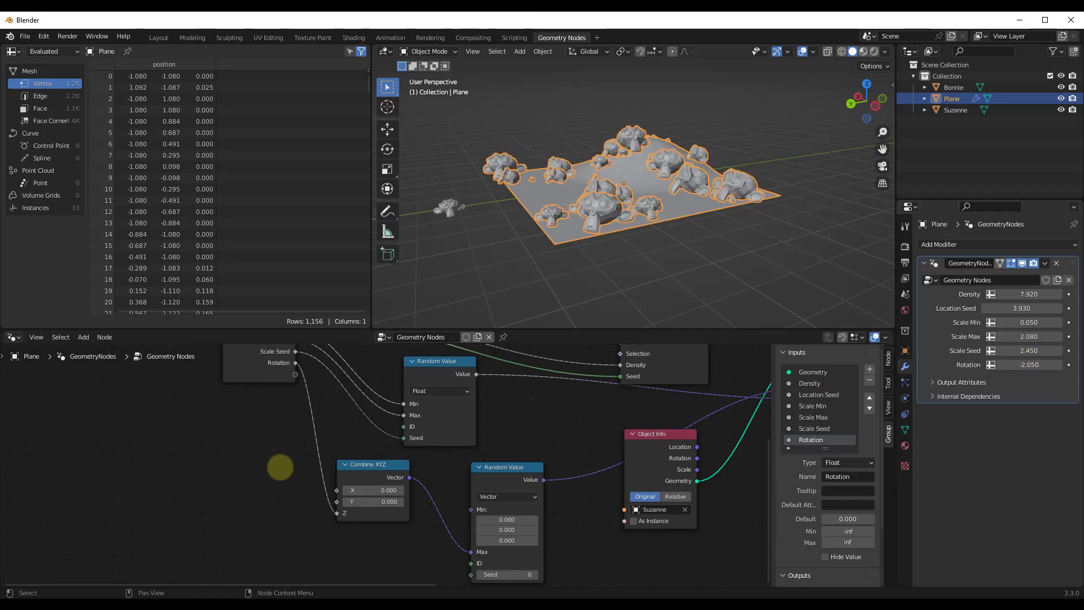
scroll(435, 416, "down", 2)
scroll(520, 523, "up", 1)
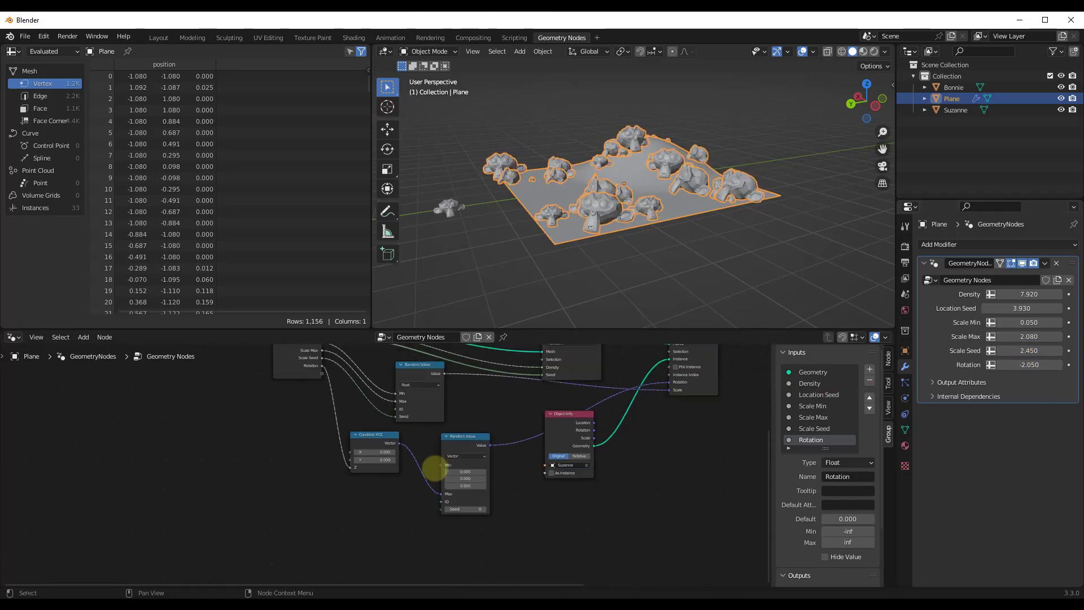
scroll(435, 480, "down", 1)
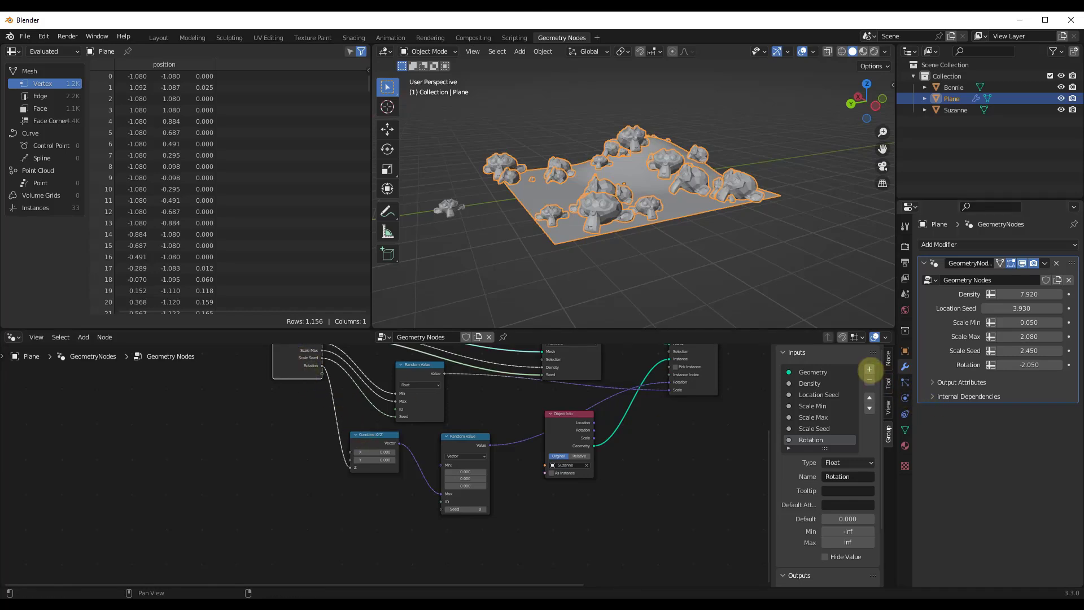
Step: Add a Rotation Seed input at 2.920 driving the rotation Random Value's Seed, then view it in Layout
left_click(869, 369)
double_click(826, 442)
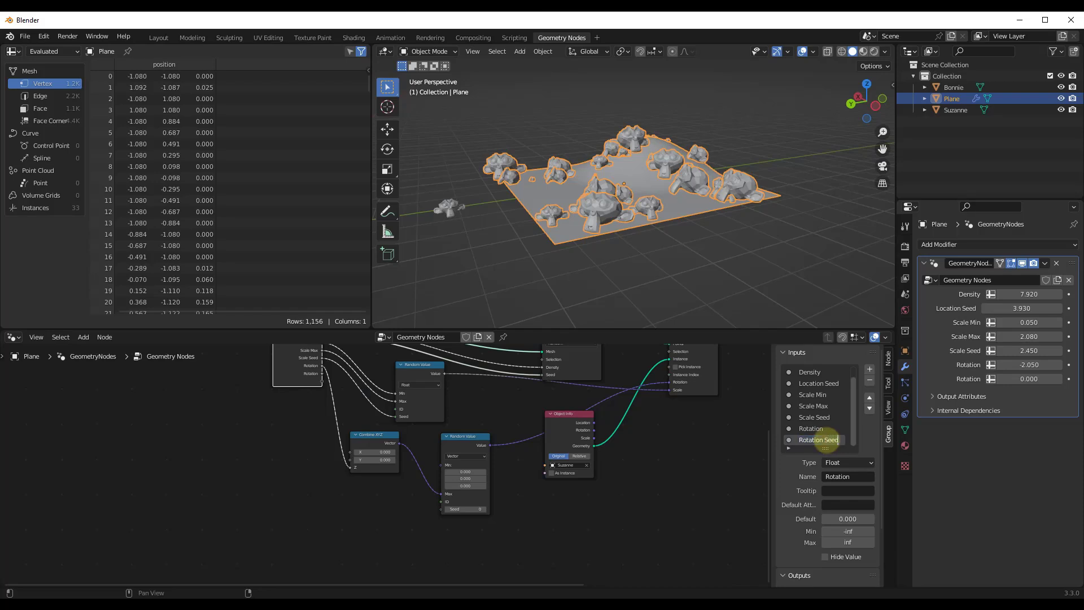
left_click_drag(290, 370, 441, 509)
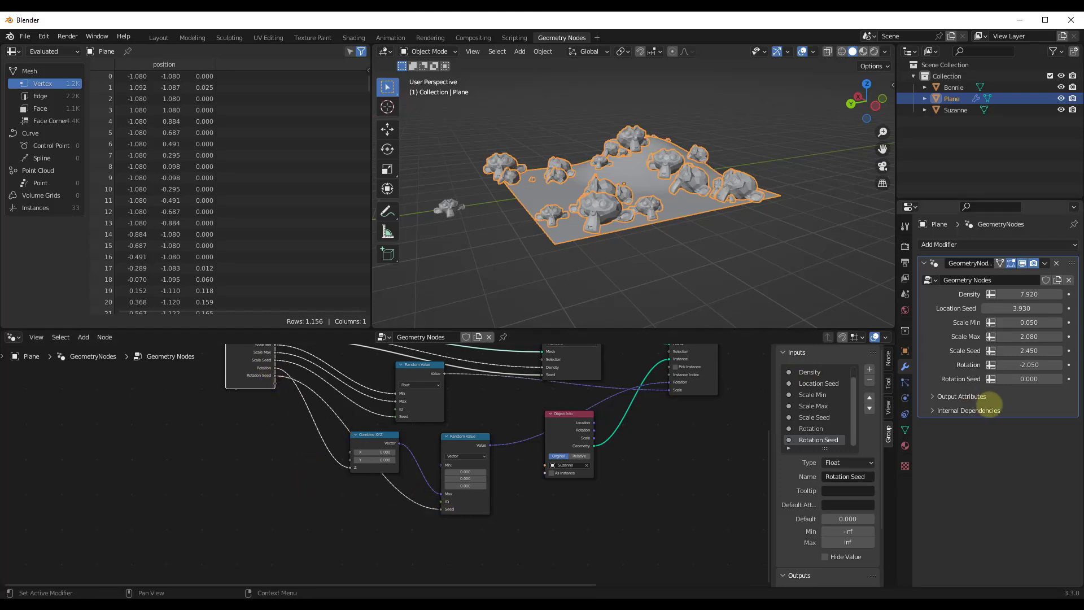
left_click_drag(22, 378, 719, 305)
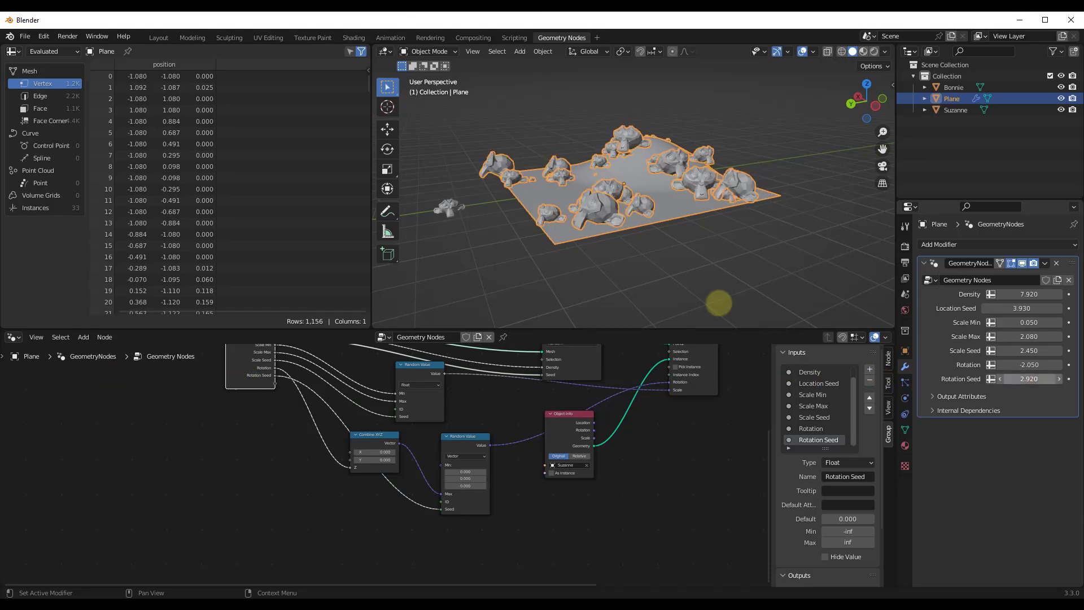
left_click(159, 37)
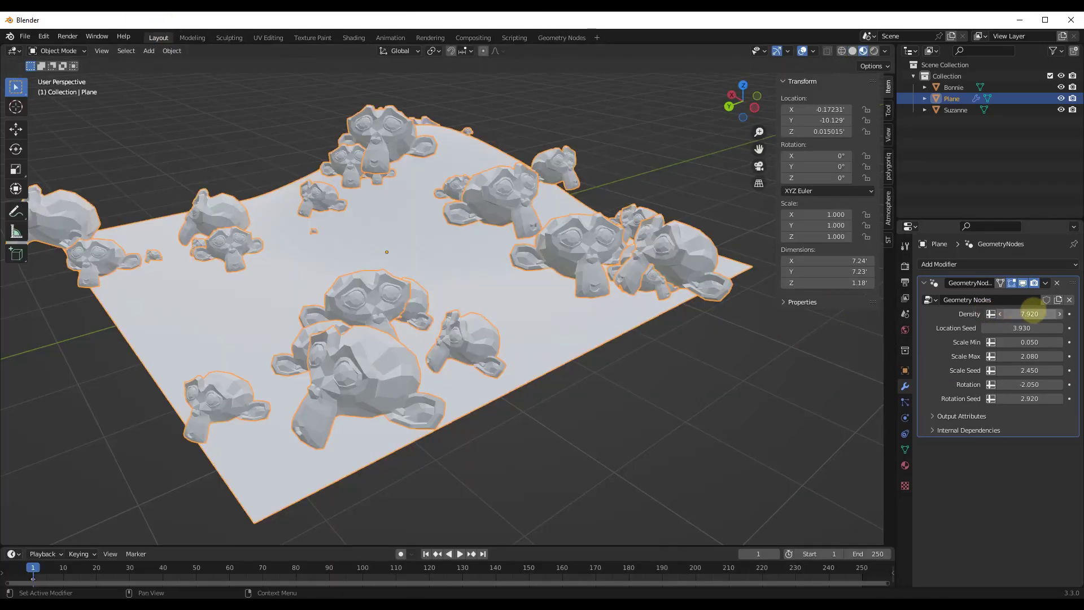
Step: Retune Density 8.840, Location Seed 4.210, Scale Min -0.080, Scale Max 1.470, Rotation -1.440, and inspect the scatter
left_click_drag(1036, 310, 985, 355)
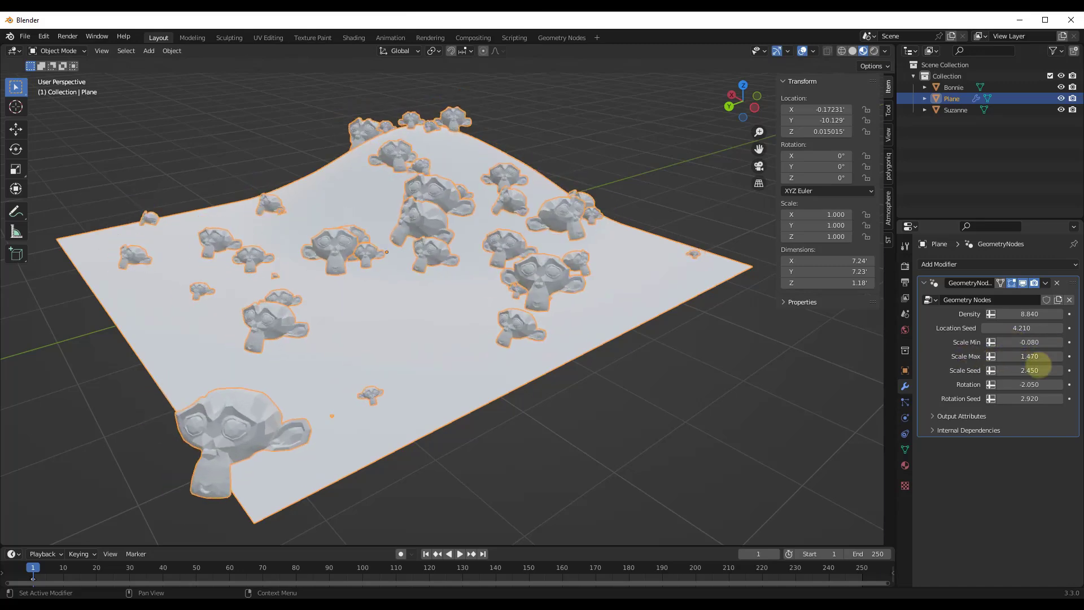
left_click_drag(1028, 384, 925, 356)
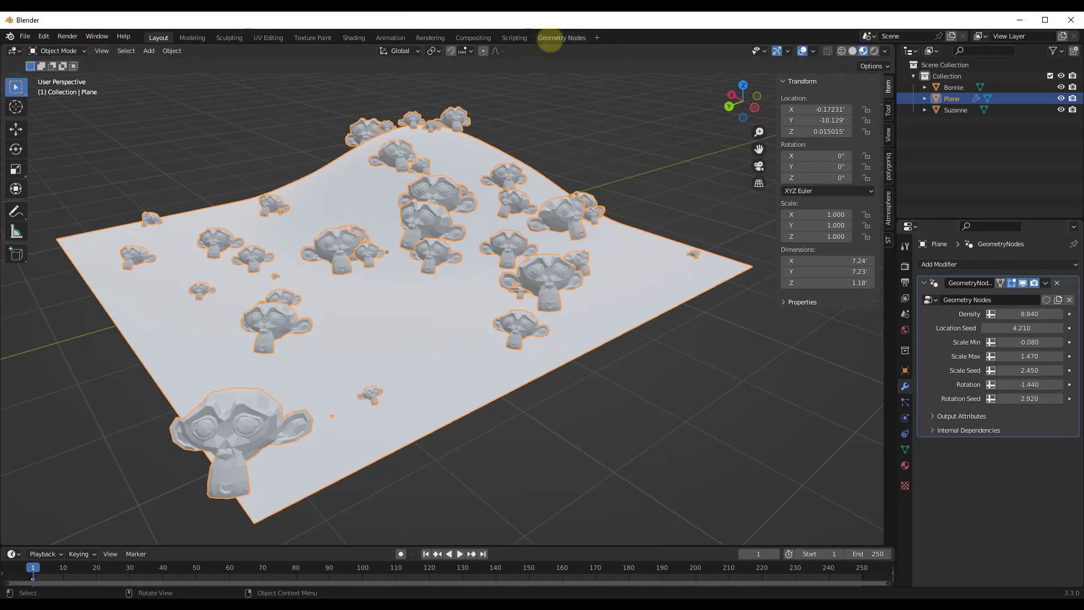
left_click(561, 38)
middle_click_drag(598, 197, 459, 212)
middle_click_drag(460, 218, 655, 145)
scroll(472, 223, "down", 6)
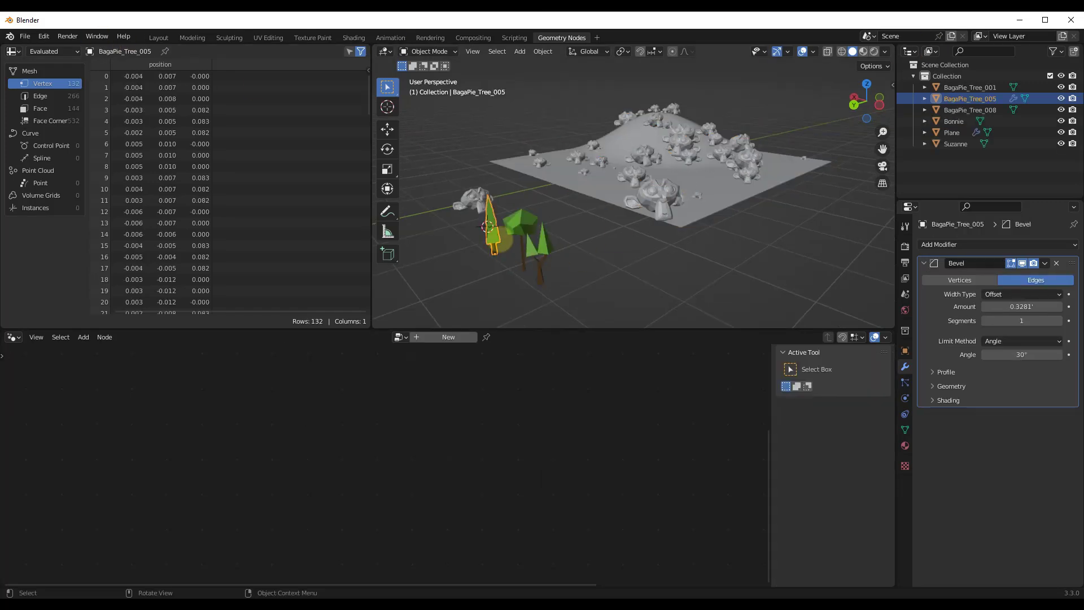
Step: Select the three BagaPie tree objects in the viewport
left_click(511, 233)
left_click(539, 263)
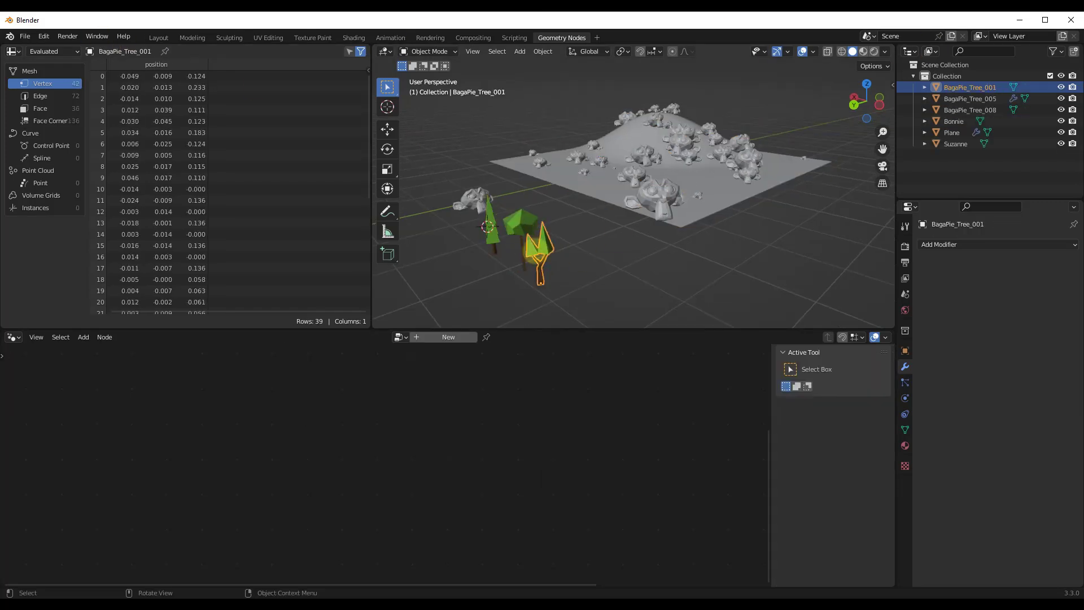
left_click(520, 224)
left_click(491, 224)
left_click(511, 229)
left_click(541, 256)
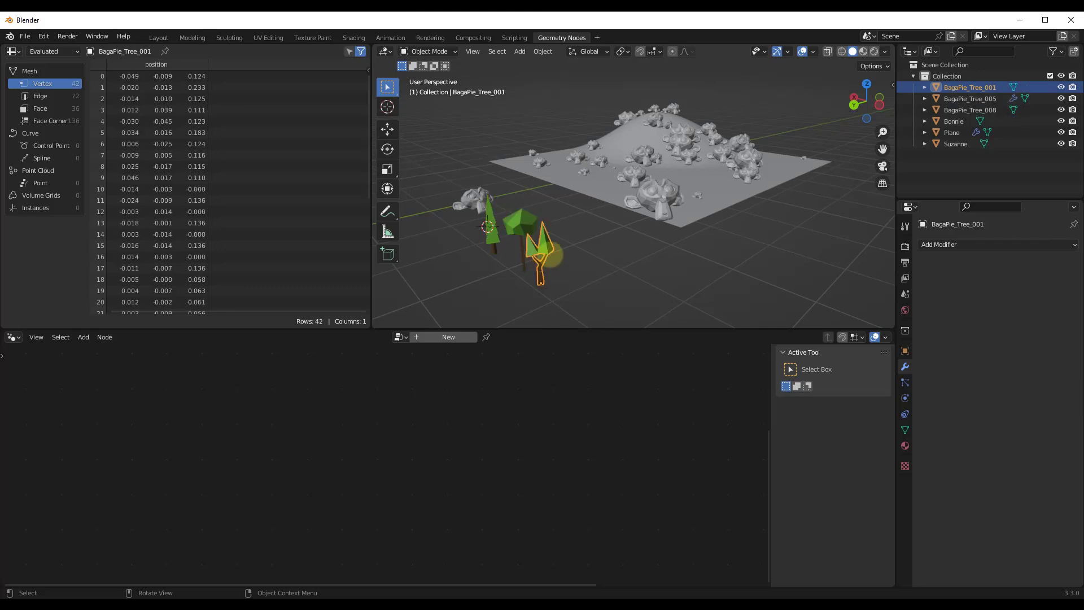
mouse_move(620, 217)
middle_mouse_down()
mouse_move(624, 228)
mouse_move(625, 218)
middle_mouse_up()
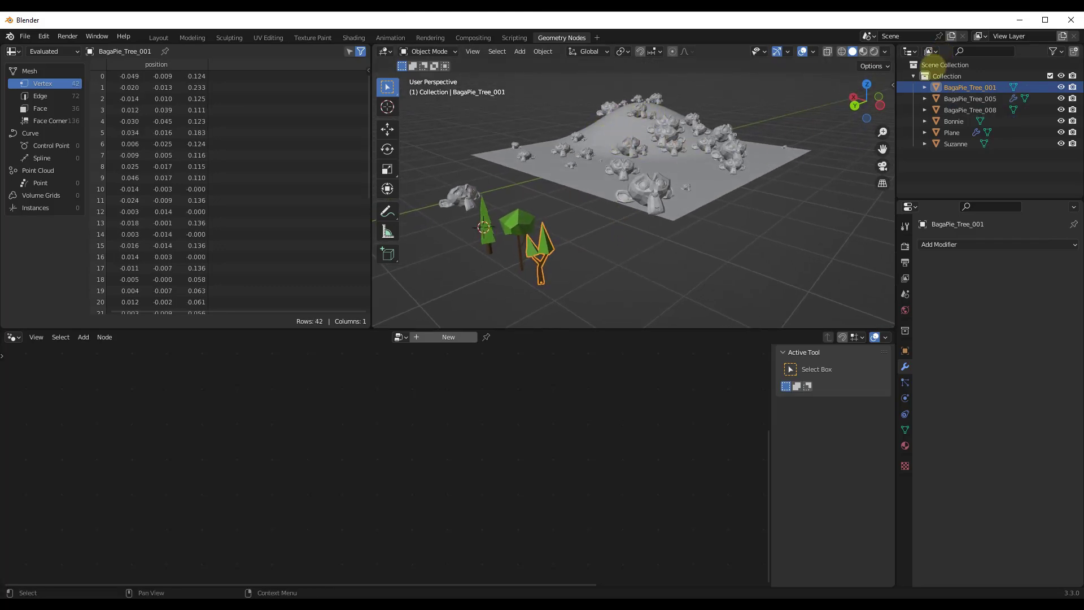
Step: Create a new collection under Scene Collection named Trees to Scatter
left_click(932, 63)
right_click(932, 64)
left_click(932, 65)
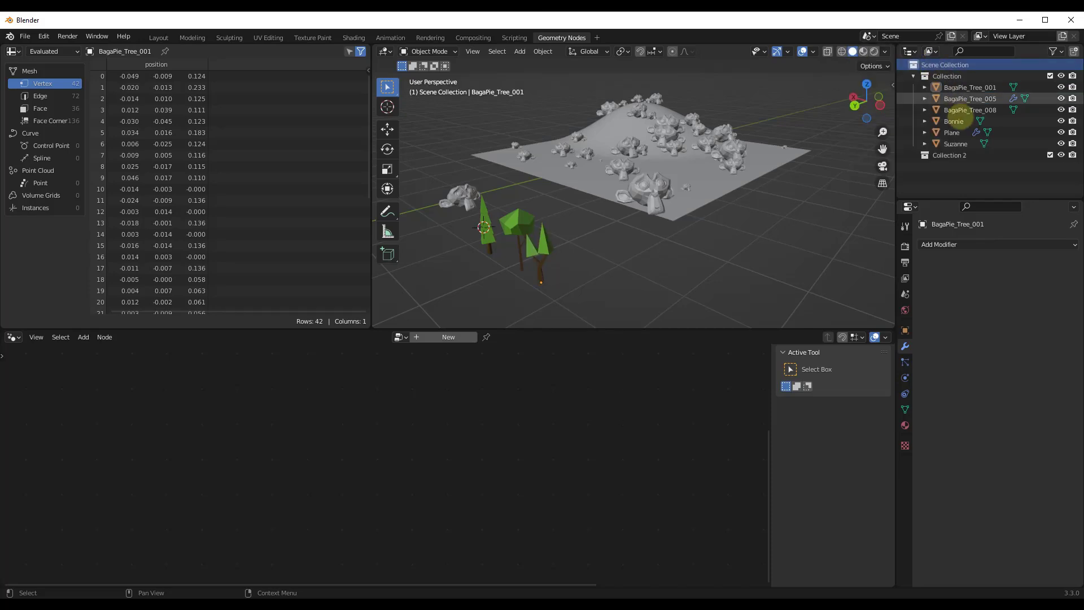
double_click(945, 156)
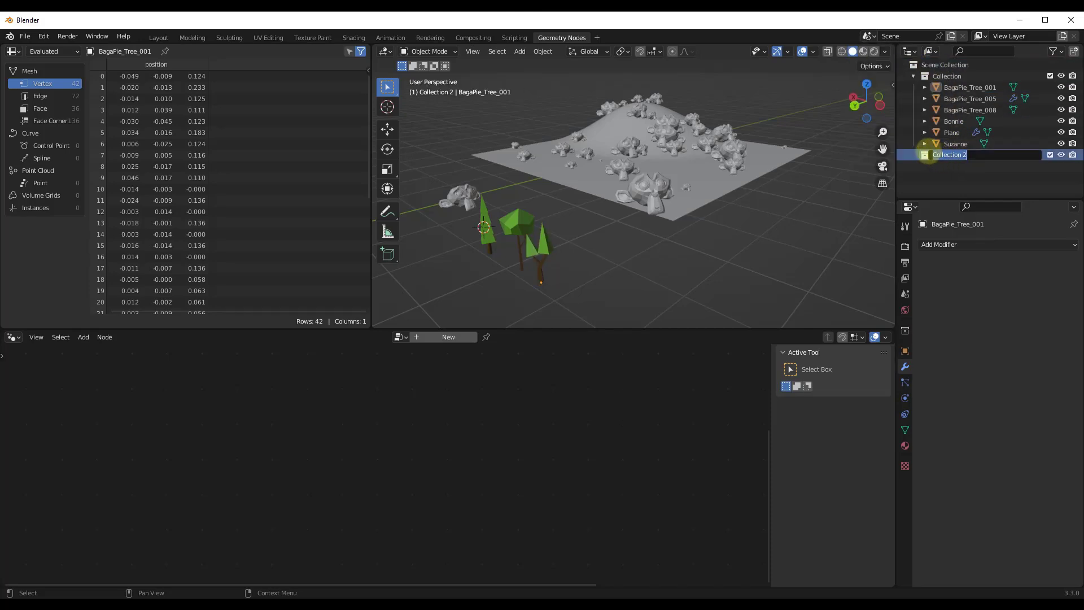
type("Trees to Scatter")
key("Return")
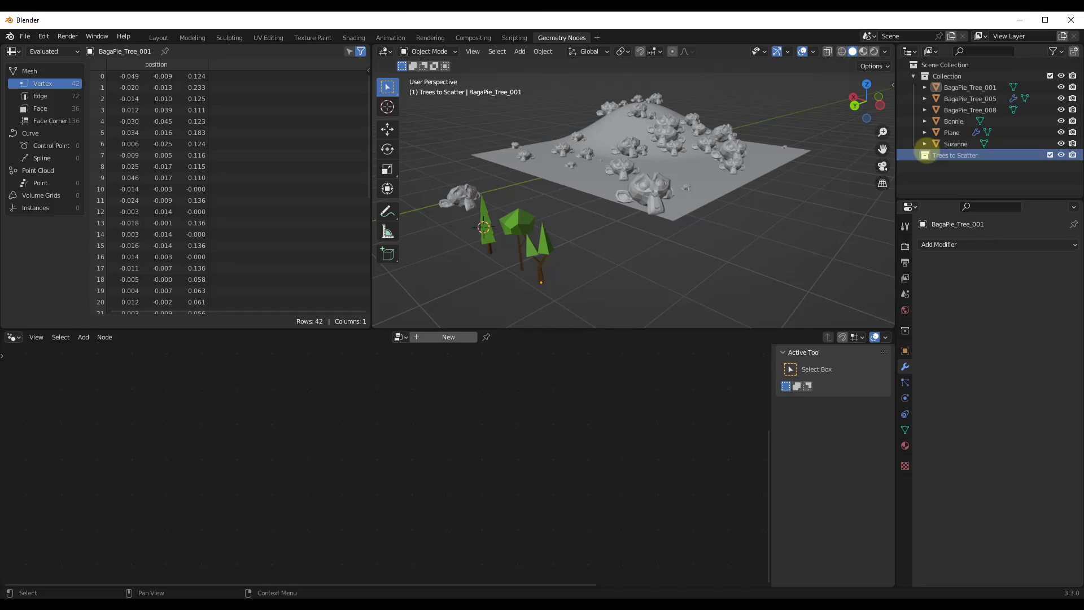
Step: Move the BagaPie trees into Trees to Scatter, then select and frame the Plane
left_click_drag(960, 87, 952, 145)
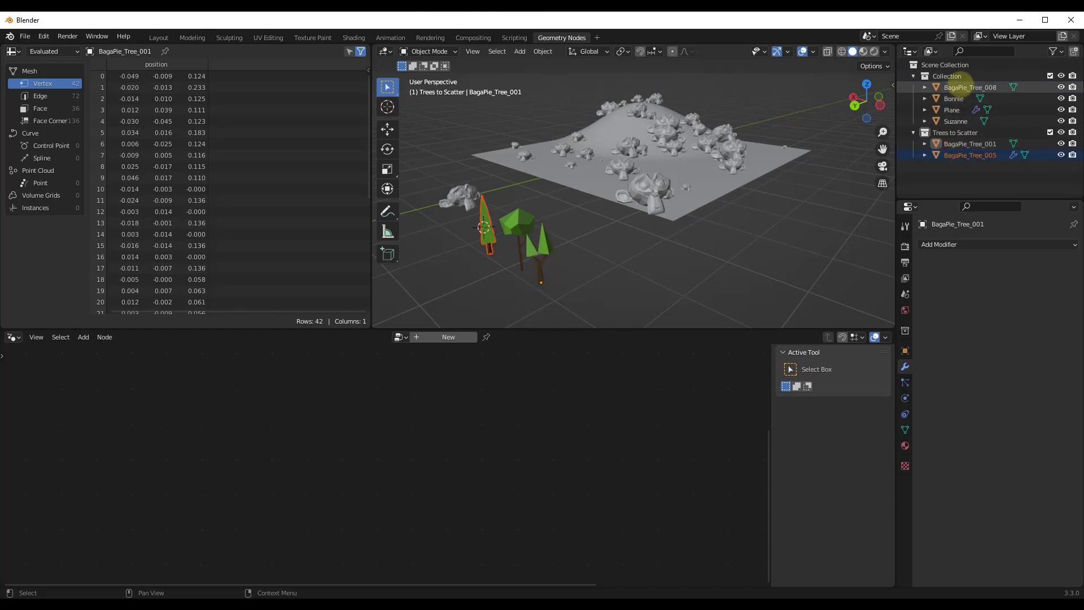
left_click_drag(944, 87, 960, 132)
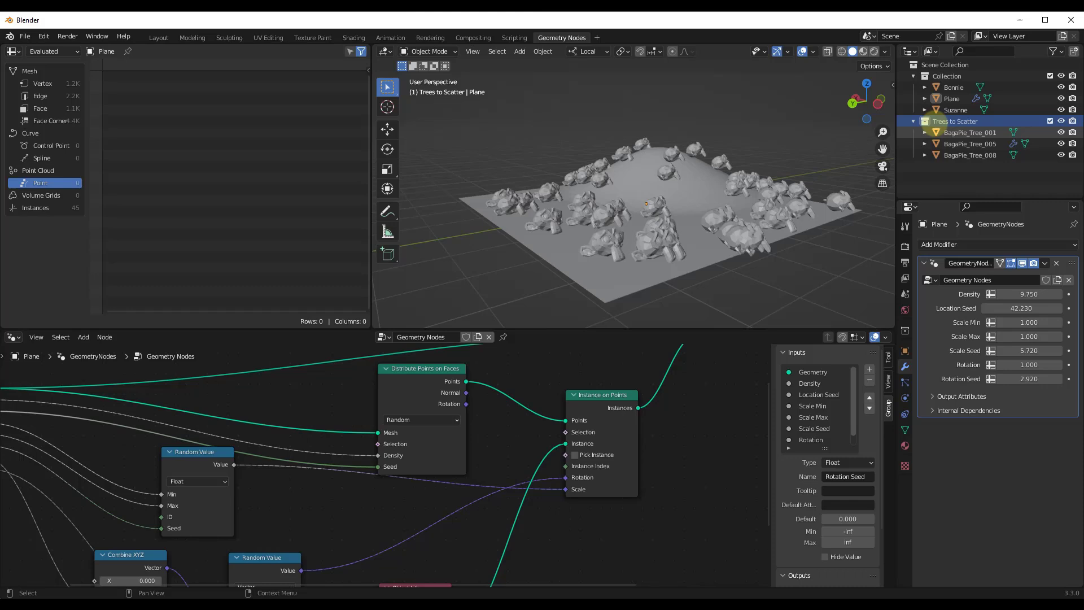
left_click(958, 122)
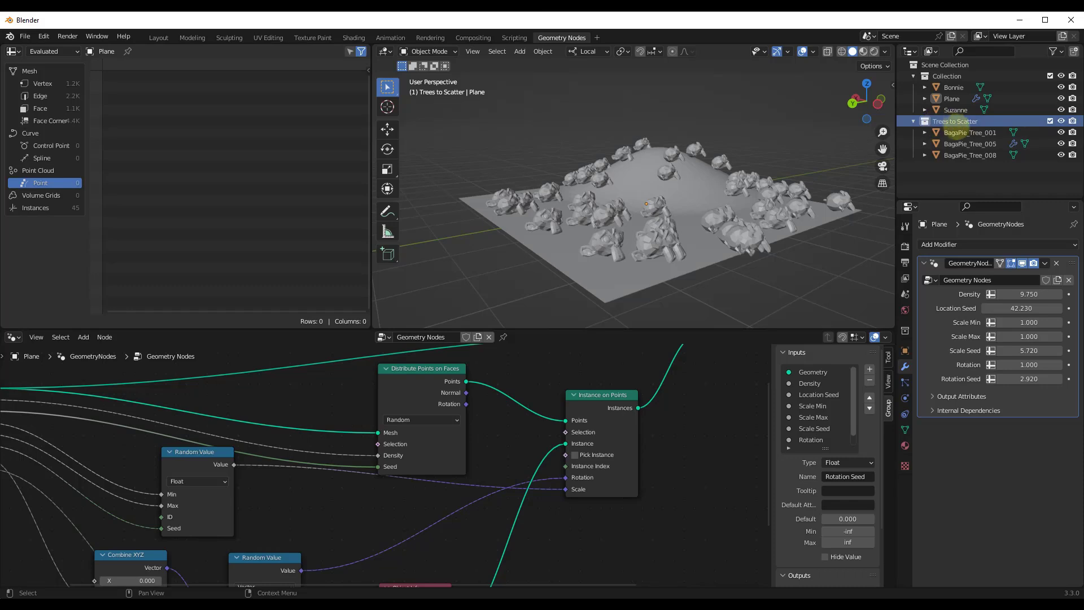
left_click(966, 132)
key("KP_Decimal")
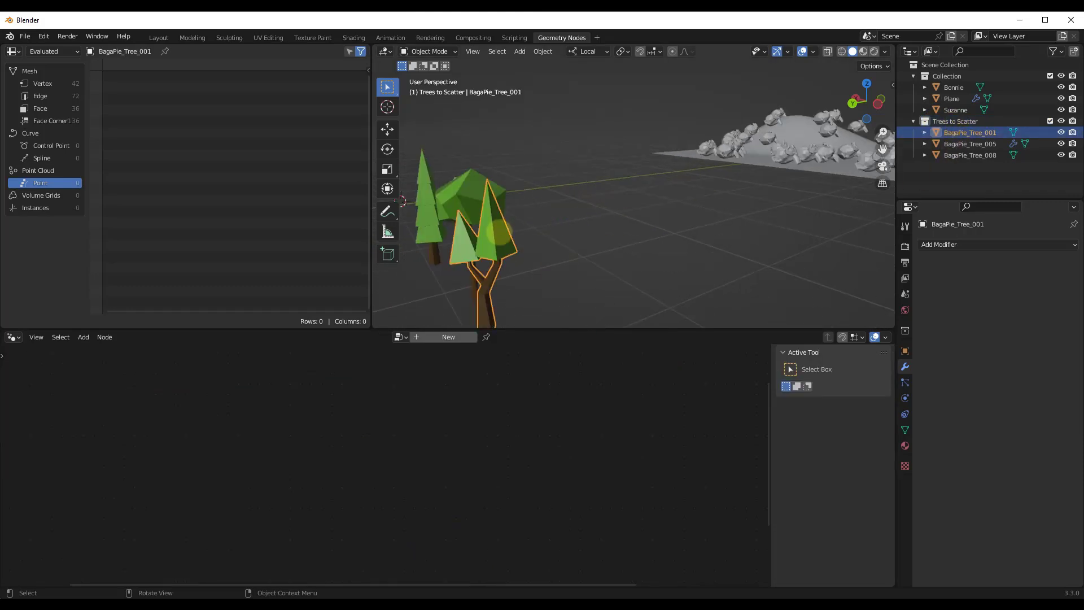
scroll(499, 230, "down", 8)
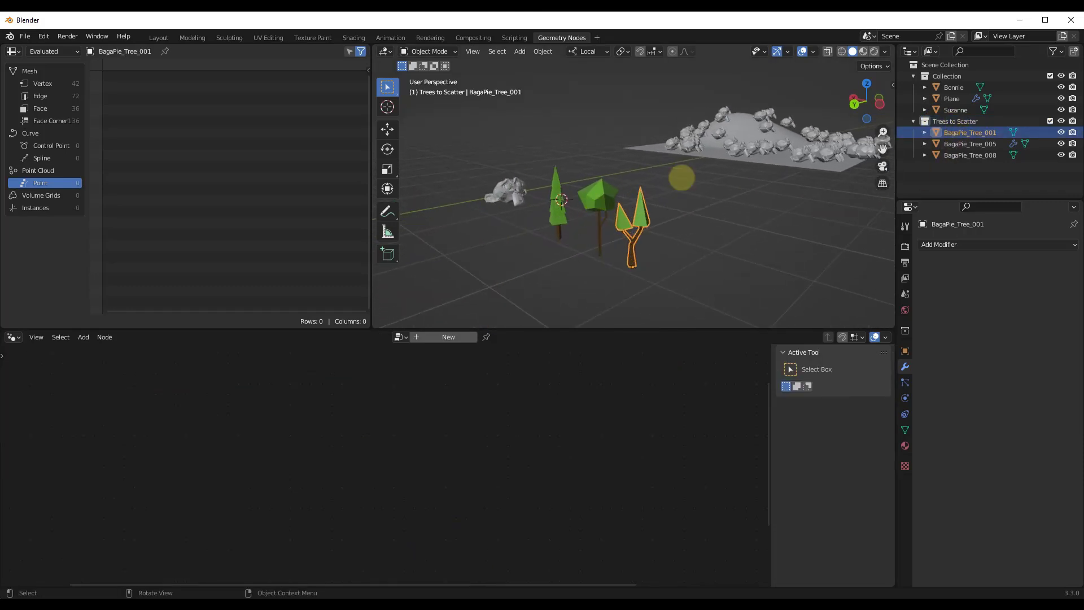
left_click(802, 145)
key("KP_Decimal")
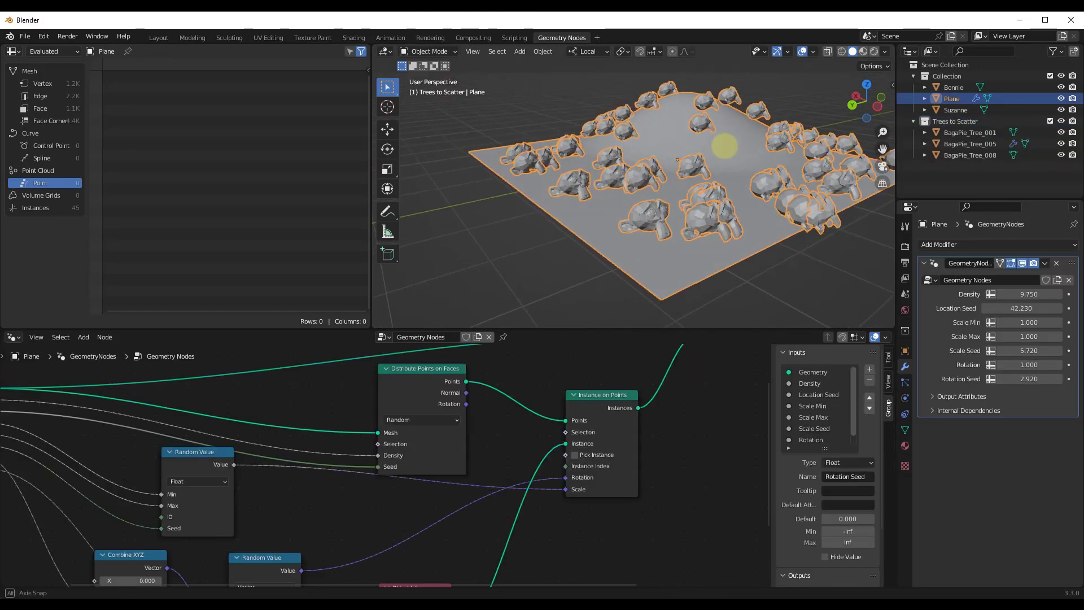
Step: Bring the Object Info node into view and select it
middle_click_drag(725, 145, 758, 168)
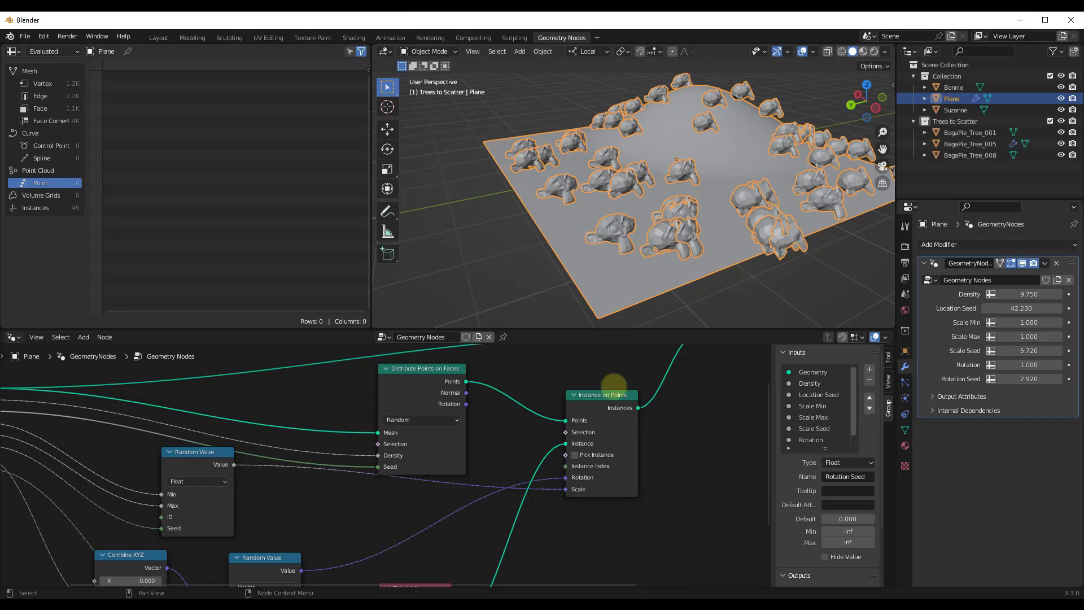
scroll(627, 355, "down", 3)
middle_click_drag(620, 351, 549, 440)
scroll(531, 444, "up", 4)
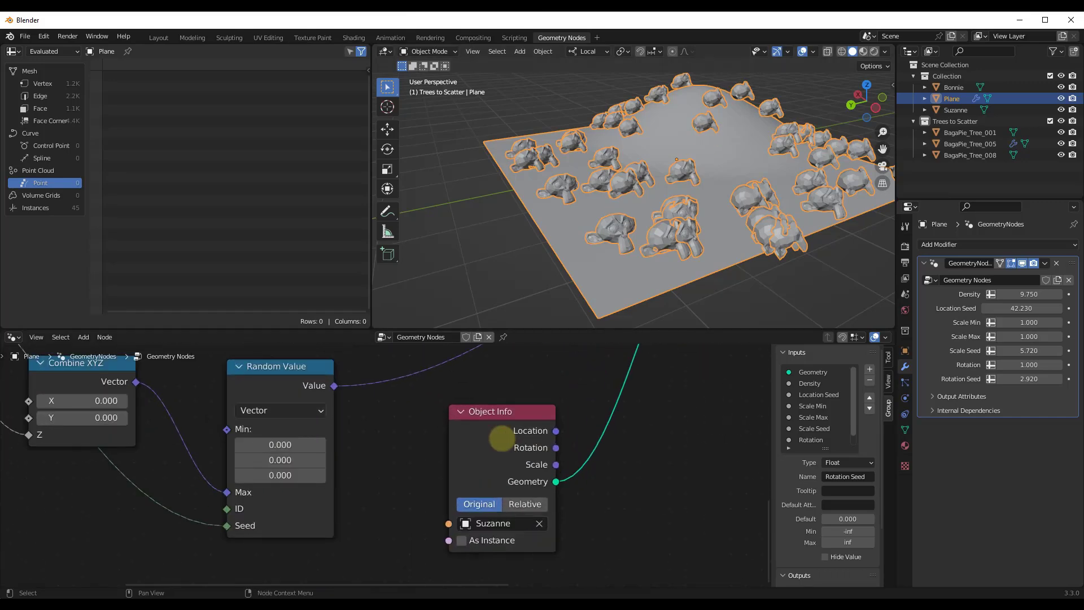
left_click(511, 409)
scroll(530, 446, "down", 1)
Step: Add a Collection Info node and place it below the Object Info node
key("shift+a")
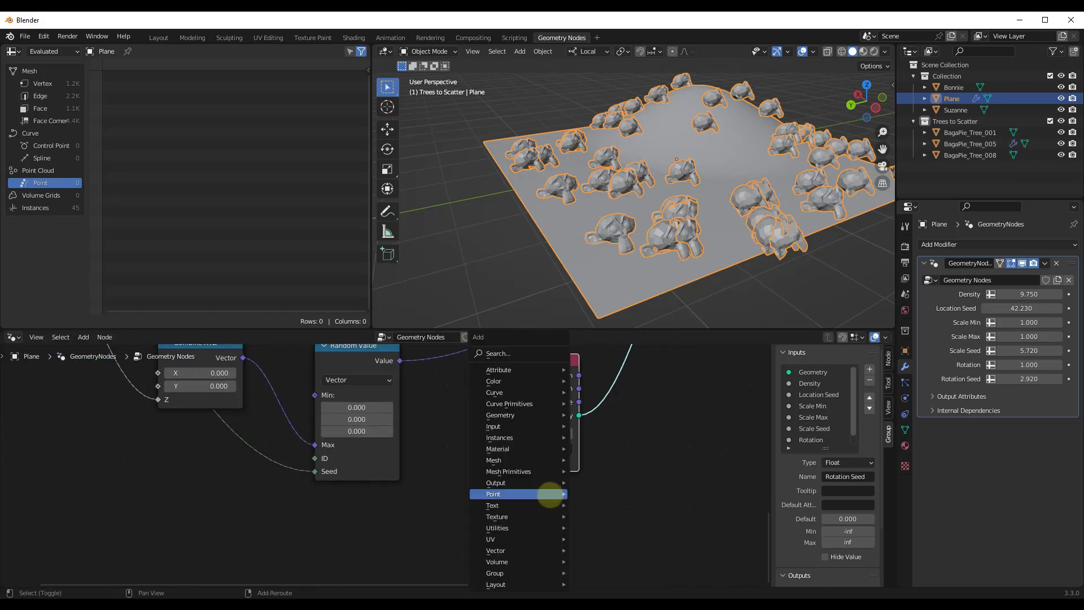
left_click(525, 350)
type("col")
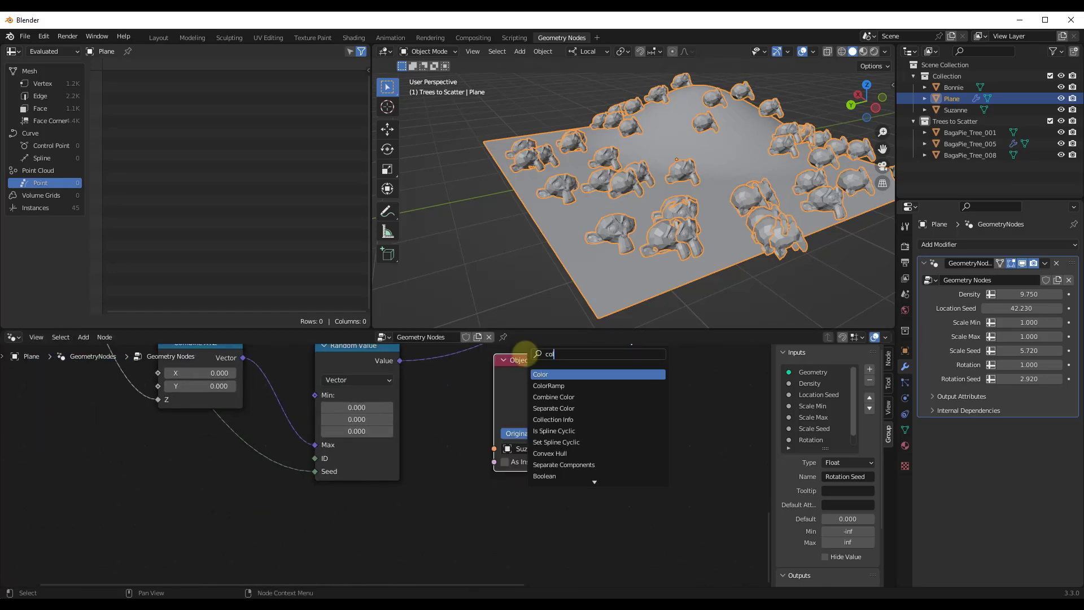
type("lection")
left_click(547, 374)
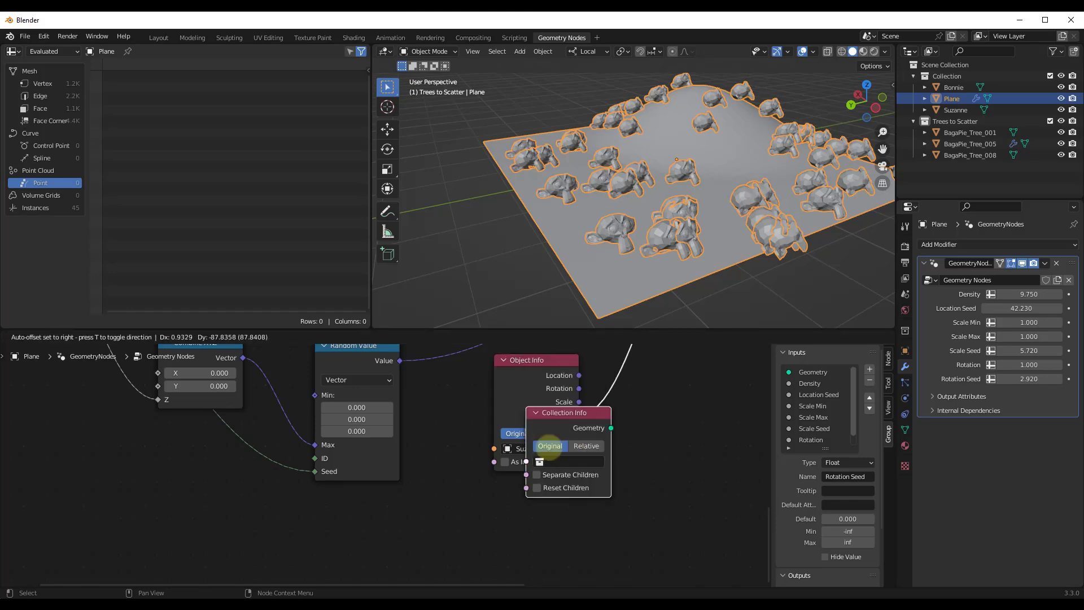
left_click(528, 509)
Step: Set it to Trees to Scatter and wire its Geometry into Instance on Points' Instance input
left_click(542, 547)
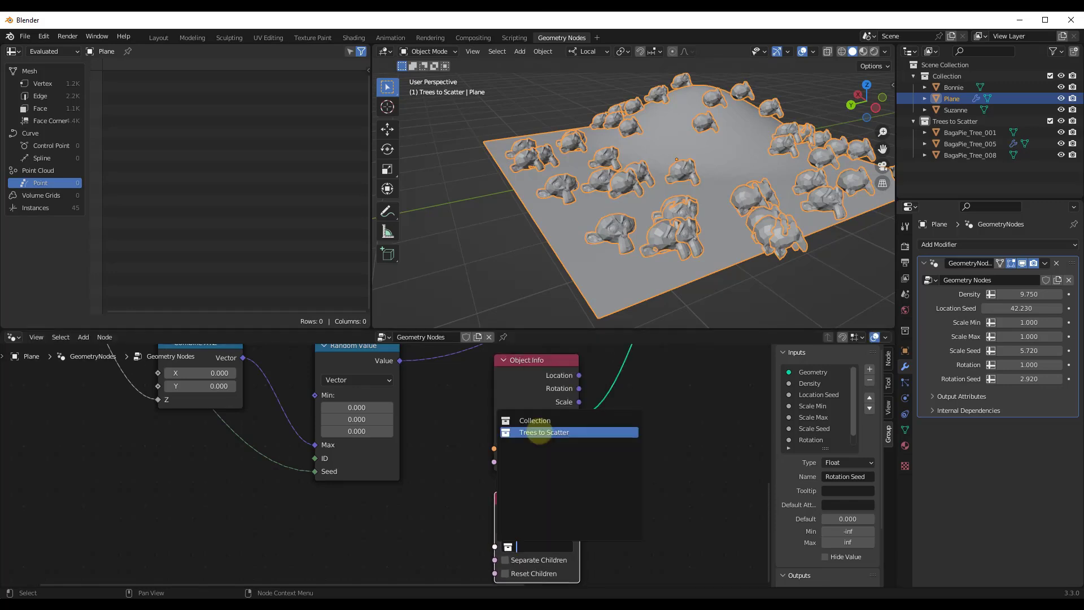
left_click(539, 433)
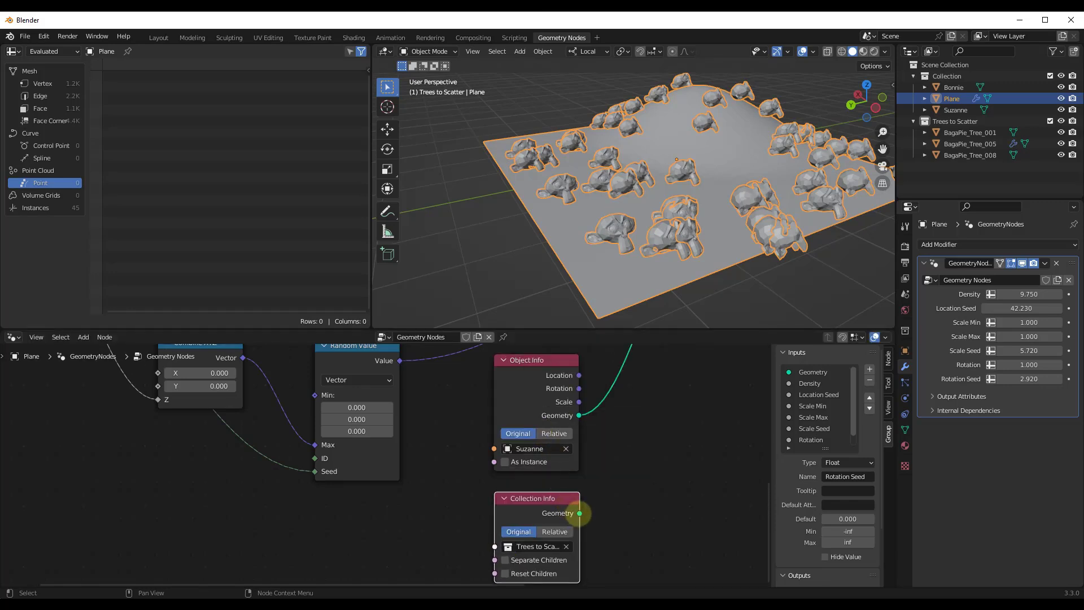
left_click_drag(579, 513, 612, 437)
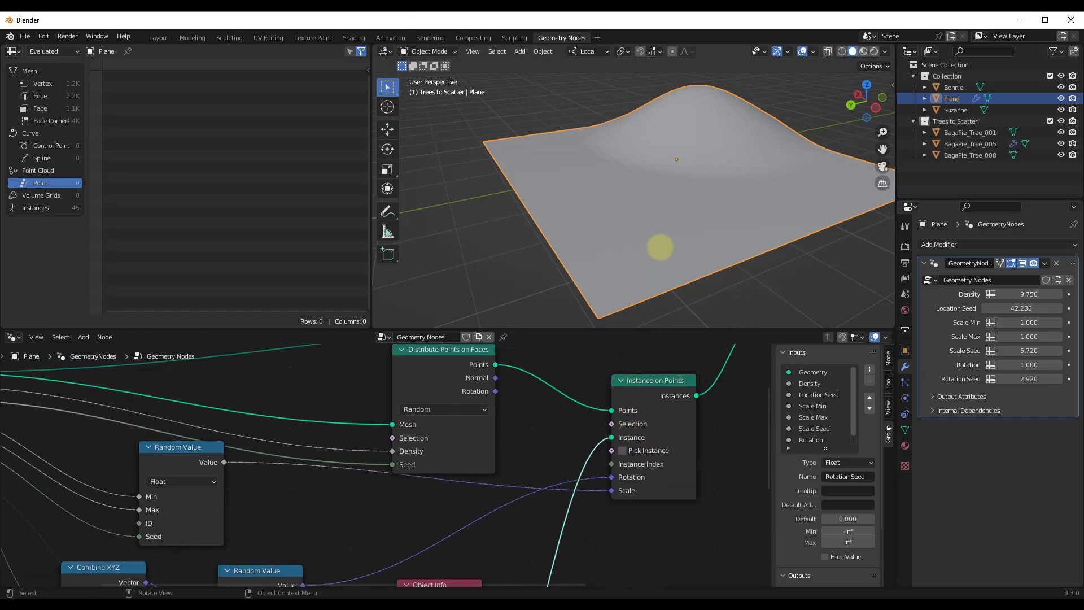
scroll(676, 164, "down", 8)
mouse_move(676, 152)
middle_mouse_down()
mouse_move(700, 159)
mouse_move(697, 150)
middle_mouse_up()
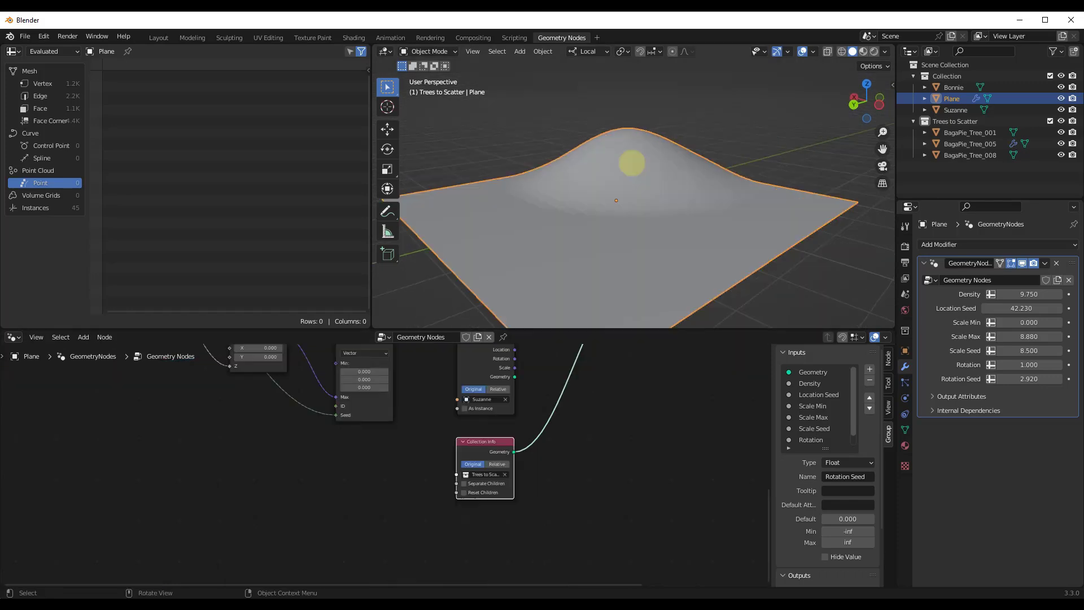
scroll(632, 162, "down", 1)
middle_click_drag(622, 372, 619, 380)
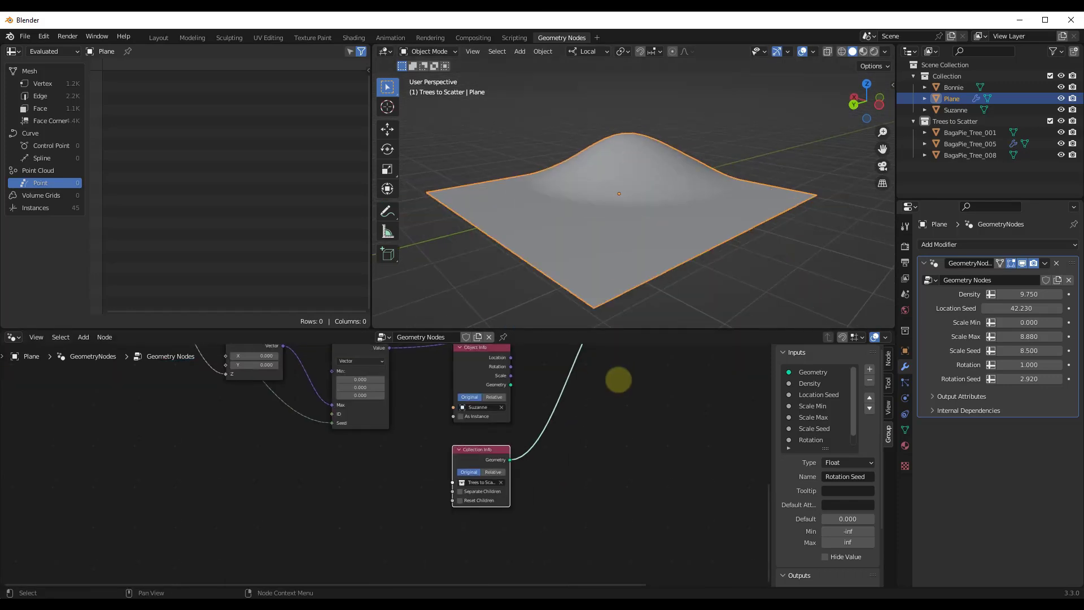
scroll(477, 511, "up", 3)
left_click(465, 468)
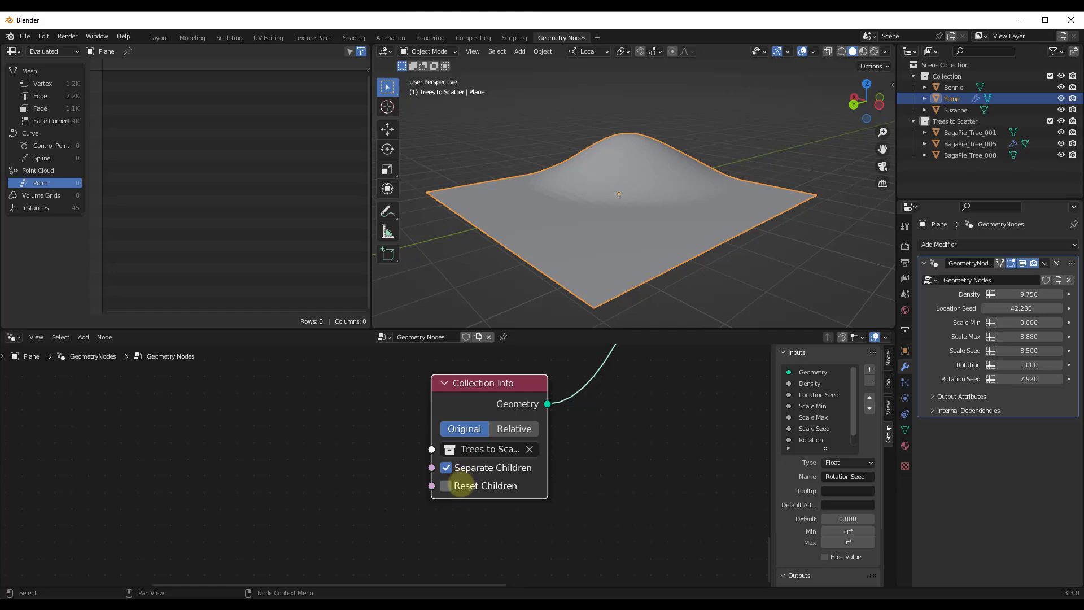
scroll(642, 242, "down", 8)
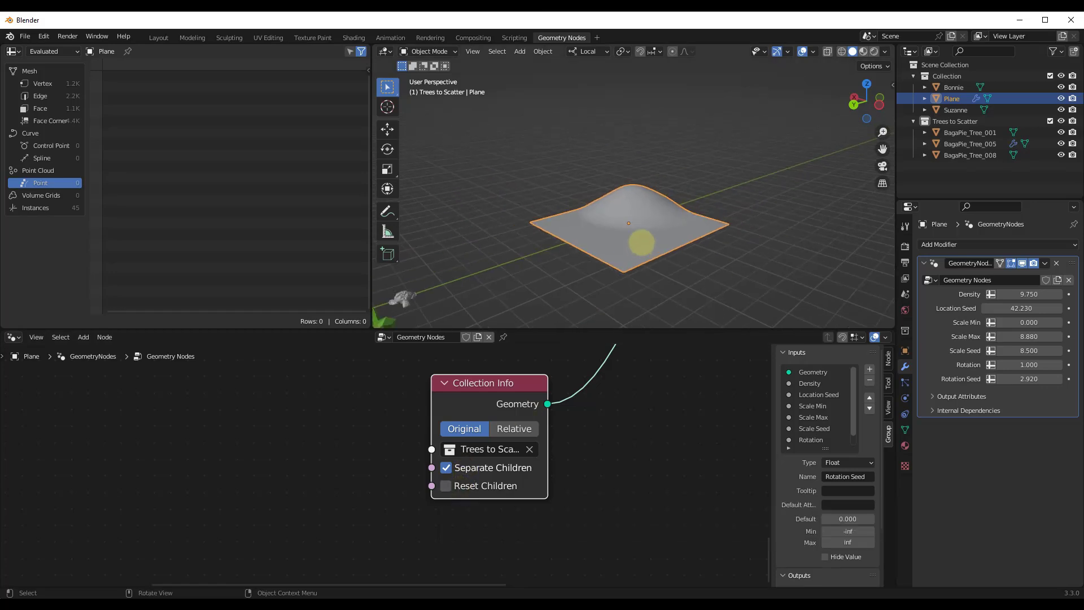
scroll(629, 212, "up", 6)
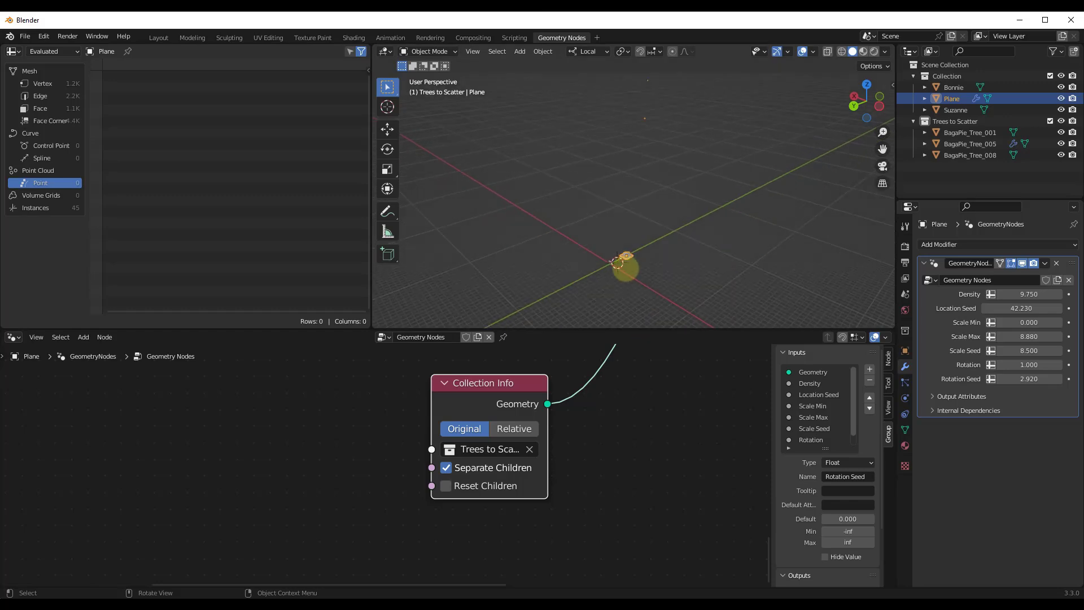
middle_click_drag(629, 247, 499, 306)
scroll(507, 302, "up", 6)
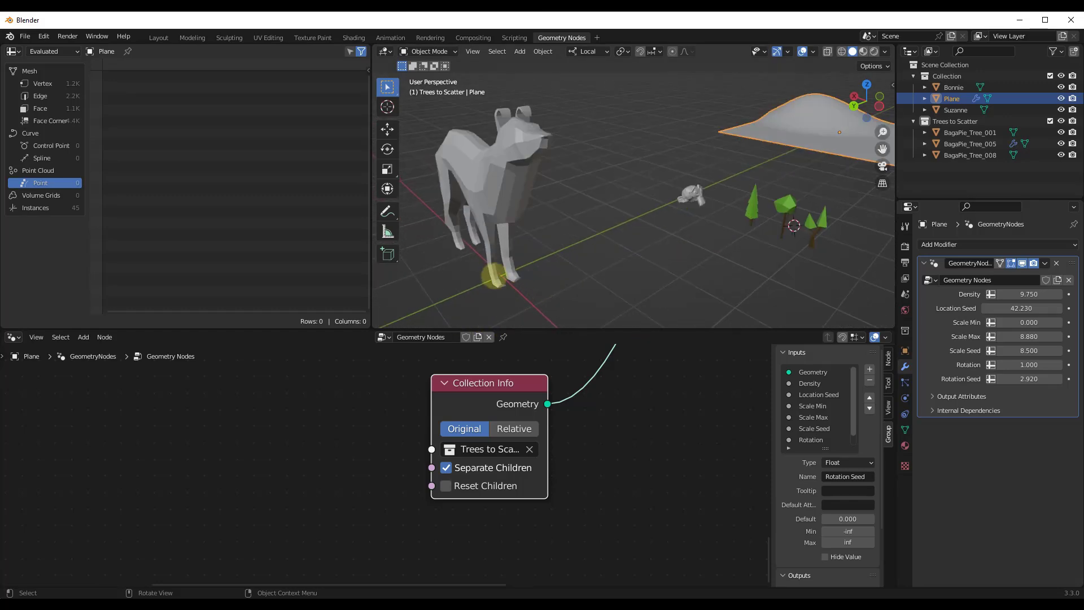
middle_click_drag(501, 265, 528, 274)
scroll(510, 270, "down", 4)
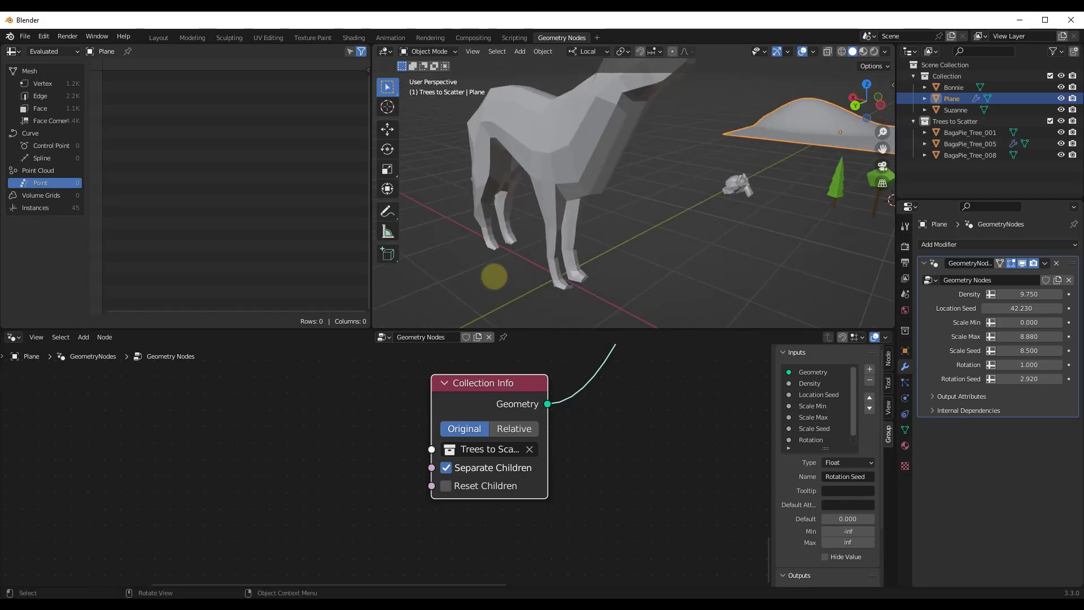
scroll(453, 256, "down", 5)
scroll(608, 304, "down", 5)
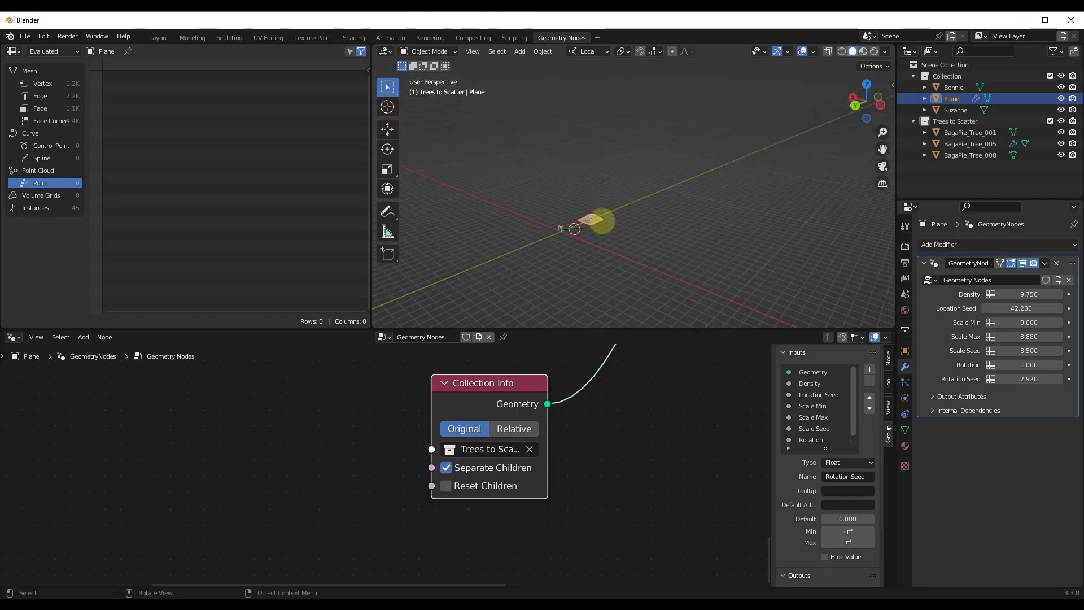
middle_click_drag(734, 307, 784, 297)
scroll(602, 186, "up", 5)
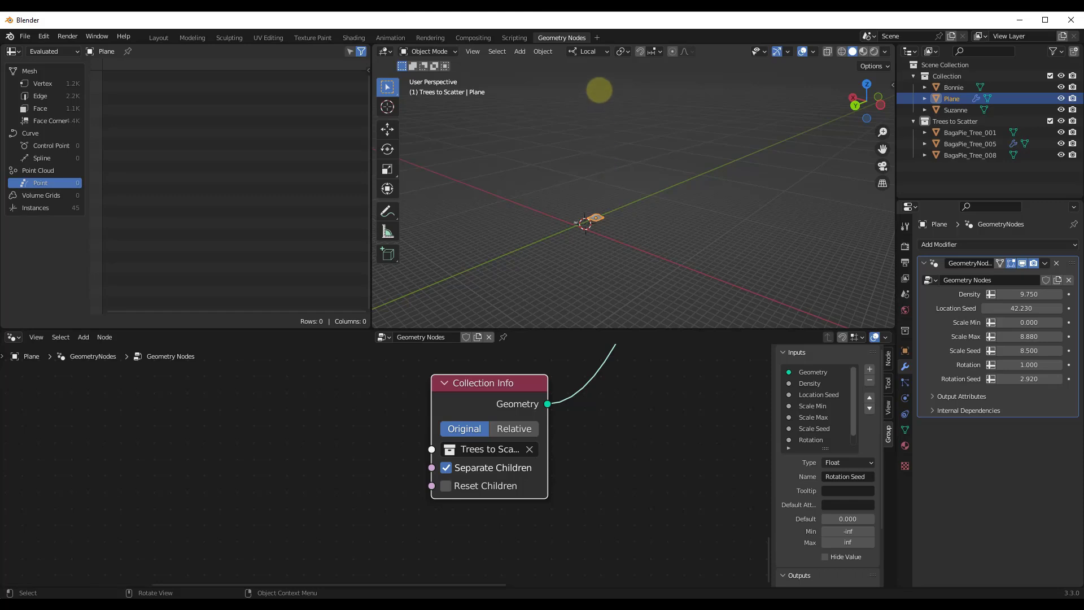
scroll(601, 187, "down", 3)
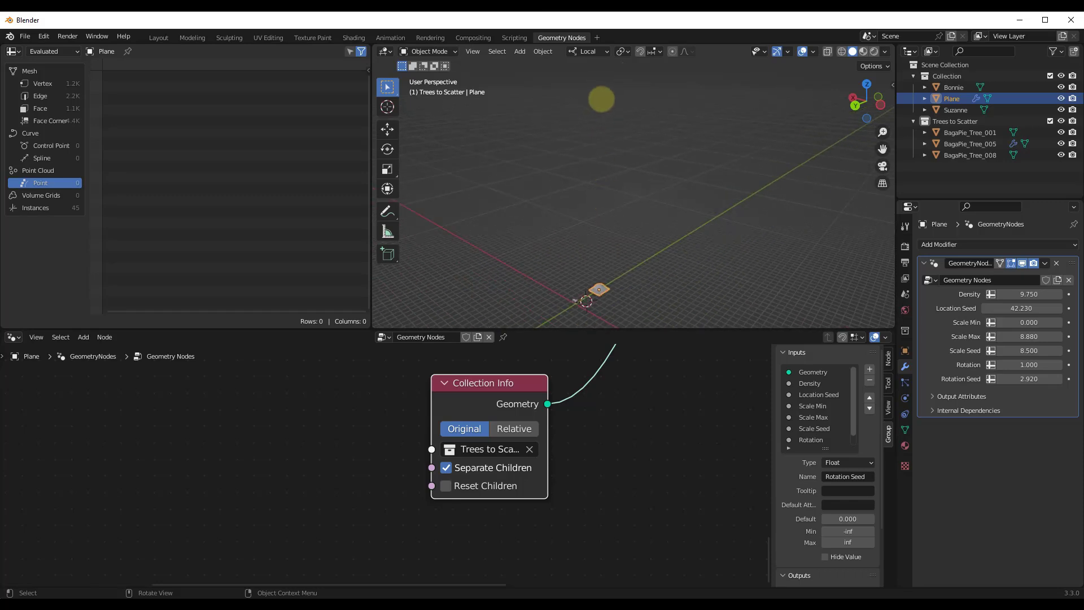
scroll(602, 186, "up", 2)
scroll(601, 187, "down", 4)
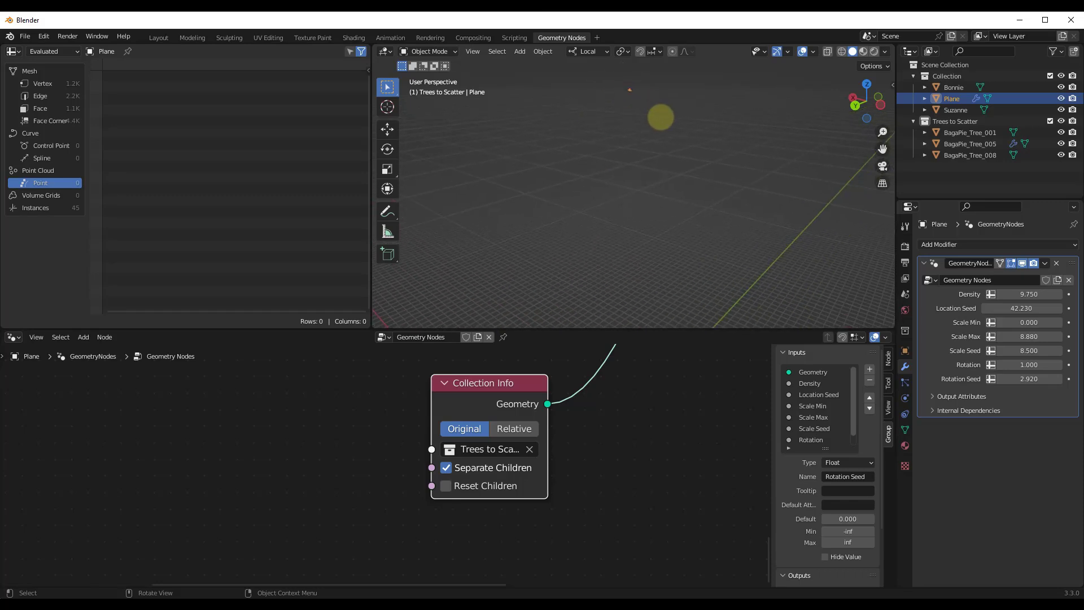
key("KP_Decimal")
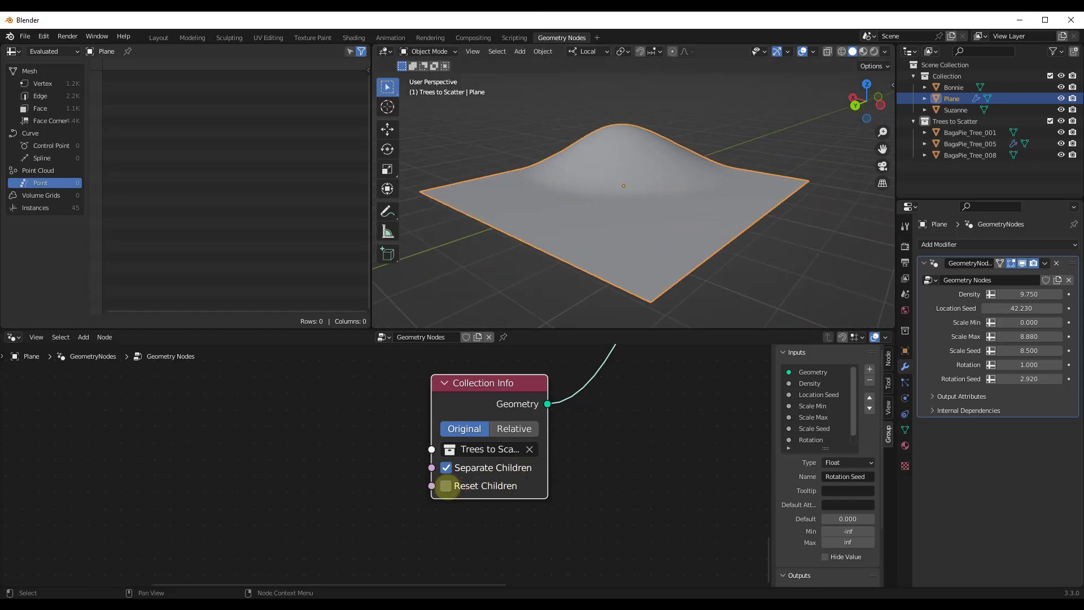
Step: Enable Reset Children on the Collection Info node so trees sit at their own origins
left_click(445, 485)
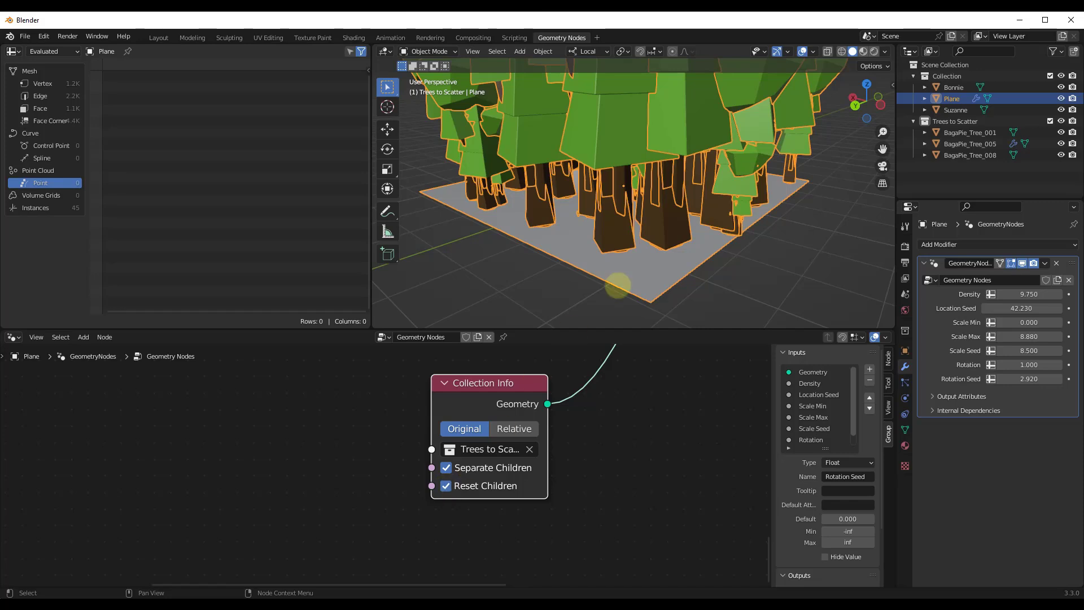
scroll(617, 285, "down", 6)
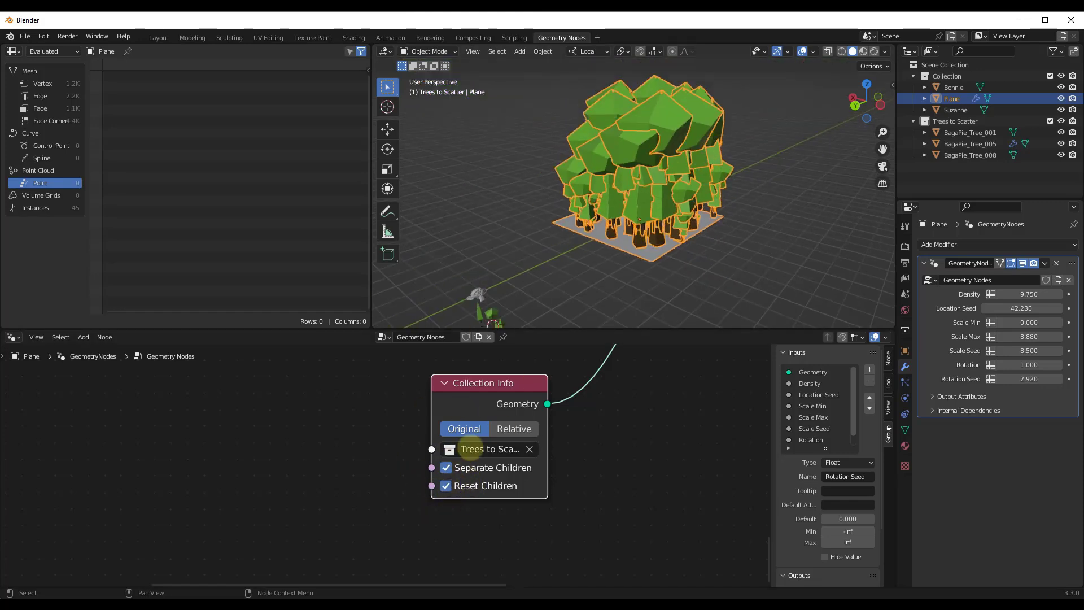
middle_click_drag(633, 265, 656, 222)
scroll(692, 210, "down", 3)
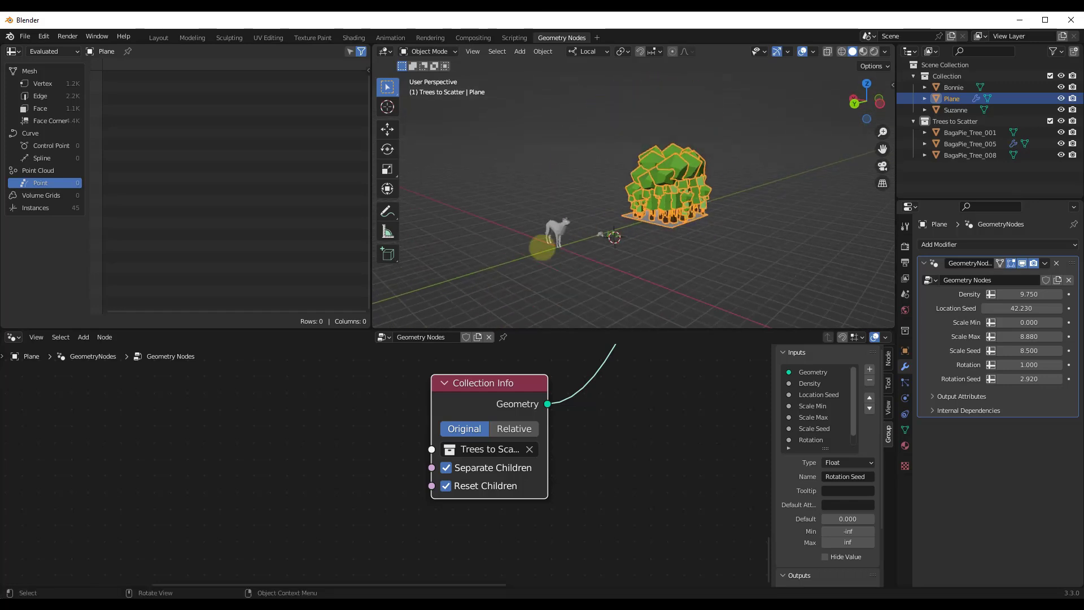
scroll(571, 237, "up", 6)
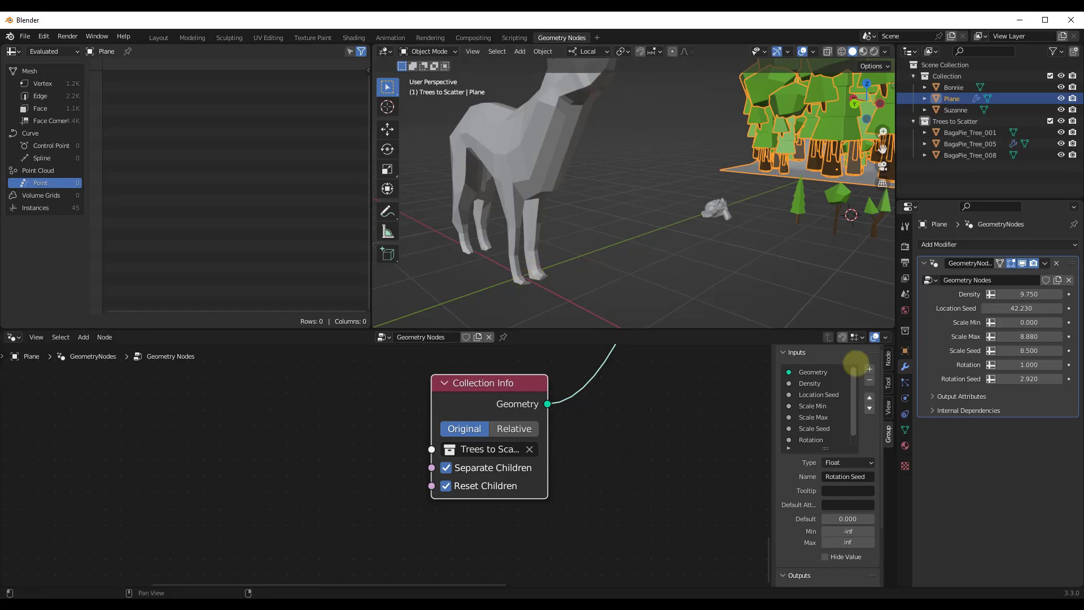
Step: Lower the modifier's Scale Max to 1.250 and frame the tree-covered plane
left_click_drag(1029, 337, 587, 365)
key("KP_Decimal")
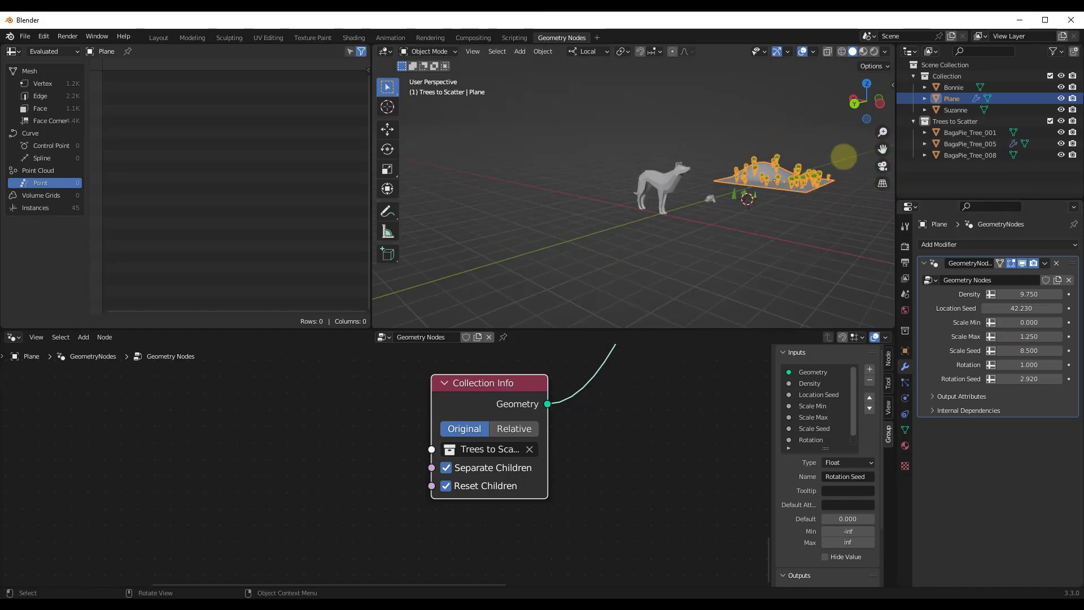
scroll(702, 265, "up", 4)
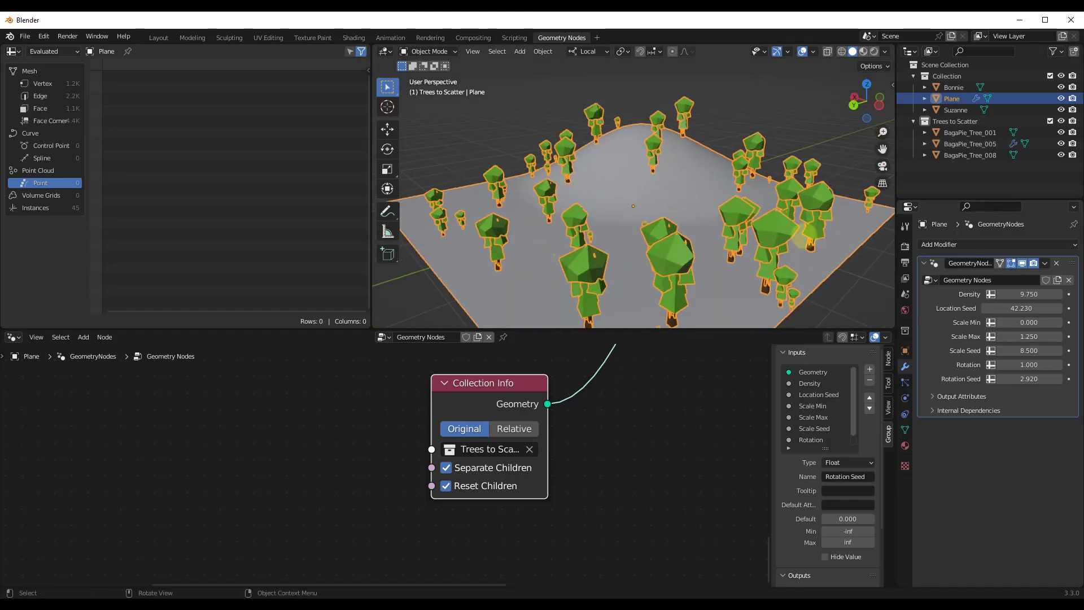
middle_click_drag(702, 266, 717, 289)
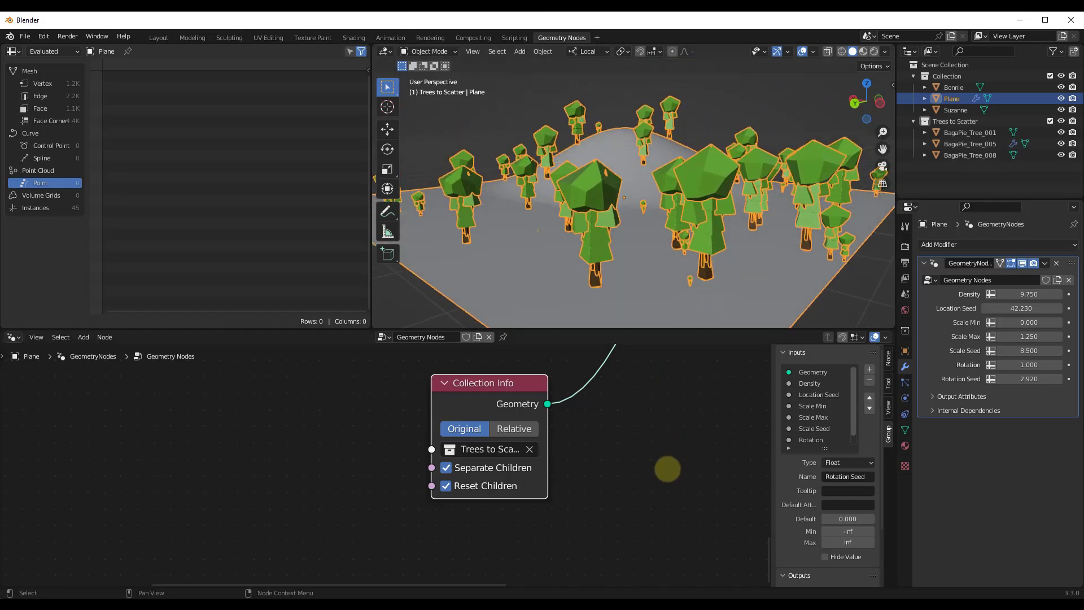
scroll(665, 477, "down", 6)
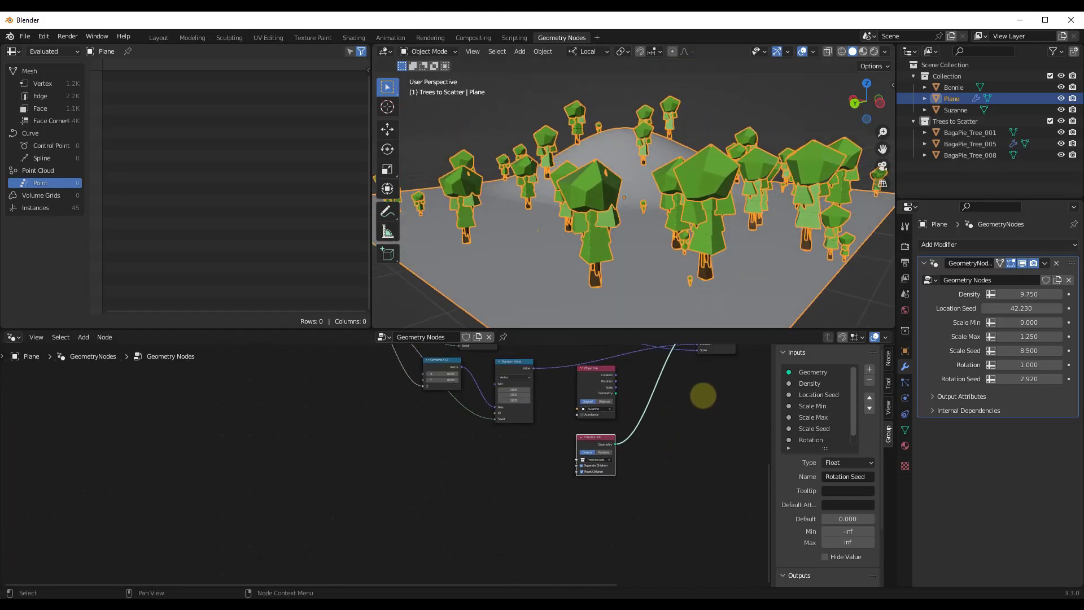
scroll(621, 432, "up", 4)
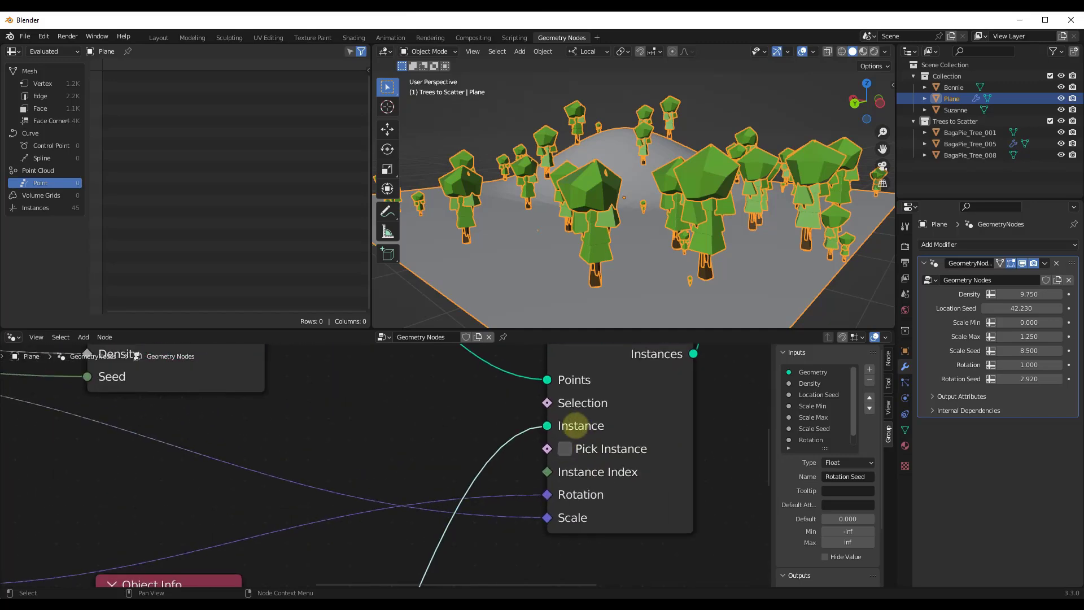
Step: Enable Pick Instance on Instance on Points and orbit to inspect the individual trees
scroll(571, 375, "down", 2)
scroll(600, 416, "up", 2)
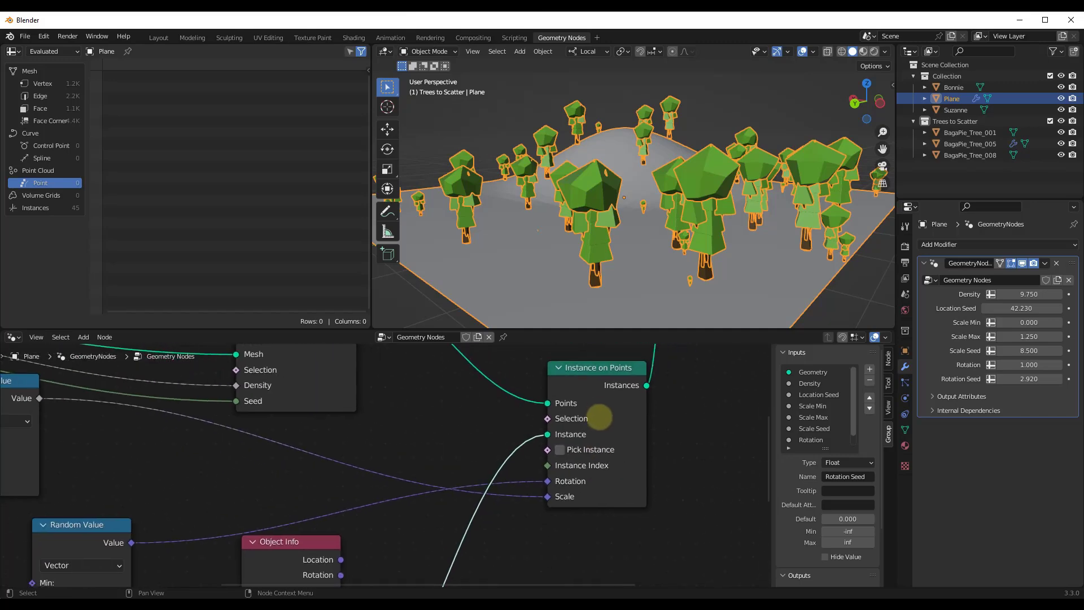
left_click(552, 453)
middle_click_drag(615, 212, 619, 214)
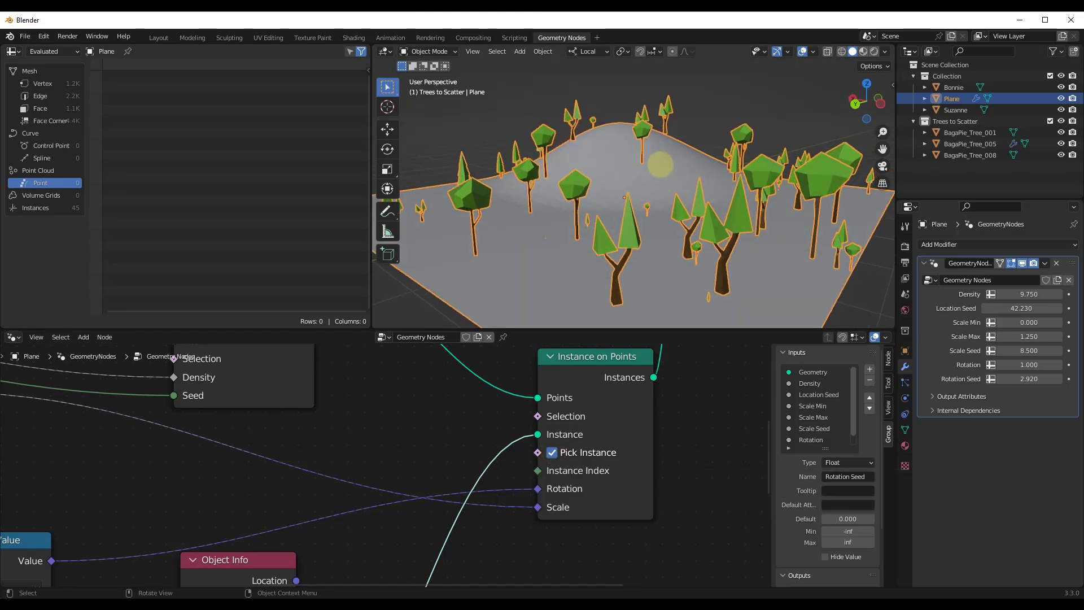
middle_click_drag(661, 165, 722, 221)
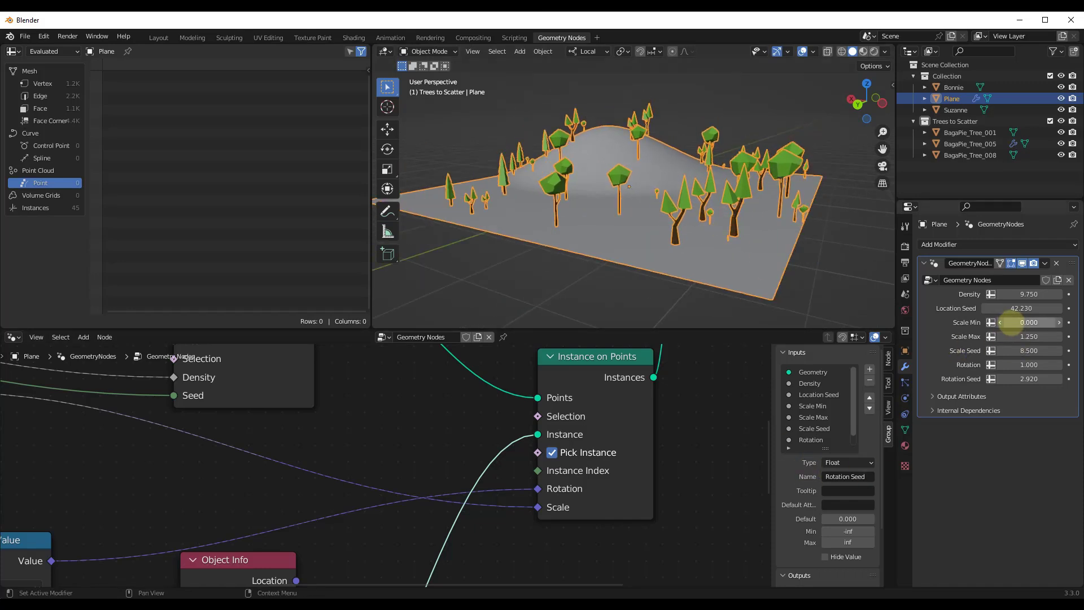
Step: Set Scale Min 0.590, Density 14.500 and Rotation 2.900, then start renaming the group Scatter on Object
left_click_drag(1008, 323, 1028, 337)
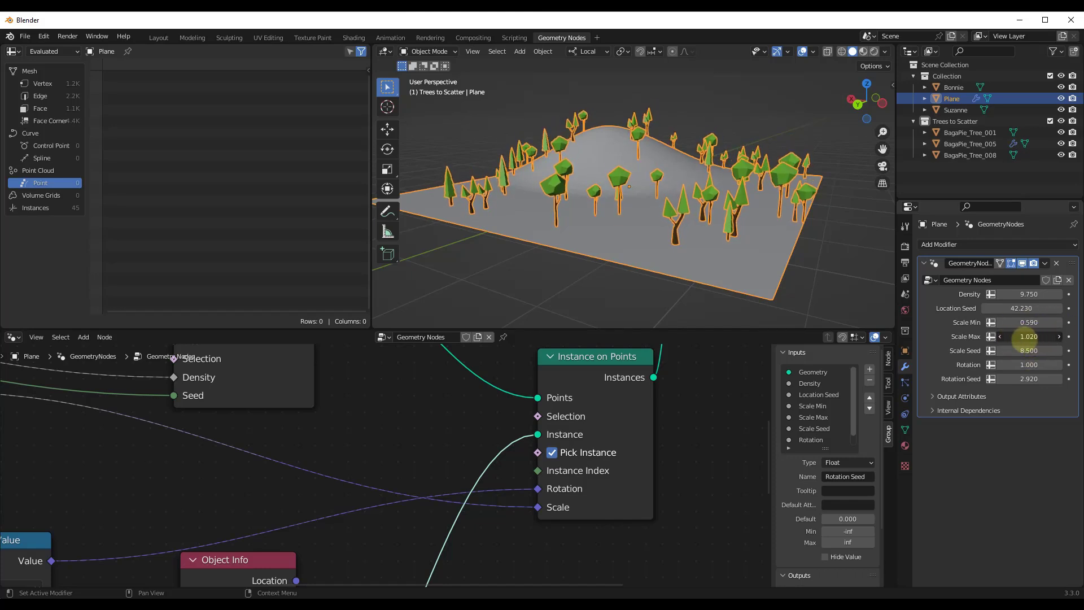
left_click_drag(1028, 295, 1054, 310)
left_click_drag(1029, 364, 1056, 364)
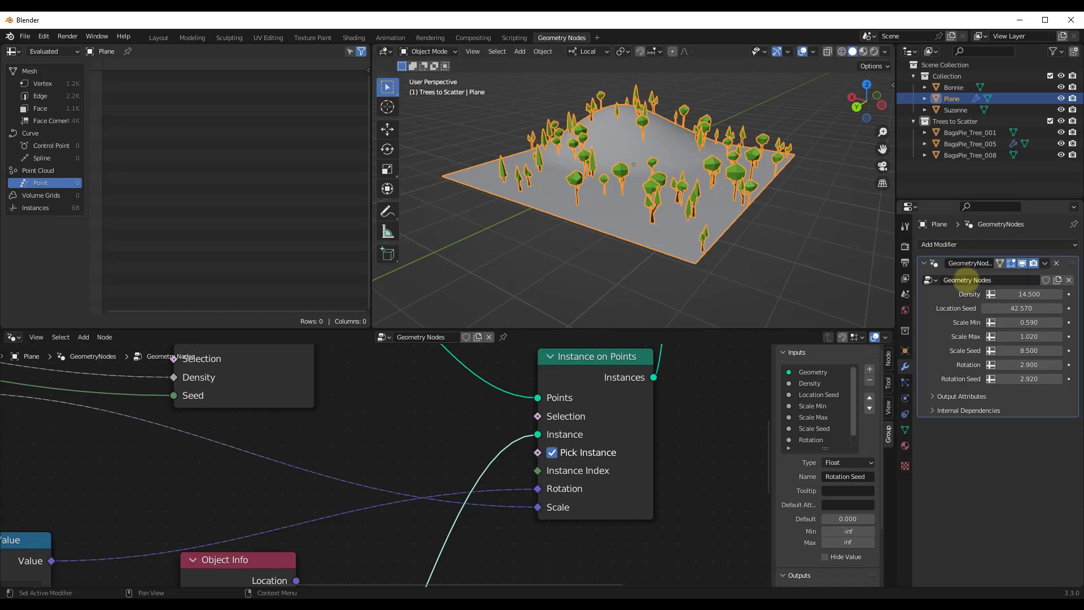
type("Scatter on Object")
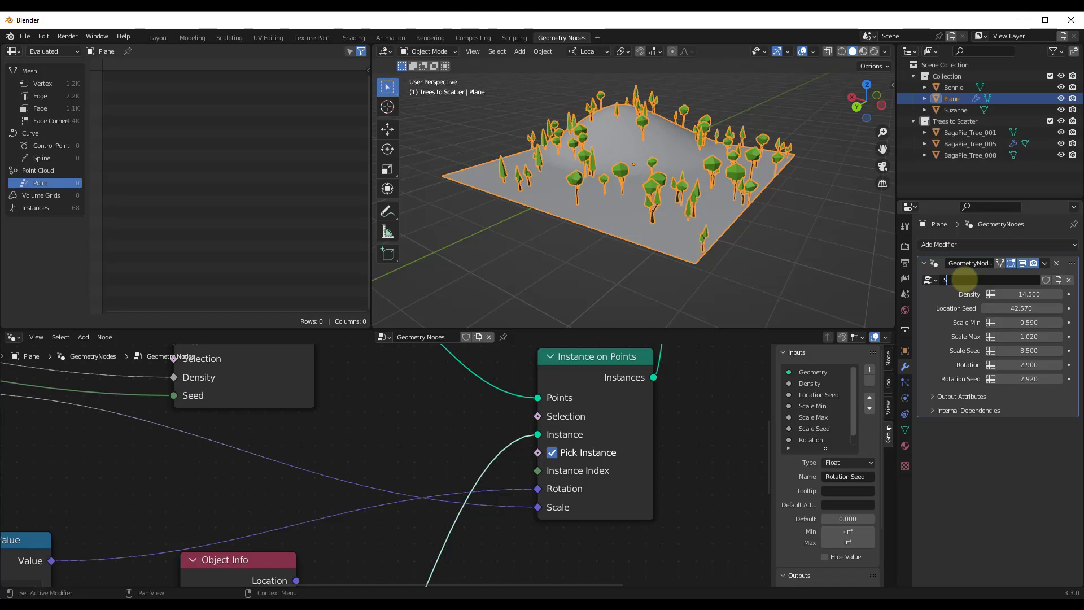
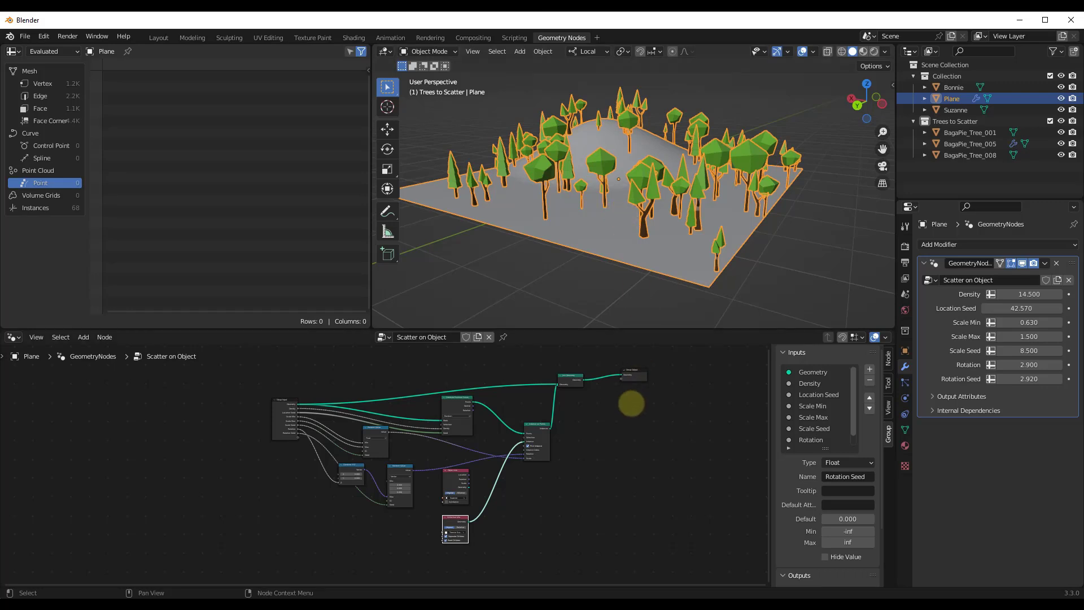
Step: Align the Group Output and Join Geometry nodes with the tree, then orbit to inspect the trees
left_click_drag(623, 387, 634, 426)
left_click_drag(577, 395, 591, 432)
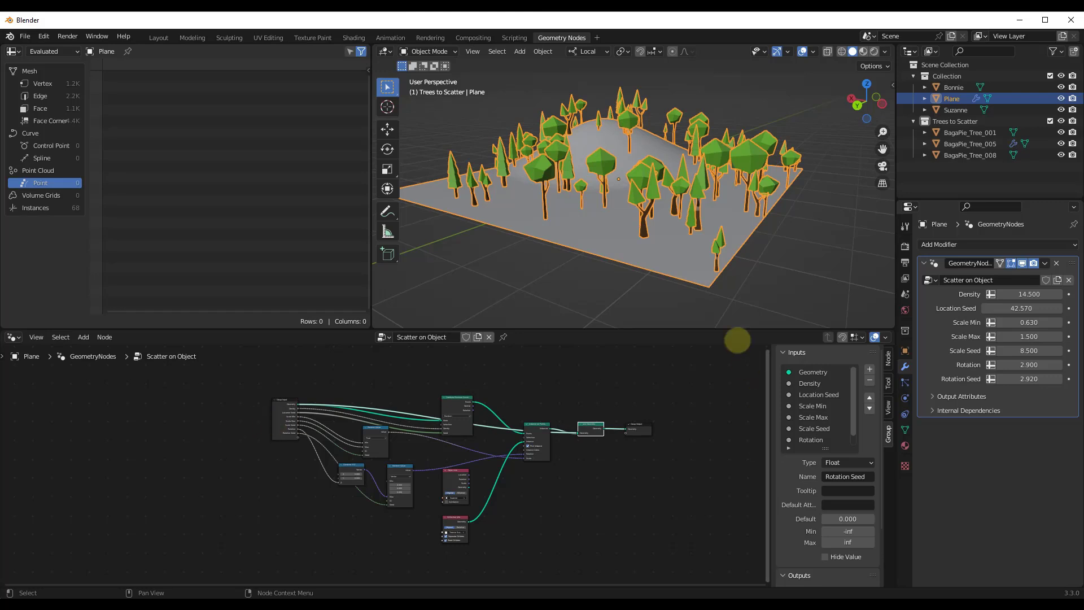
middle_click_drag(751, 181, 730, 171)
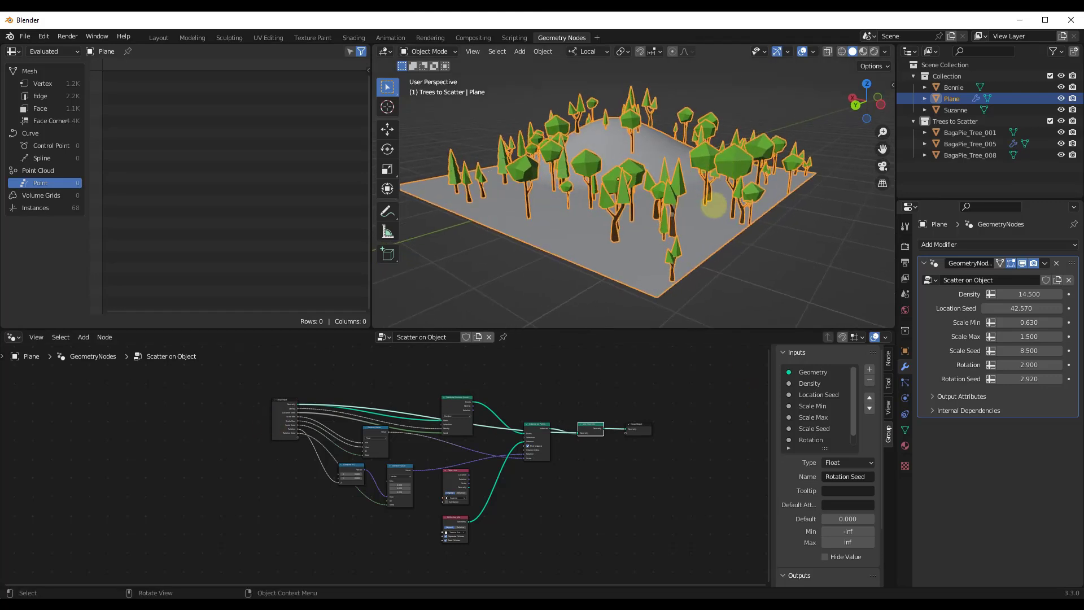
middle_click_drag(721, 189, 721, 182)
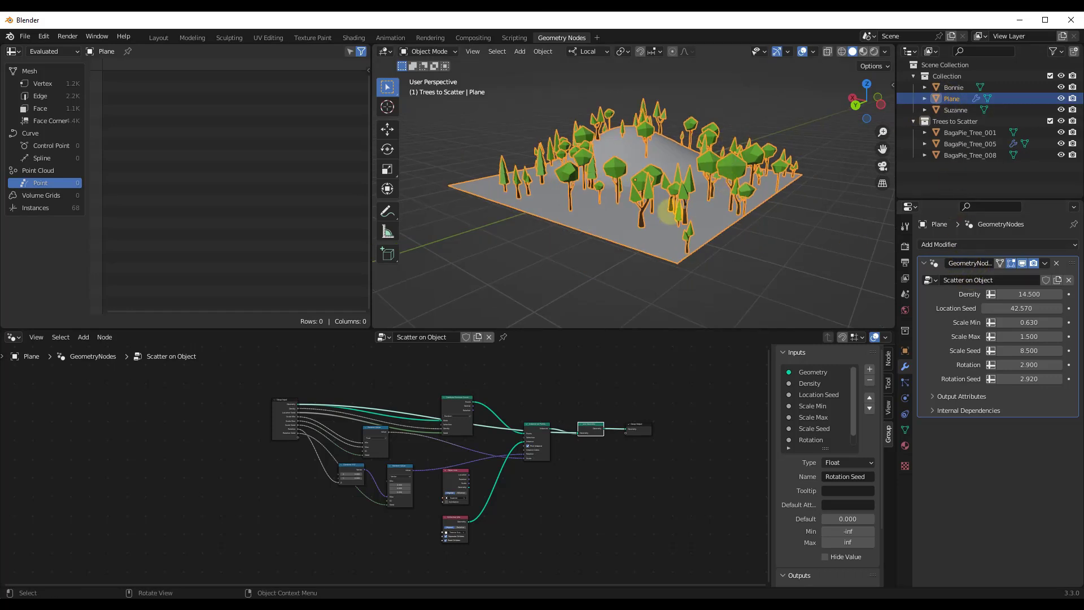
middle_click_drag(756, 158, 725, 160)
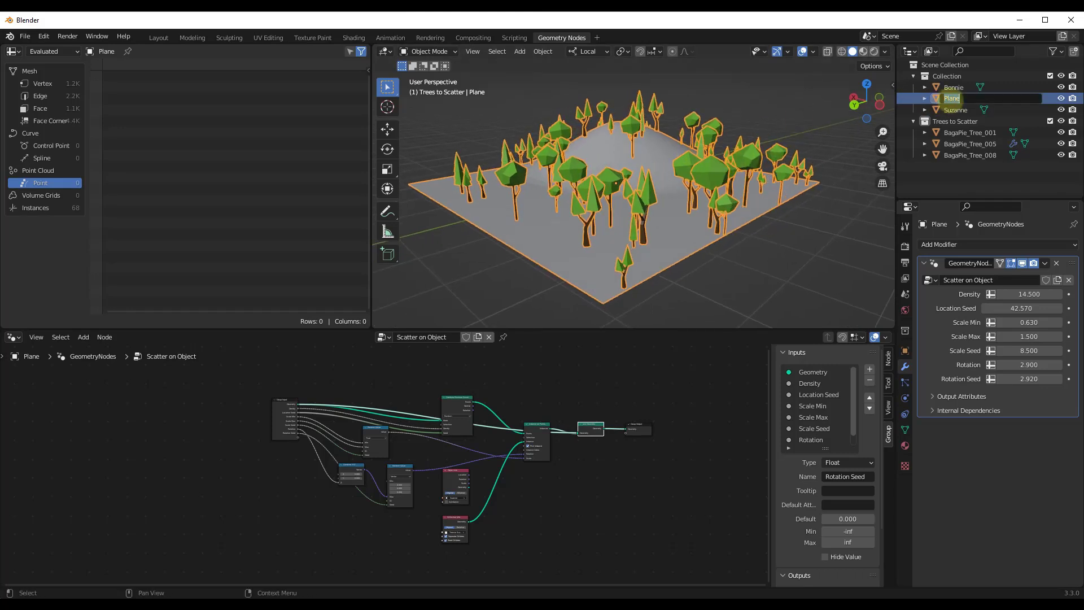
Step: Name the Outliner object 'Geometry Node Scatter' and mark it as an asset from its context menu
type("Geometry Node")
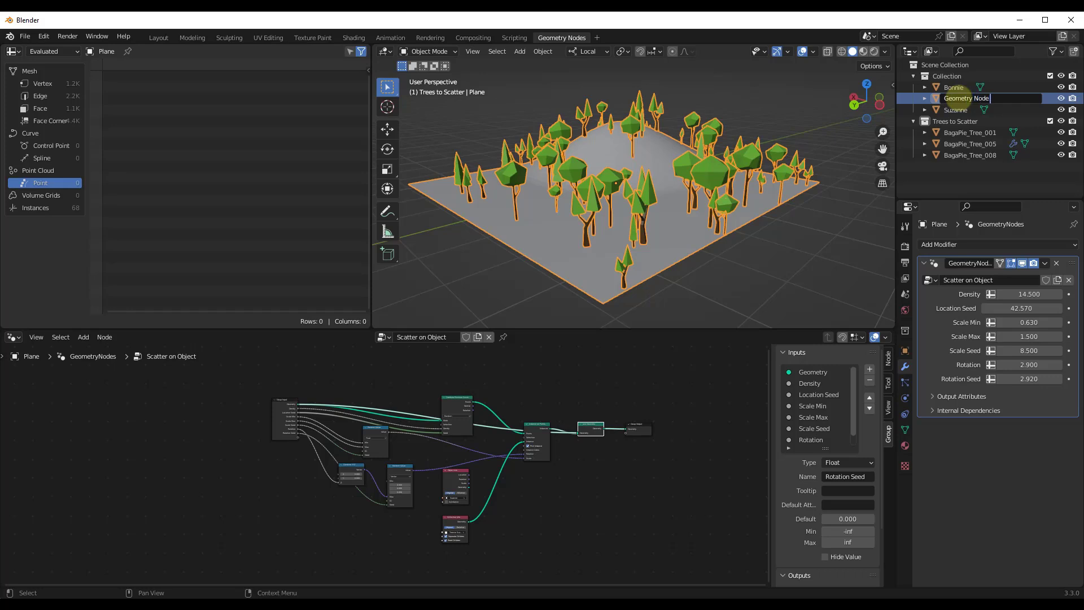
type(" Scatter")
key("Return")
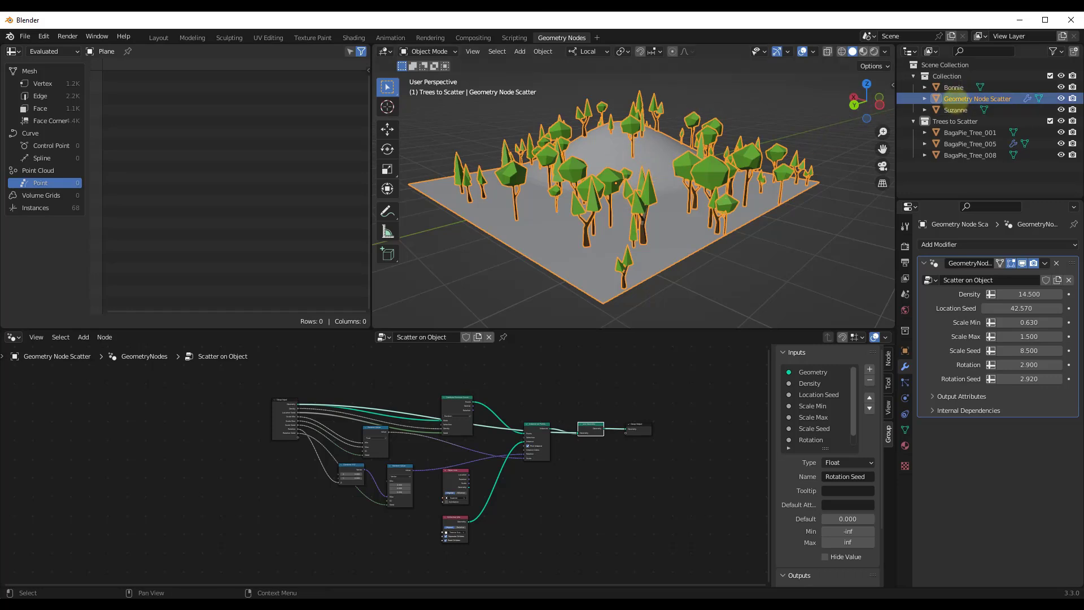
right_click(956, 98)
left_click(924, 243)
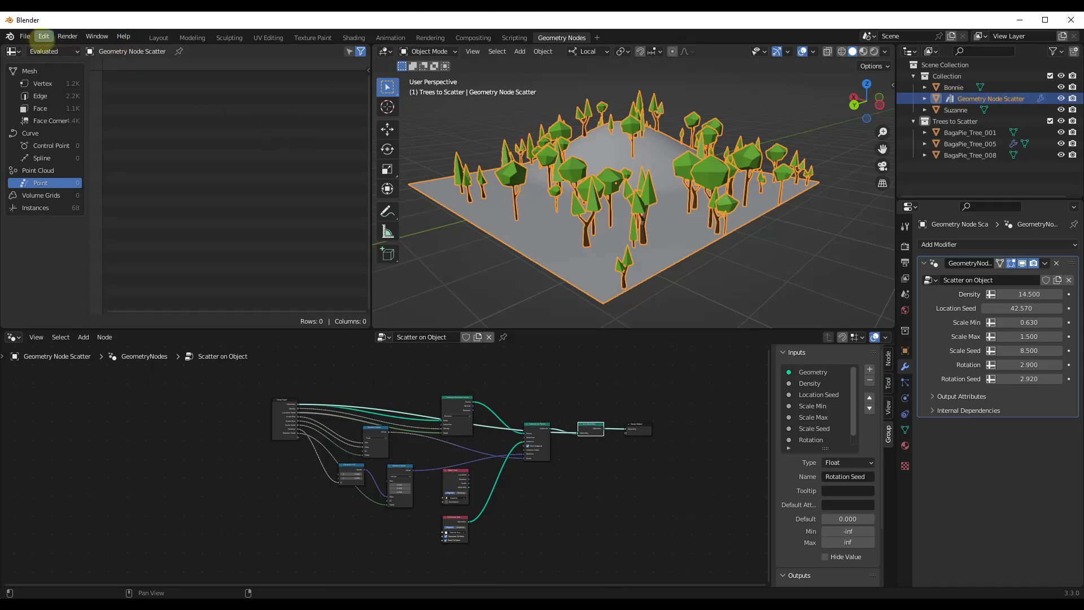
Step: In the Layout Asset Browser, show Current File > All and drag Geometry Node Scatter into the viewport
left_click(159, 37)
scroll(319, 203, "down", 5)
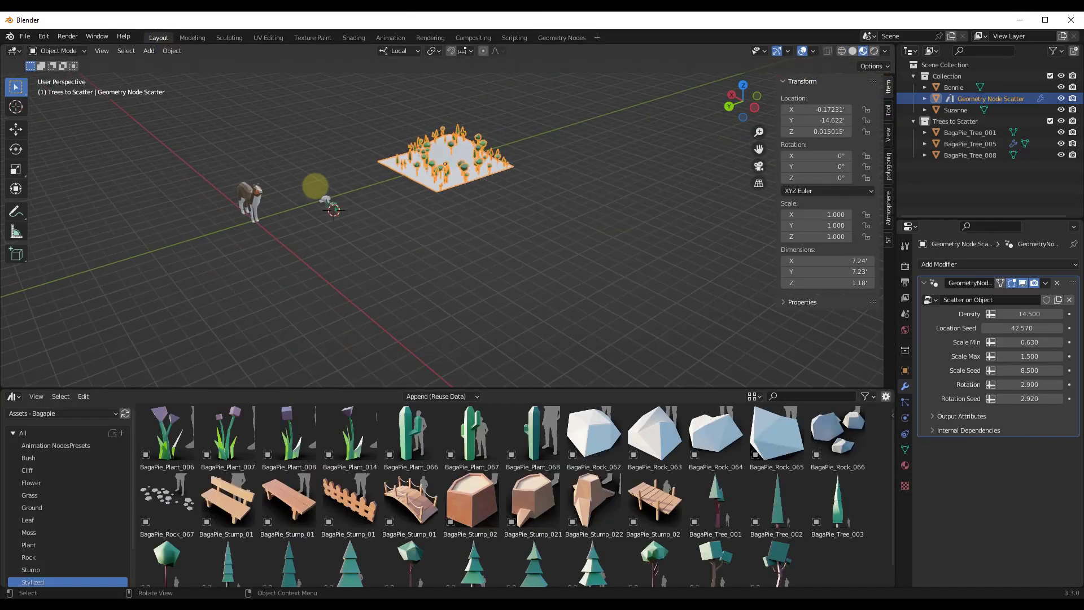
scroll(528, 137, "down", 2, "ctrl")
left_click(44, 413)
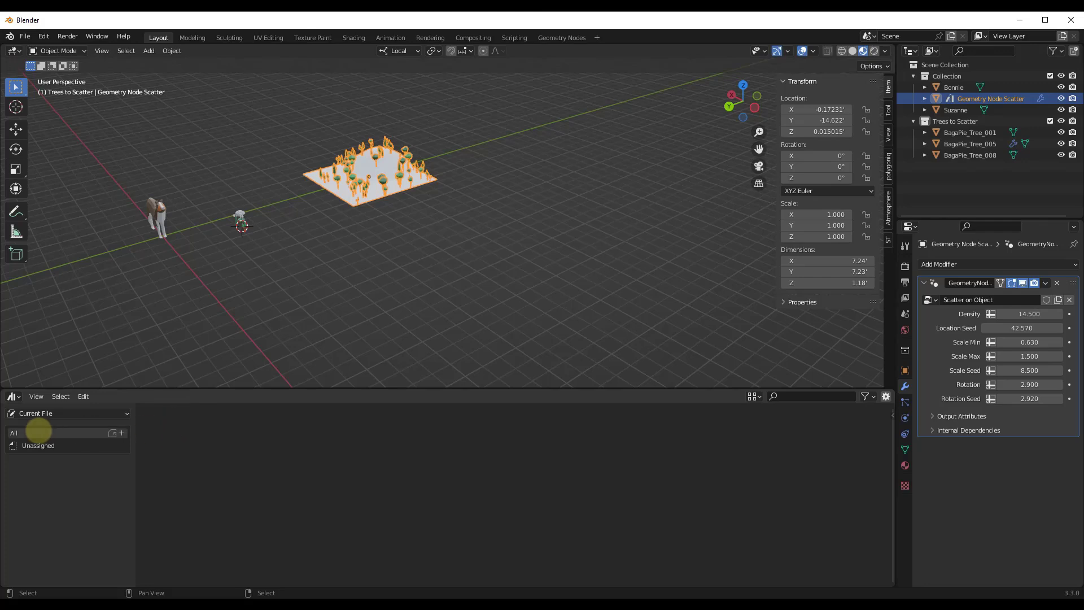
left_click(42, 433)
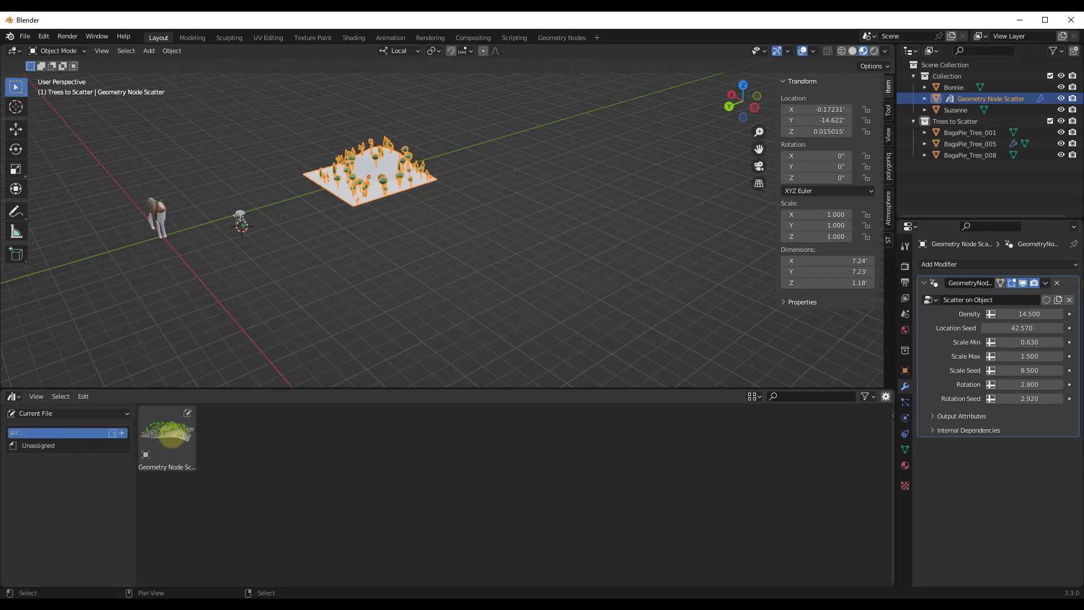
left_click_drag(166, 438, 581, 138)
key("KP_Decimal")
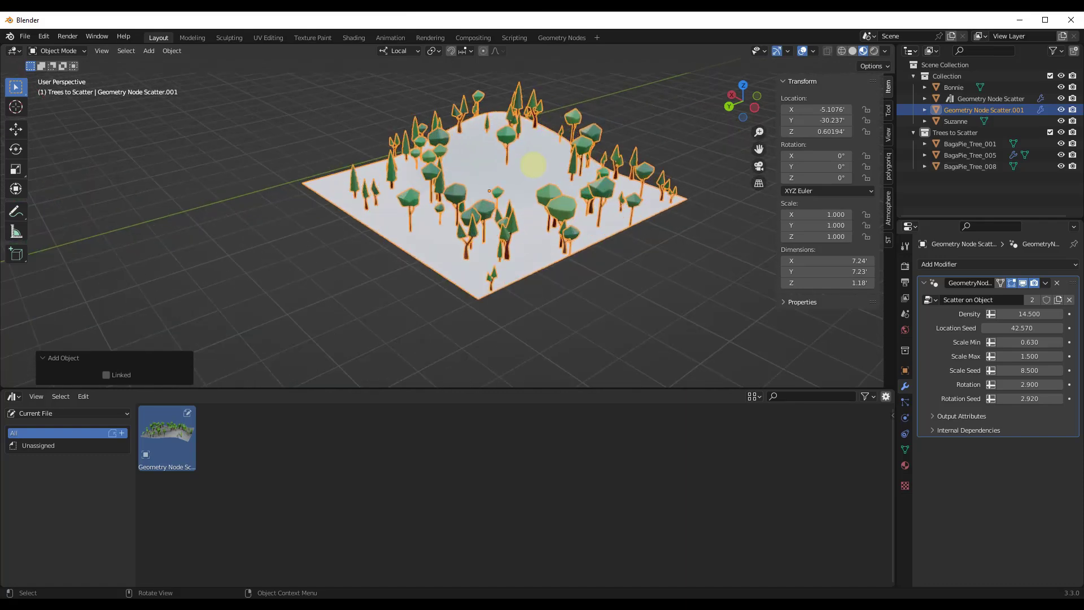
middle_click_drag(532, 164, 509, 56)
Step: Check both planes in the Geometry Nodes workspace and delete the test copy Geometry Node Scatter.001
left_click(562, 37)
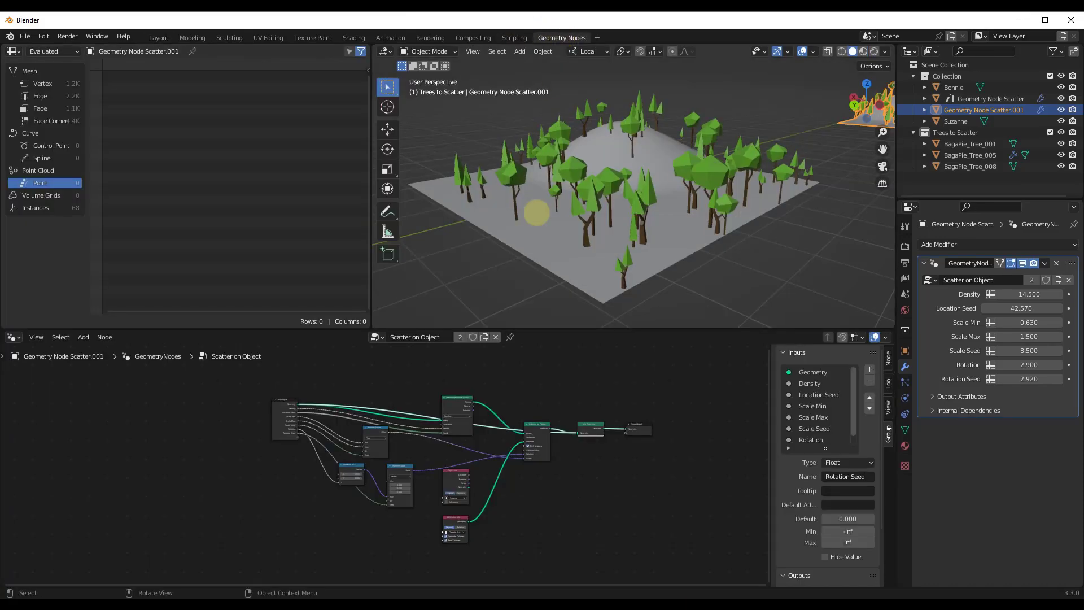
scroll(448, 440, "up", 4)
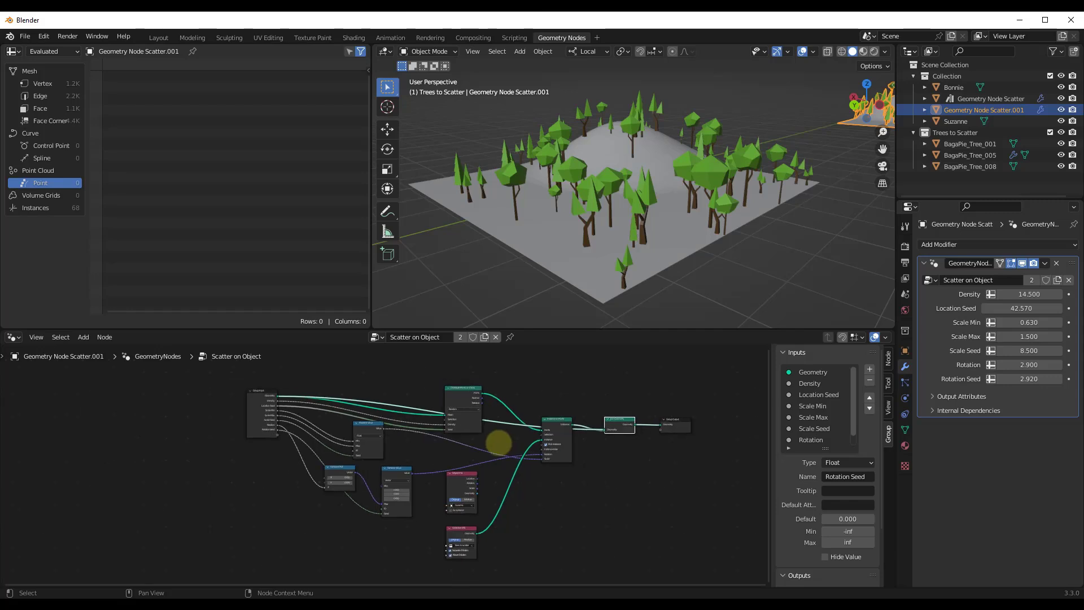
scroll(621, 197, "down", 6)
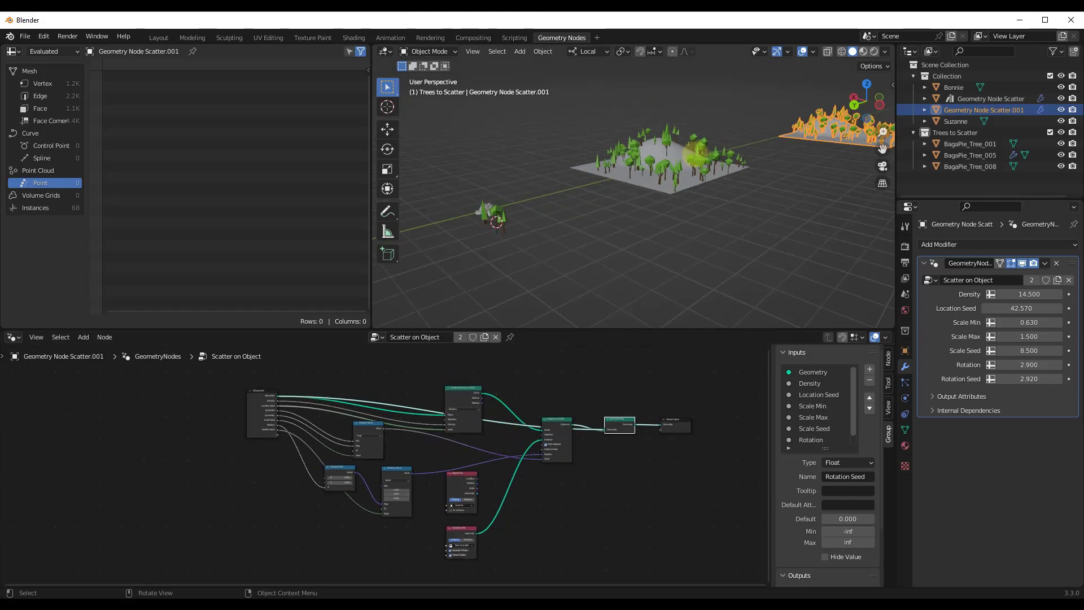
middle_click_drag(621, 198, 565, 201)
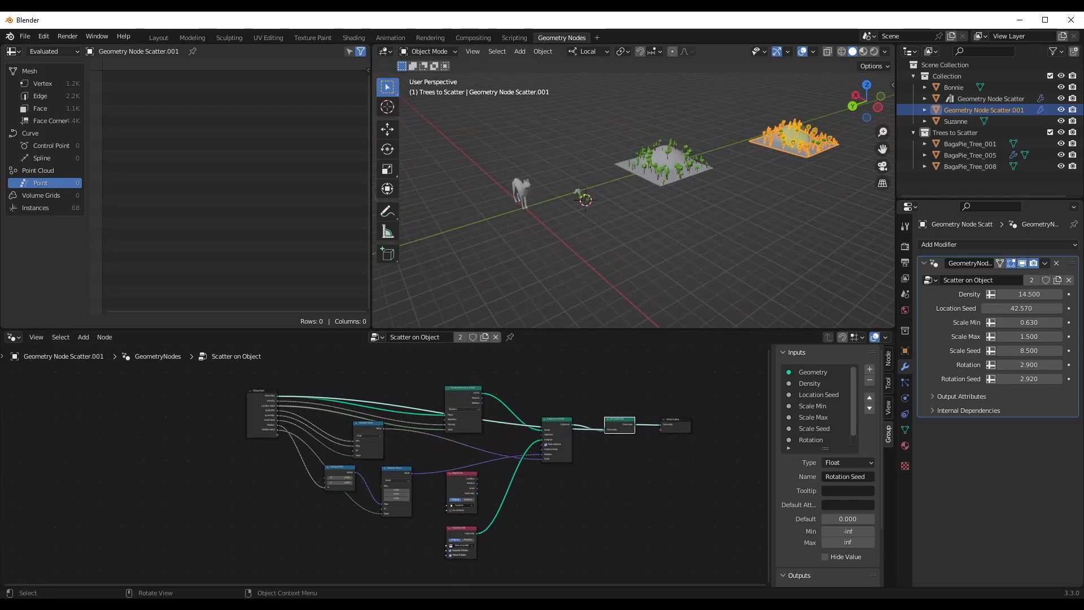
scroll(633, 197, "up", 4)
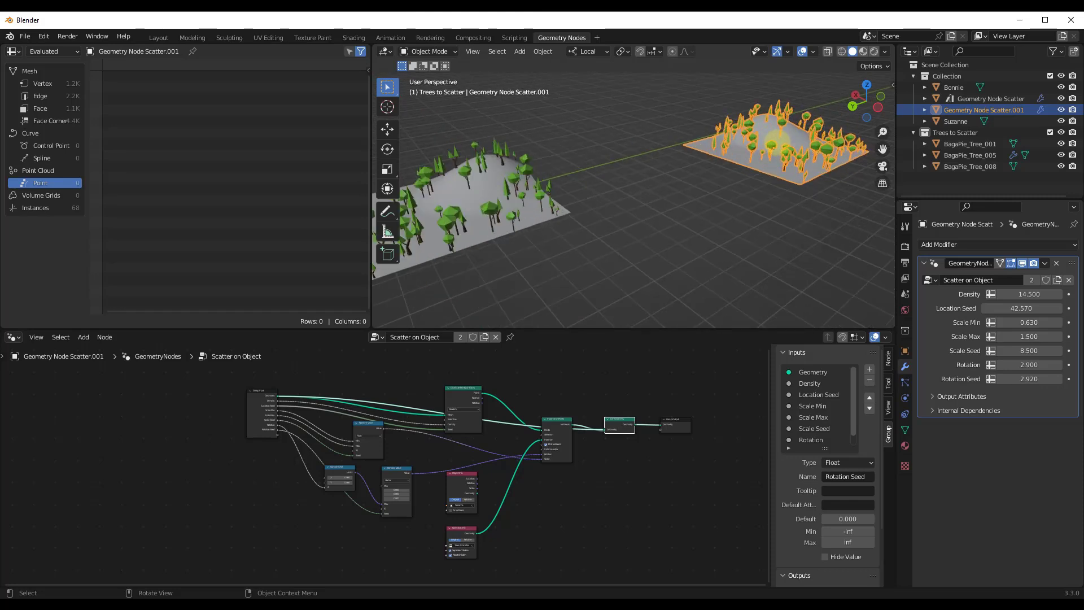
key("Delete")
scroll(570, 177, "down", 3)
scroll(485, 198, "up", 6)
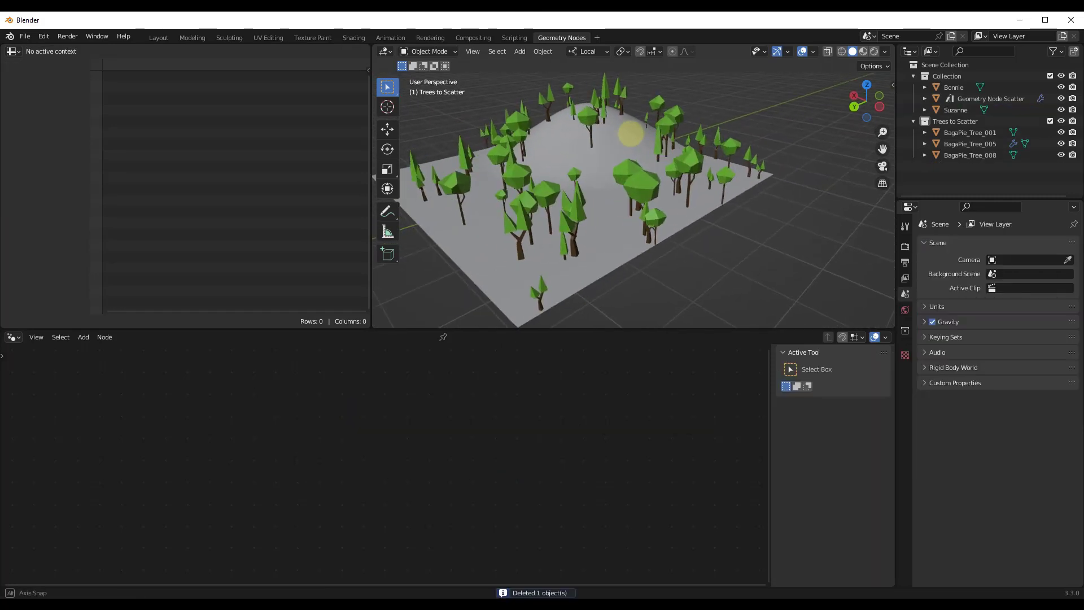
middle_click_drag(630, 134, 661, 134)
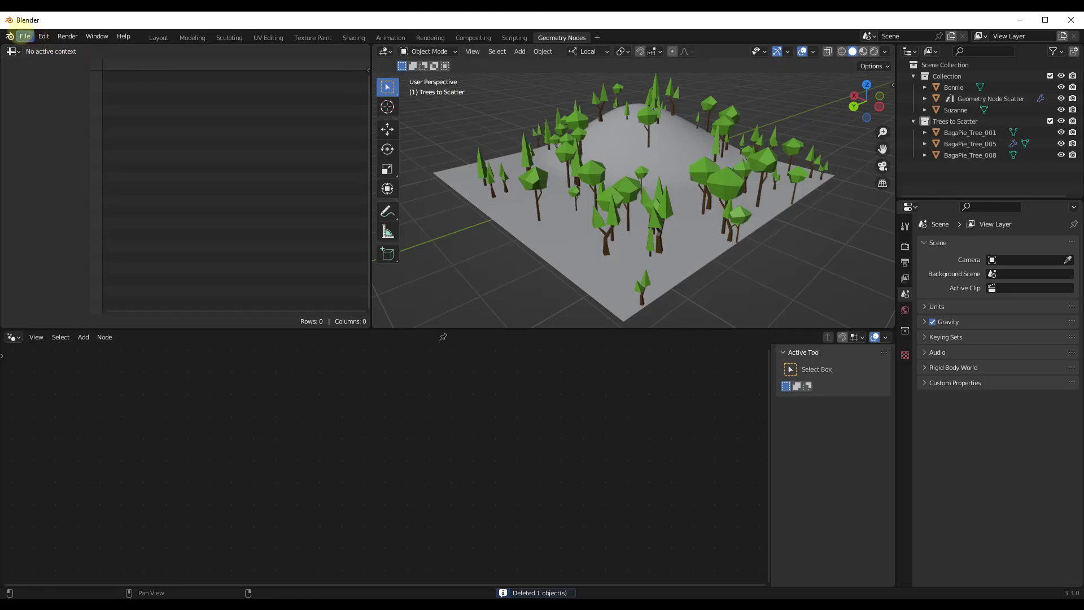
Step: Save As GeometryNodeScatter.blend into the Assets - Geometry Node Setups folder
left_click(25, 36)
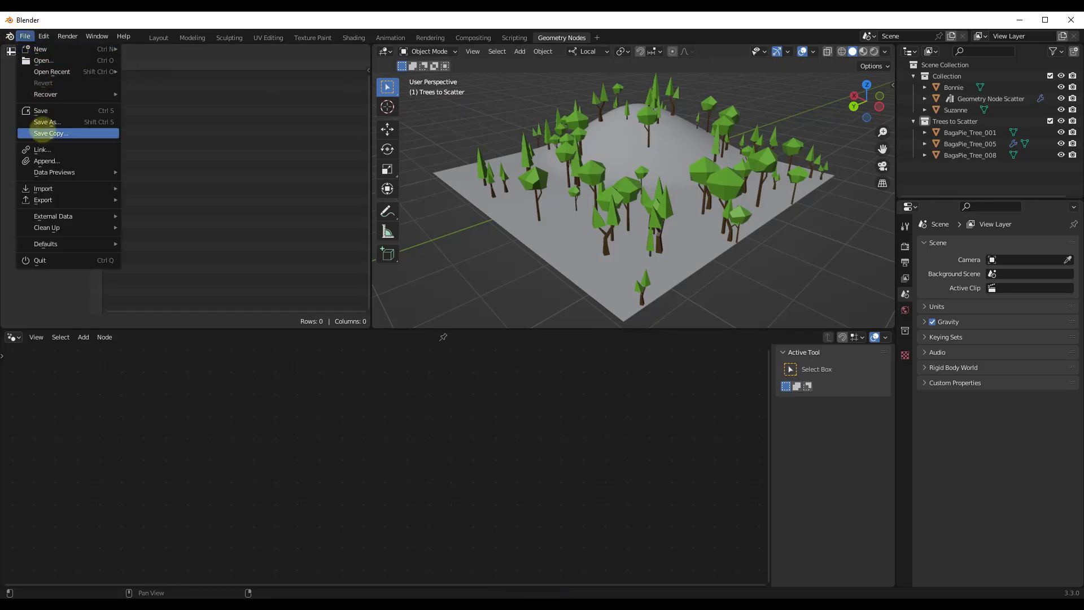
left_click(45, 127)
left_click(273, 290)
double_click(443, 323)
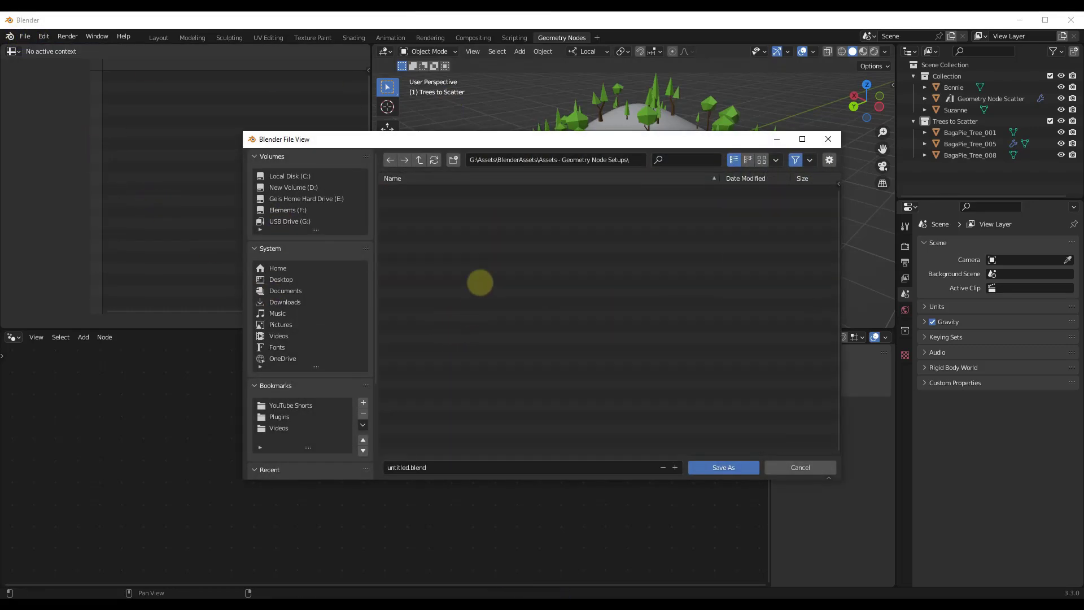
left_click(450, 465)
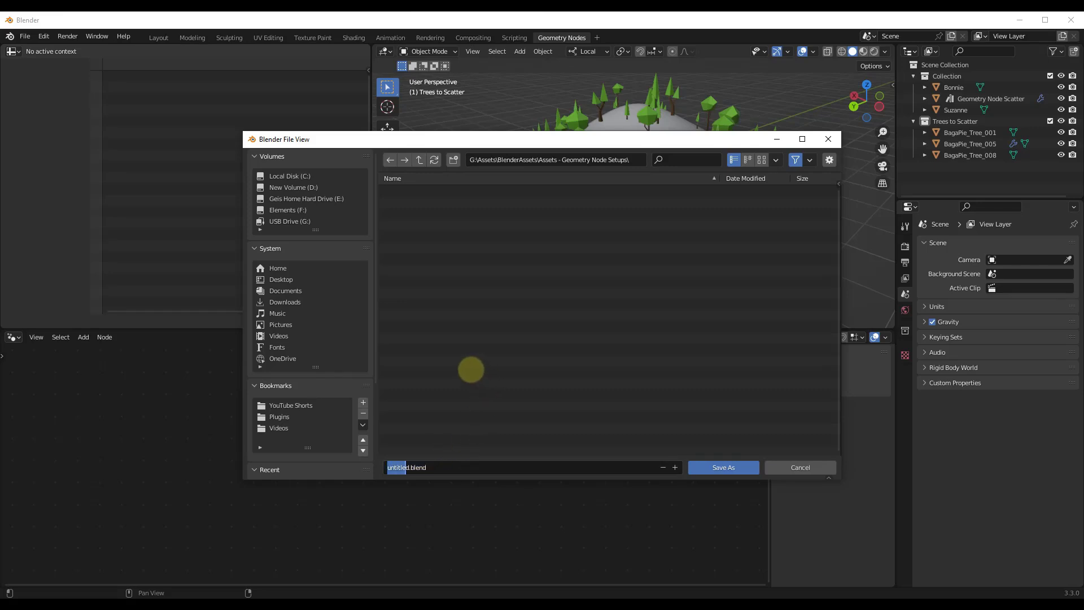
type("GeometyN")
key("Left")
key("Left")
type("r")
key("Right")
key("Right")
left_click(723, 467)
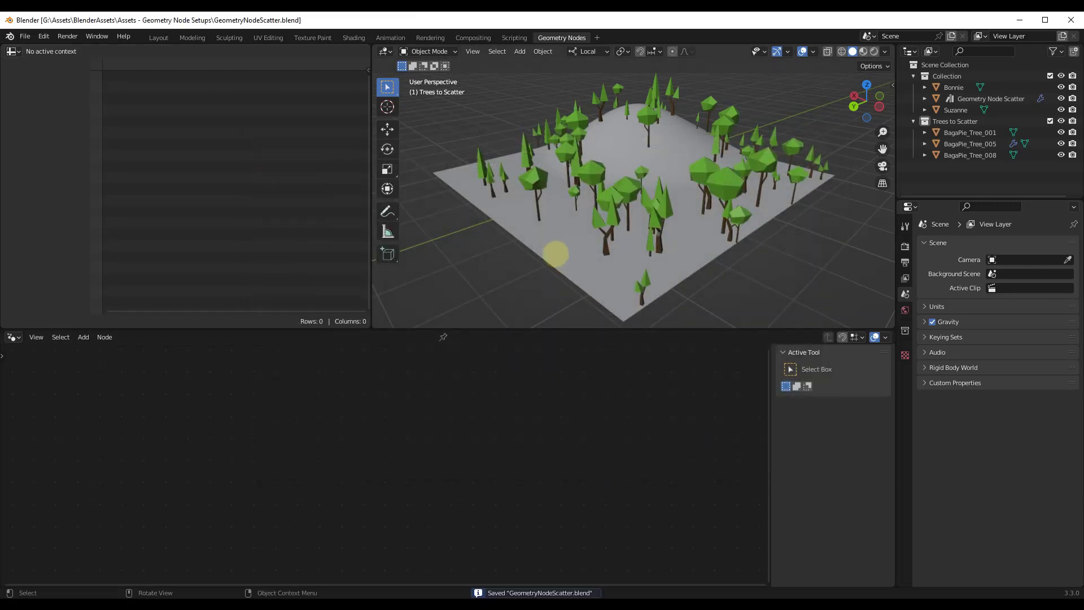
Step: In Preferences > File Paths, add the Assets - Geometry Node Setups folder as an asset library
left_click(26, 37)
left_click(96, 198)
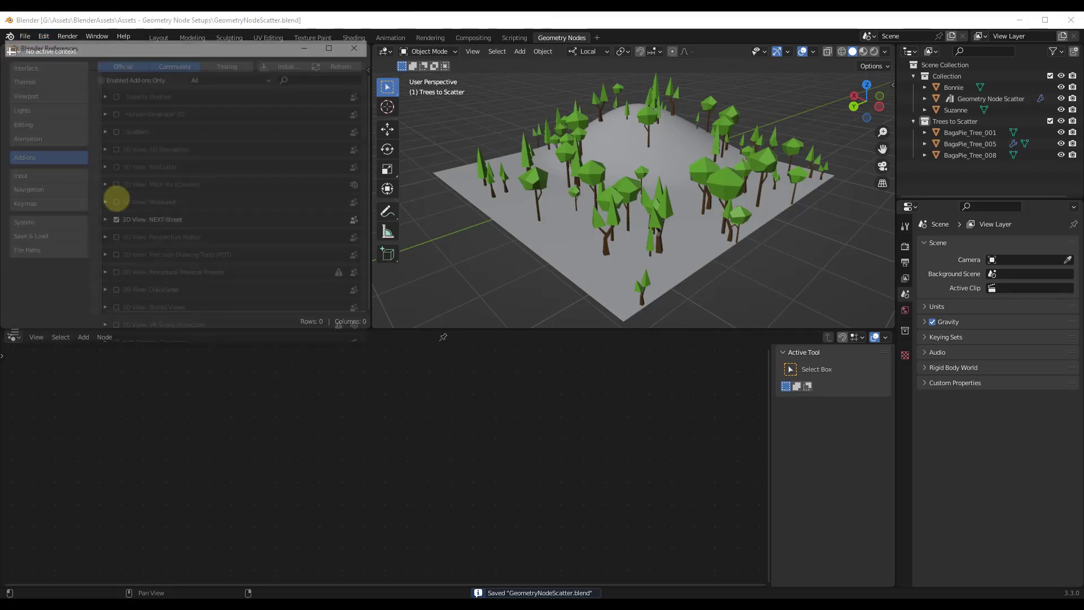
left_click(26, 254)
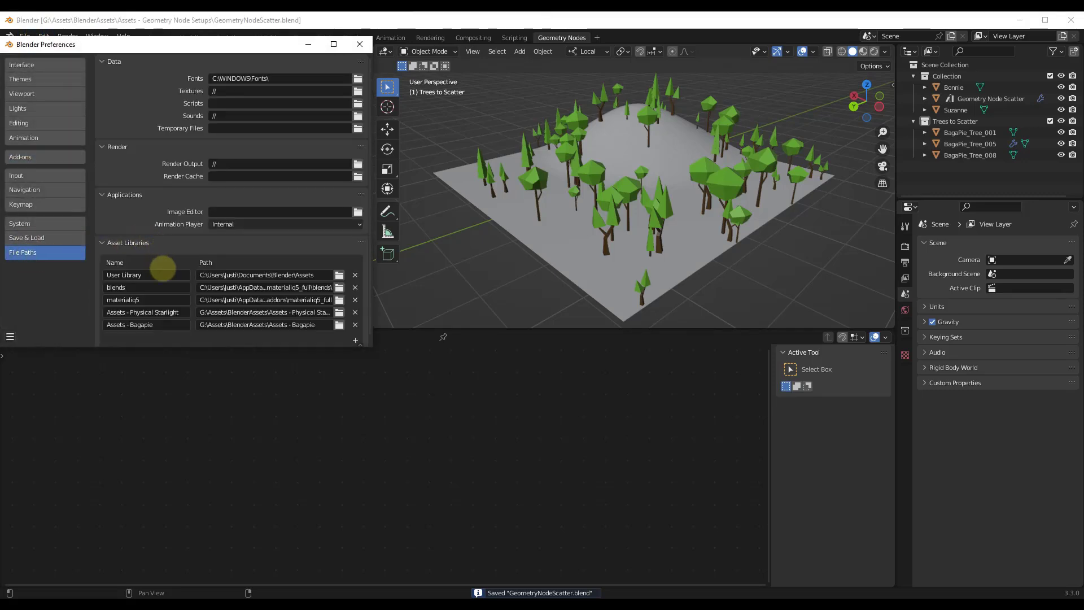
scroll(163, 269, "down", 1)
left_click(355, 333)
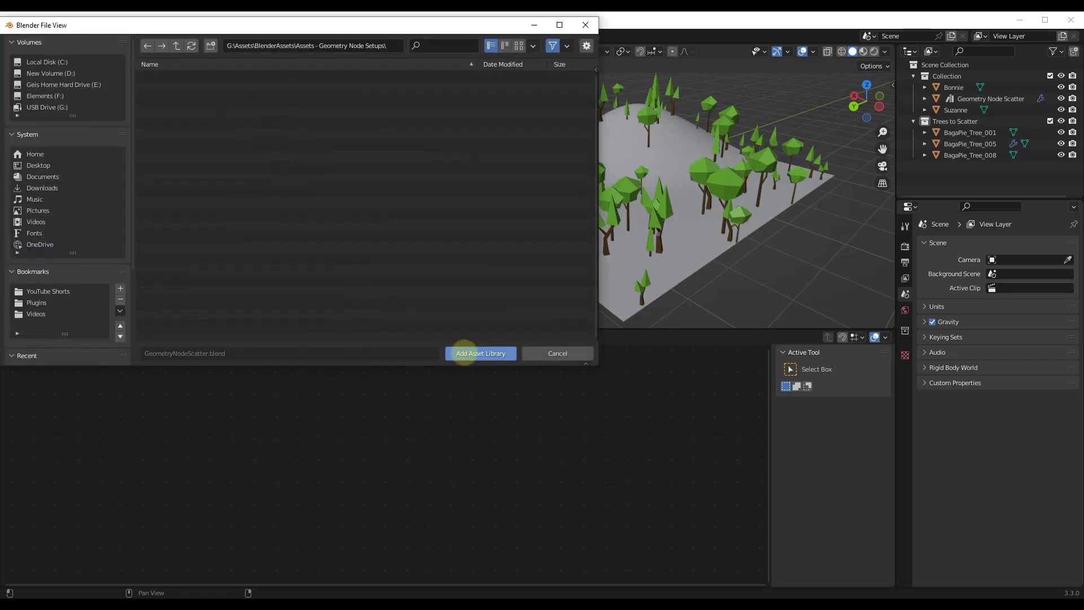
left_click(465, 353)
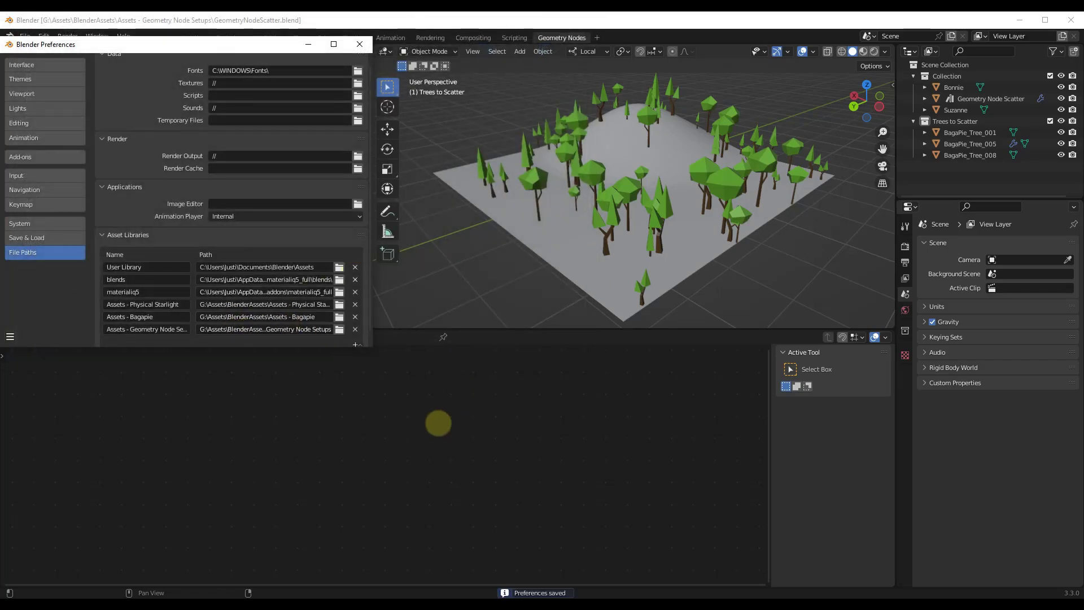
left_click(359, 44)
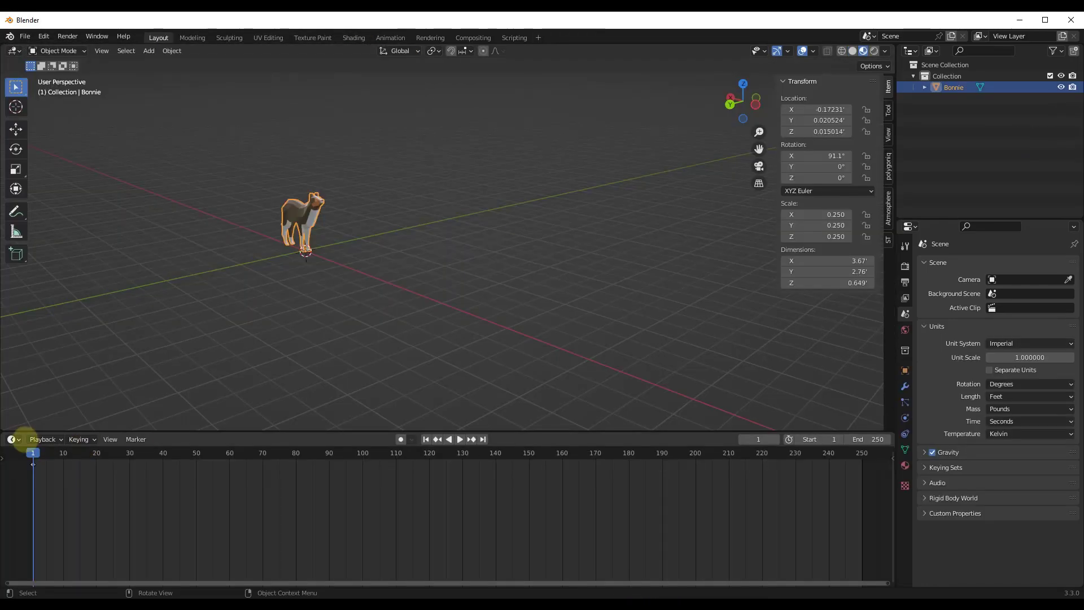
Step: Turn the bottom area into an Asset Browser on Assets - Geometry Node Setups and drag in Geometry Node Scatter
left_click(13, 439)
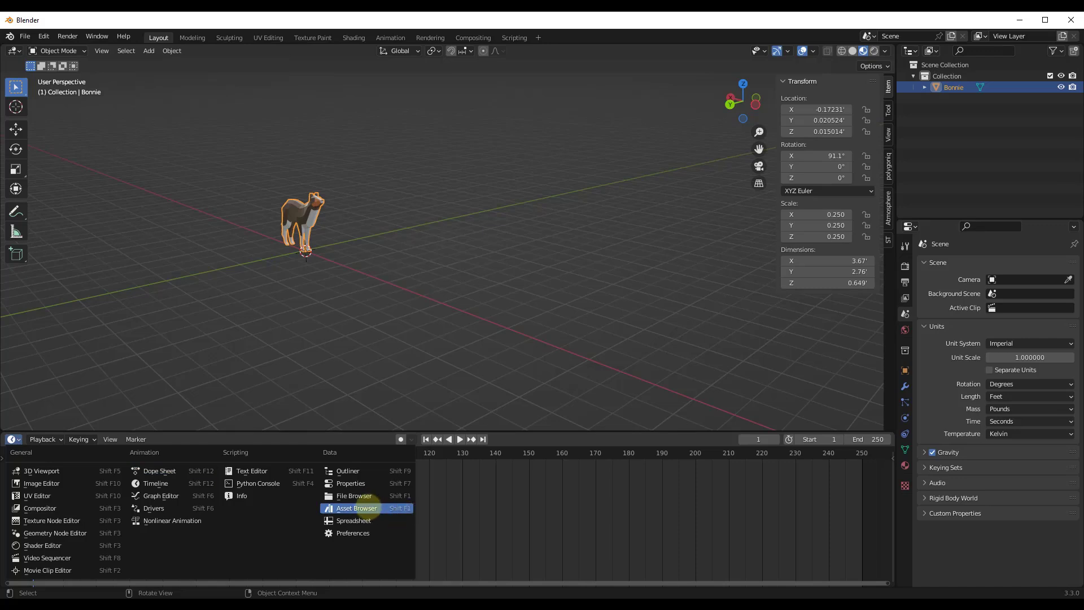
left_click(367, 506)
left_click(34, 456)
left_click(51, 550)
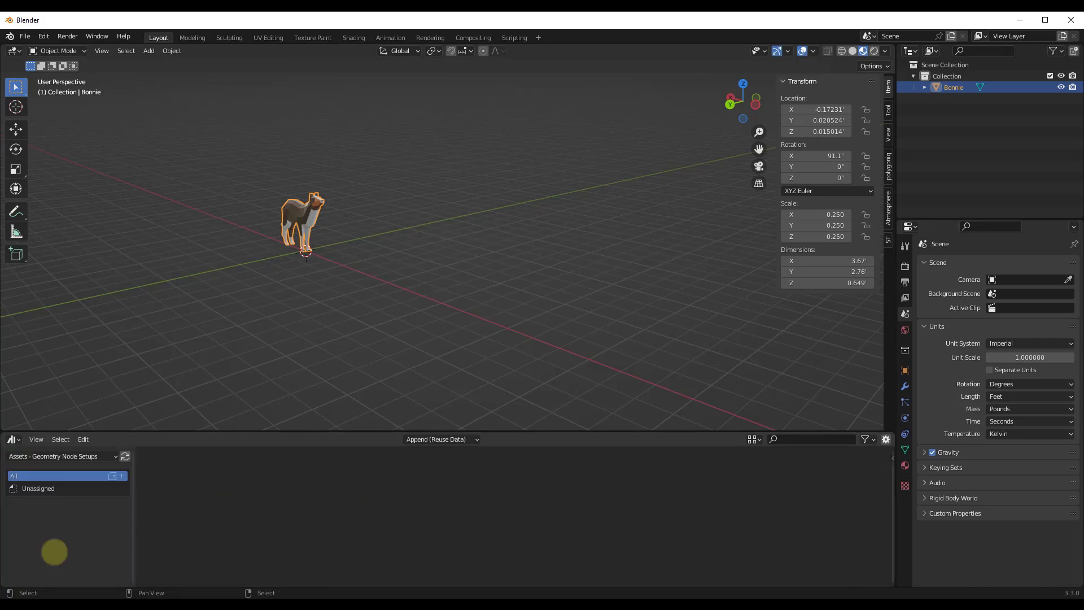
left_click_drag(169, 479, 439, 227)
middle_click_drag(491, 215, 454, 223)
scroll(453, 231, "up", 6)
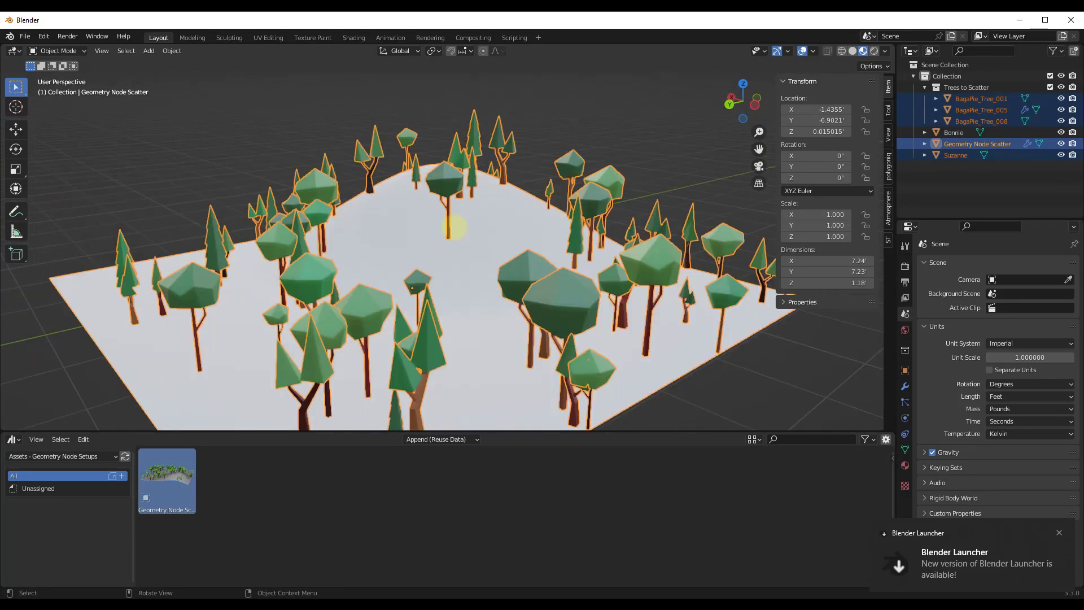
scroll(453, 240, "down", 4)
scroll(453, 240, "down", 3)
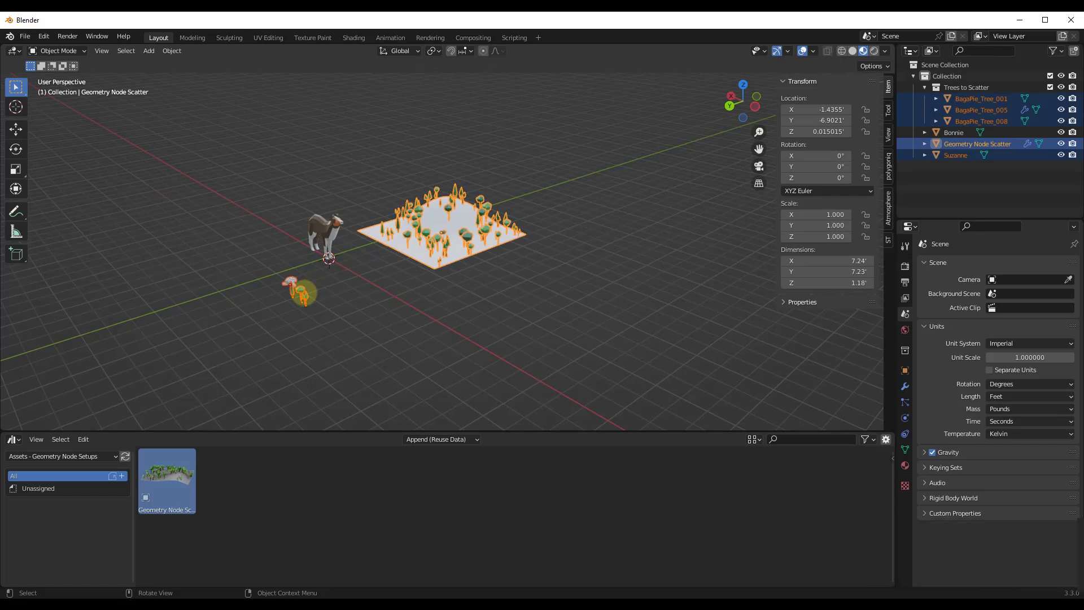
middle_click_drag(298, 291, 466, 222)
scroll(466, 222, "up", 2)
key("shift+a")
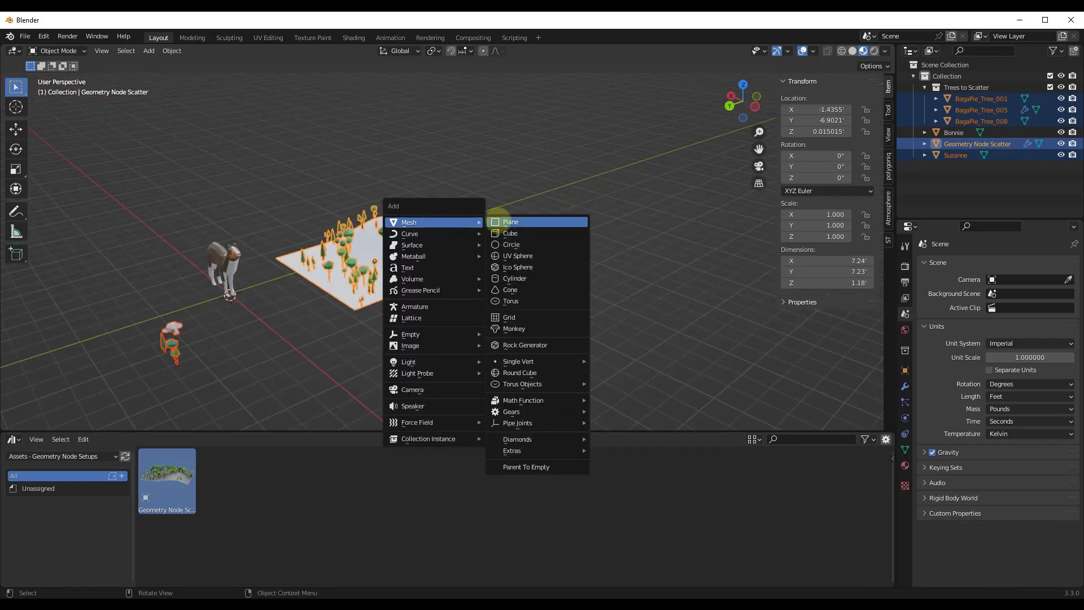
Step: Add a plane mesh and scale it up to about 22.4'
left_click(510, 222)
middle_click_drag(497, 237, 282, 305)
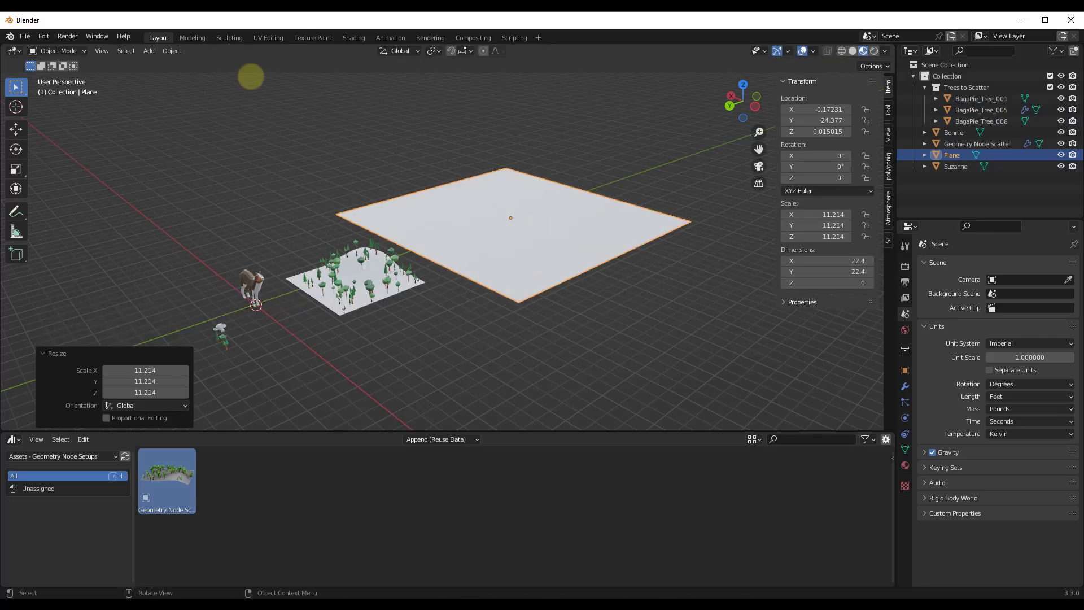
key("ctrl+a")
left_click(254, 115)
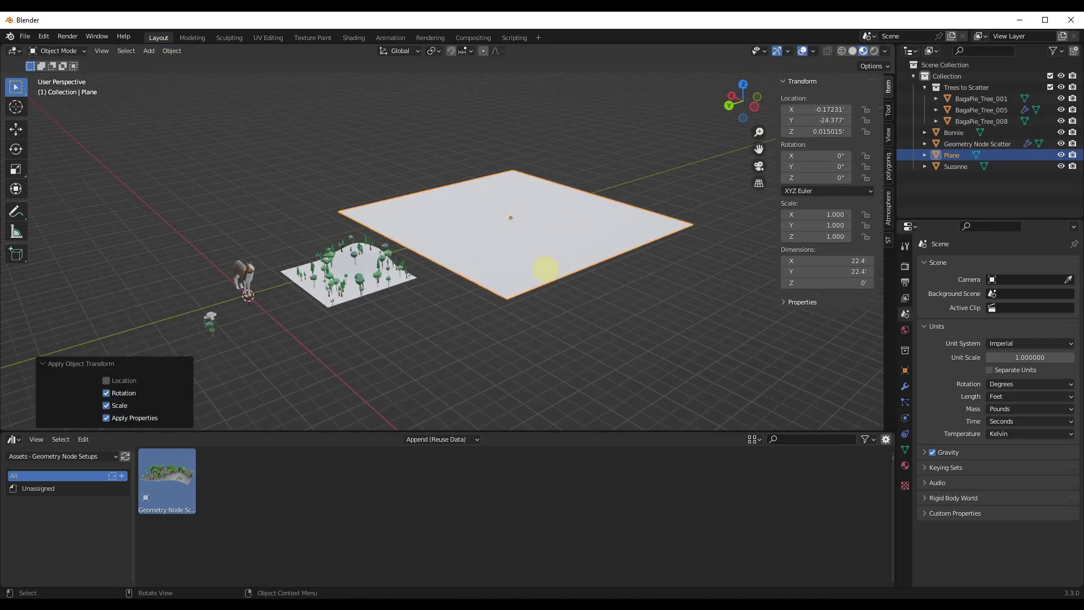
Step: Give the plane a Geometry Nodes modifier using a single-user copy of Scatter on Object
left_click(905, 387)
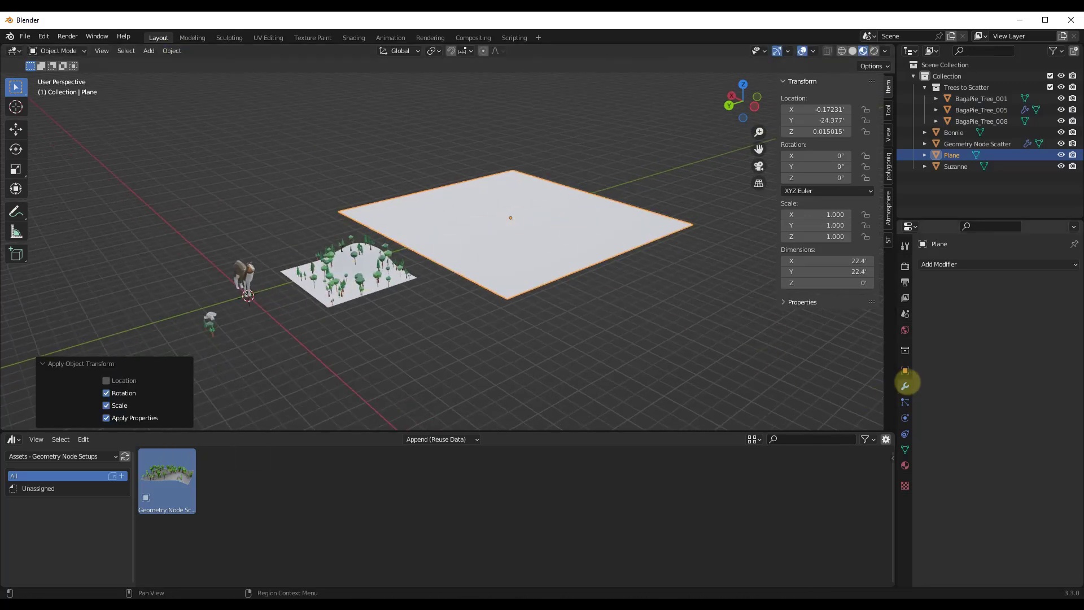
left_click(952, 265)
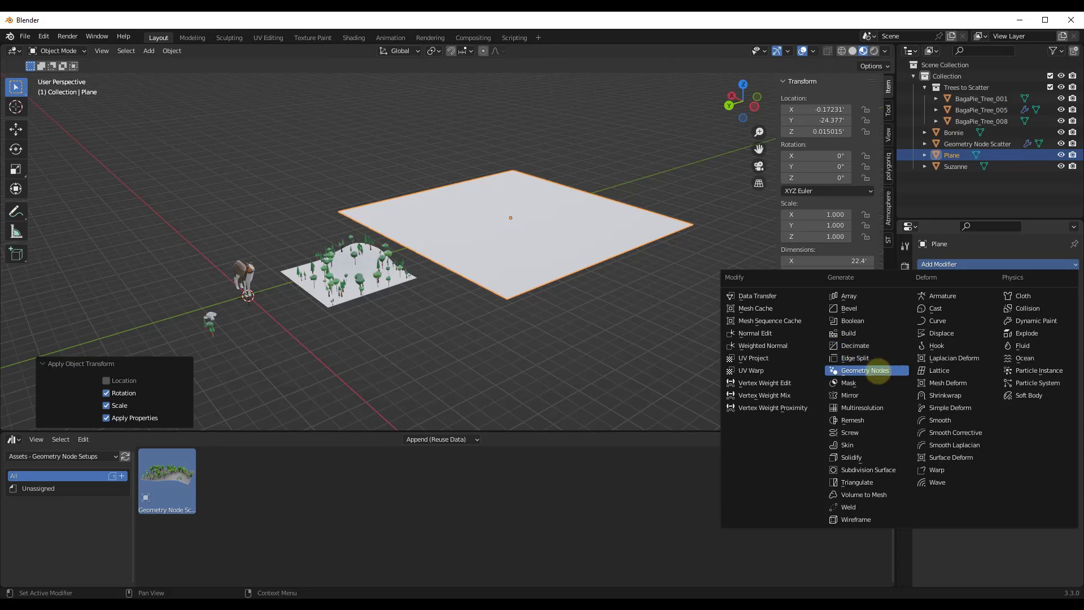
left_click(875, 369)
left_click(932, 299)
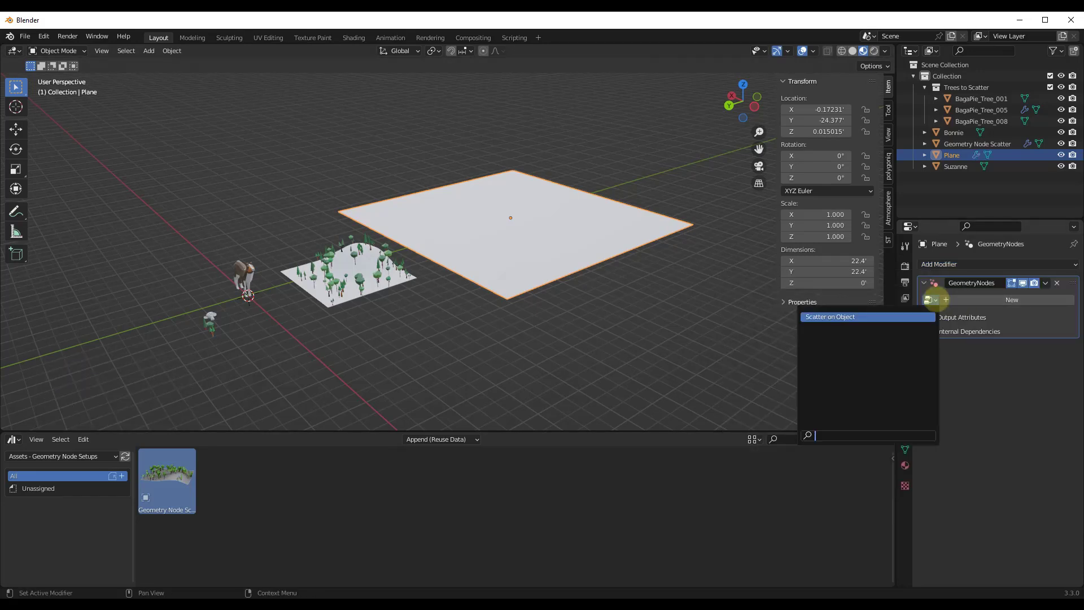
left_click(847, 317)
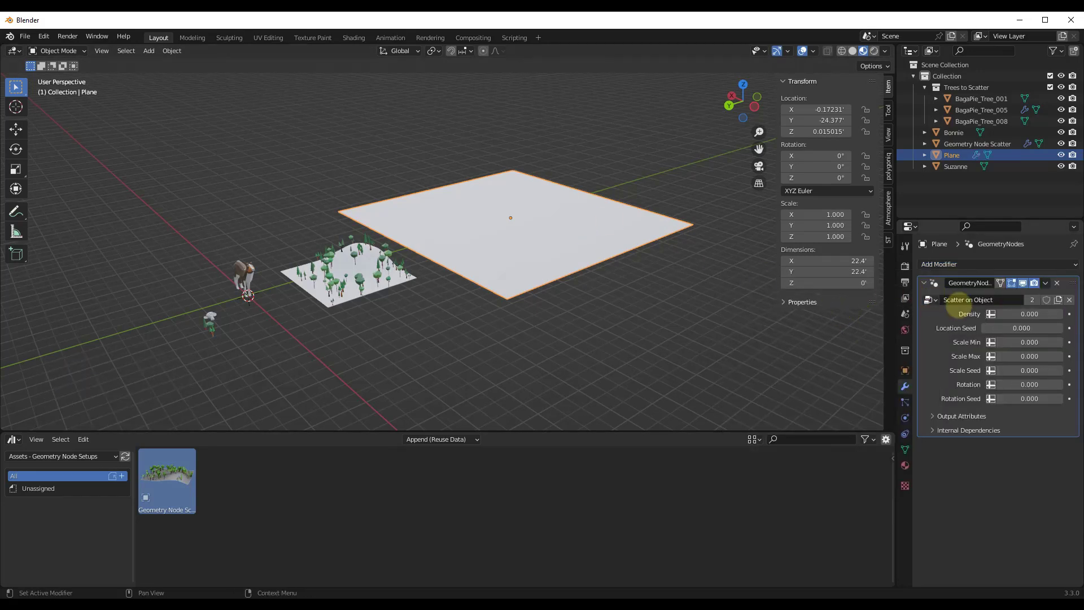
left_click(1032, 299)
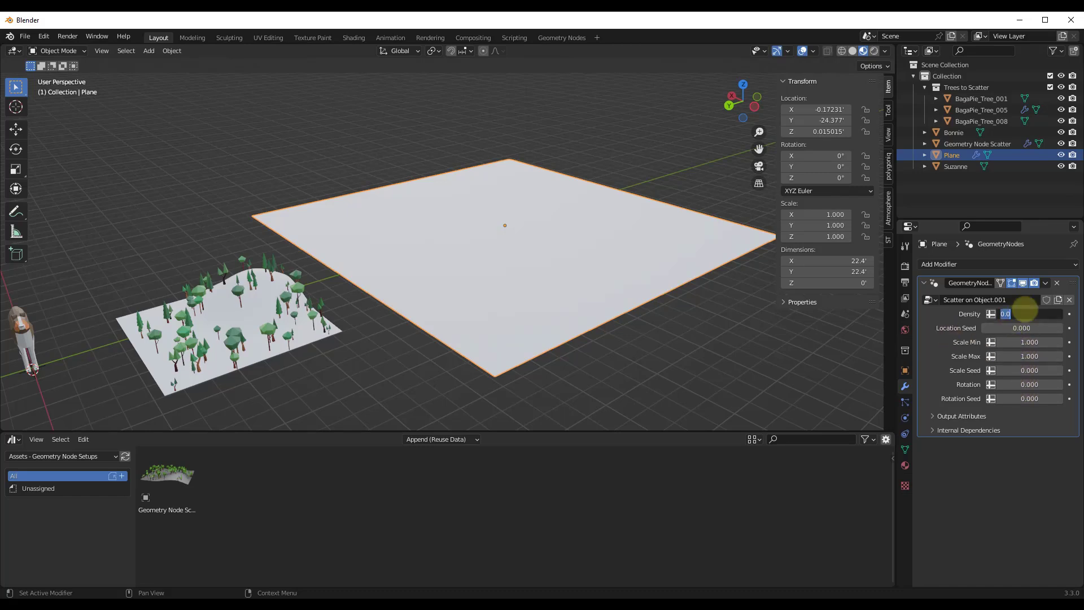
Step: Set the scatter Density to 1, then raise it to about 11.12 to cover the plane with trees
type("1")
key("Return")
middle_click_drag(561, 310, 524, 253)
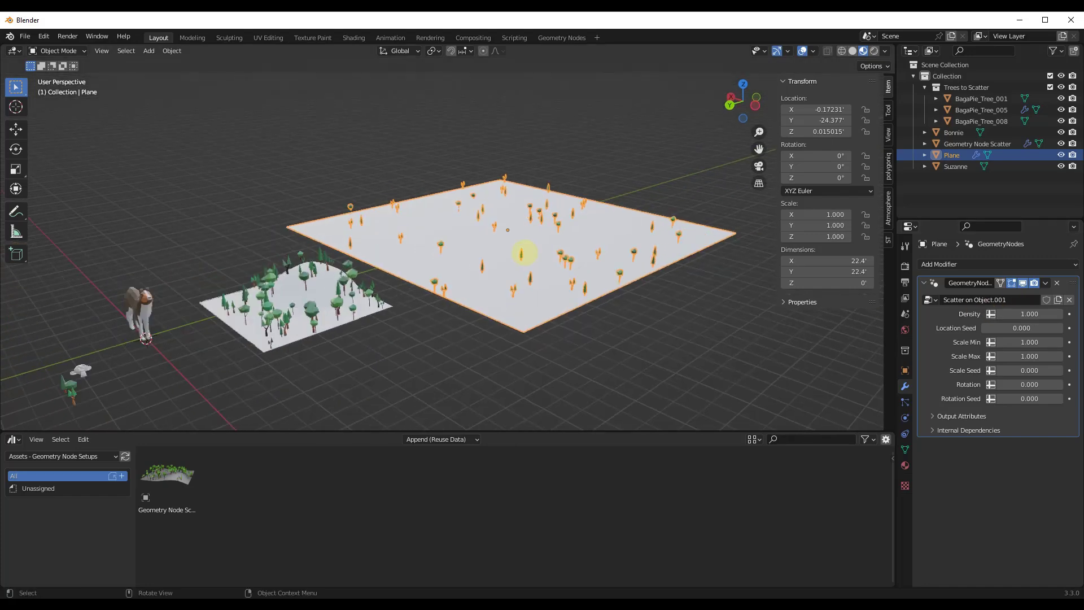
scroll(524, 254, "up", 4)
left_click_drag(1026, 314, 931, 334)
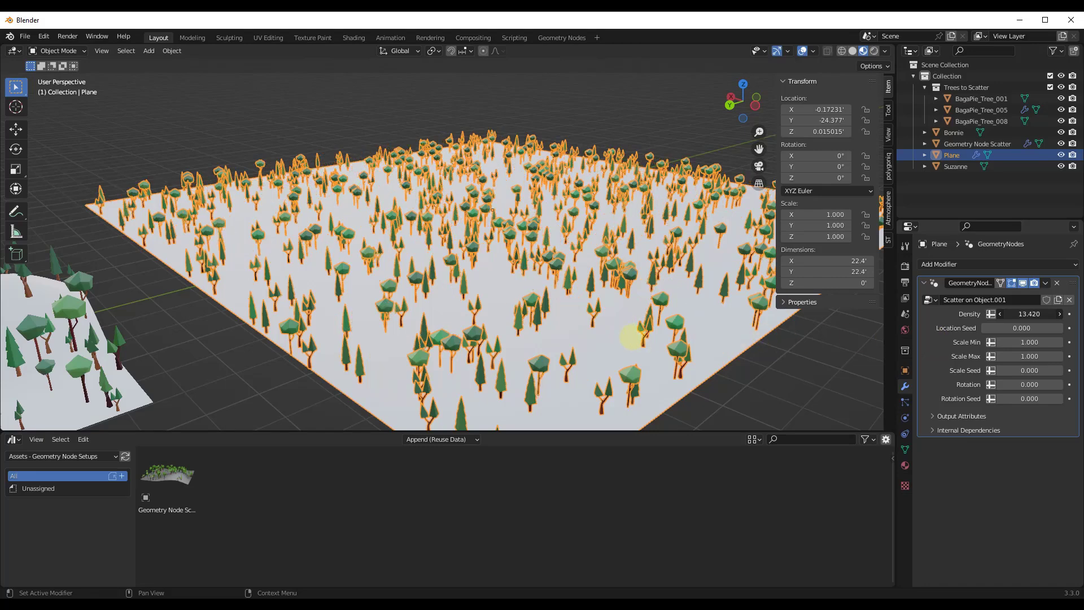
scroll(621, 189, "down", 3)
scroll(508, 248, "up", 3)
scroll(395, 242, "down", 3)
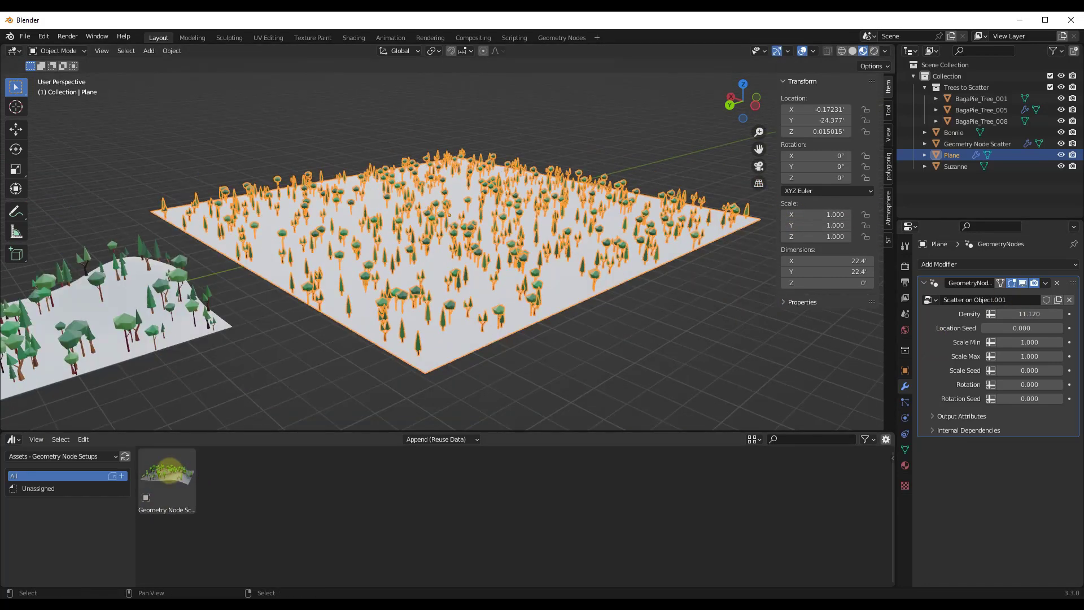
middle_click_drag(419, 280, 317, 329)
scroll(317, 329, "down", 3)
scroll(338, 291, "up", 2)
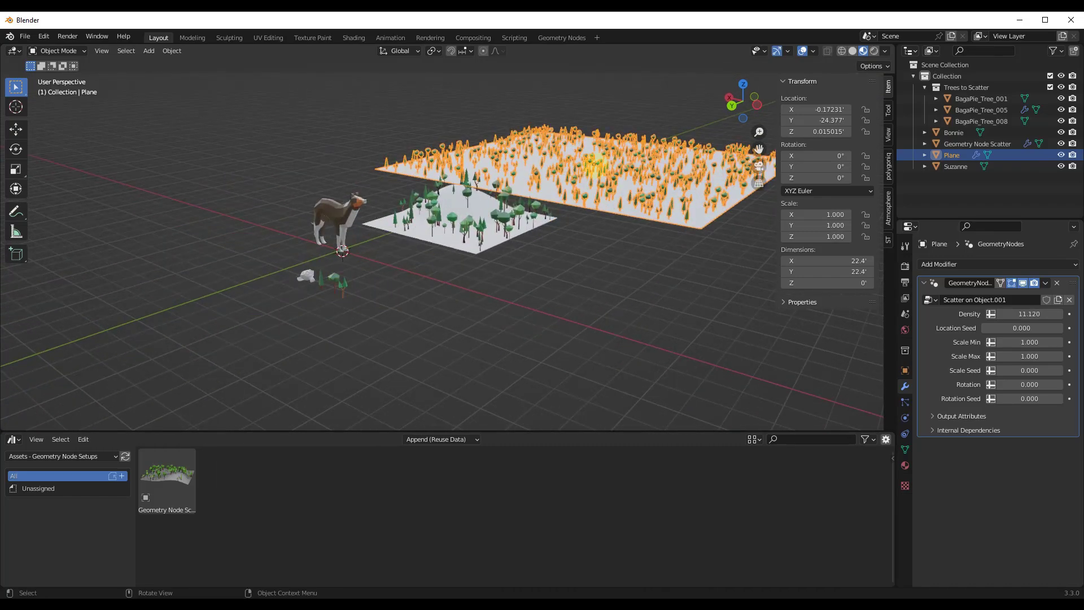
scroll(592, 164, "up", 6)
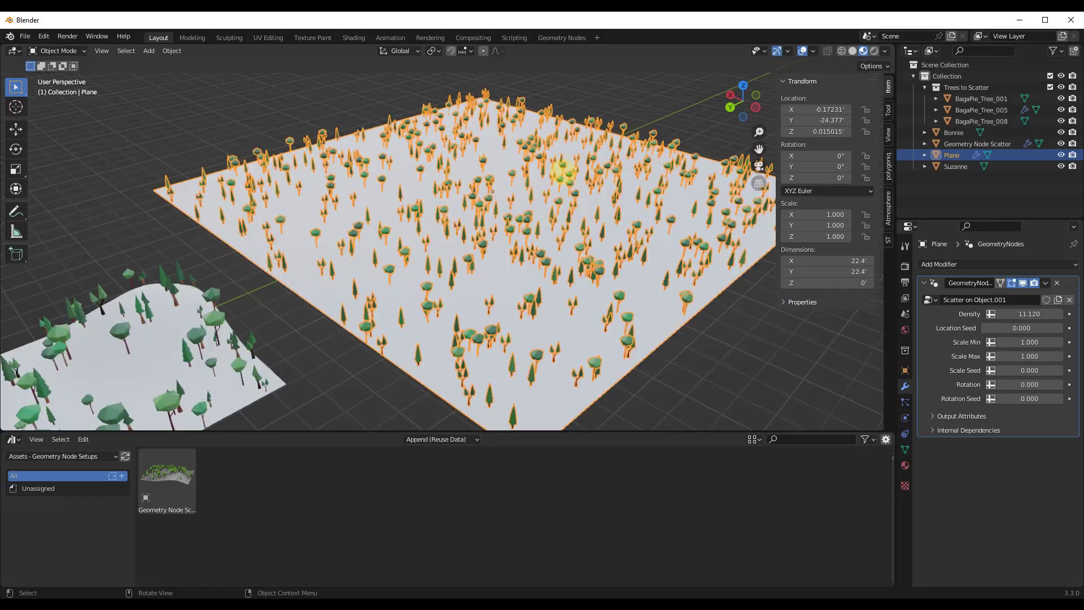